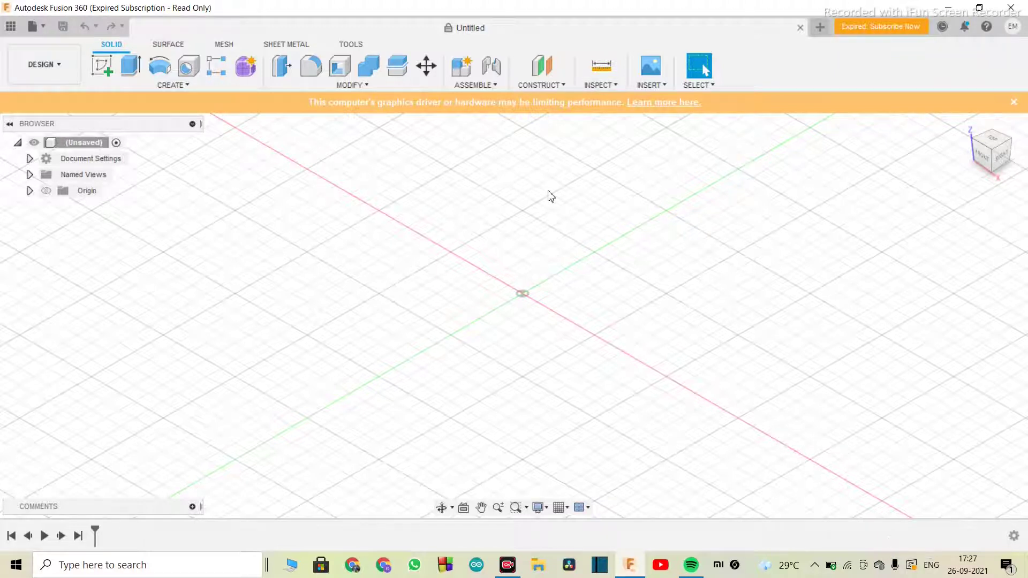
Switch to Photos to examine the shock absorber reference image preview.jpg and return to Fusion 360
{"action": "scroll", "coordinate": [523, 294], "scroll_direction": "up", "scroll_amount": 2}
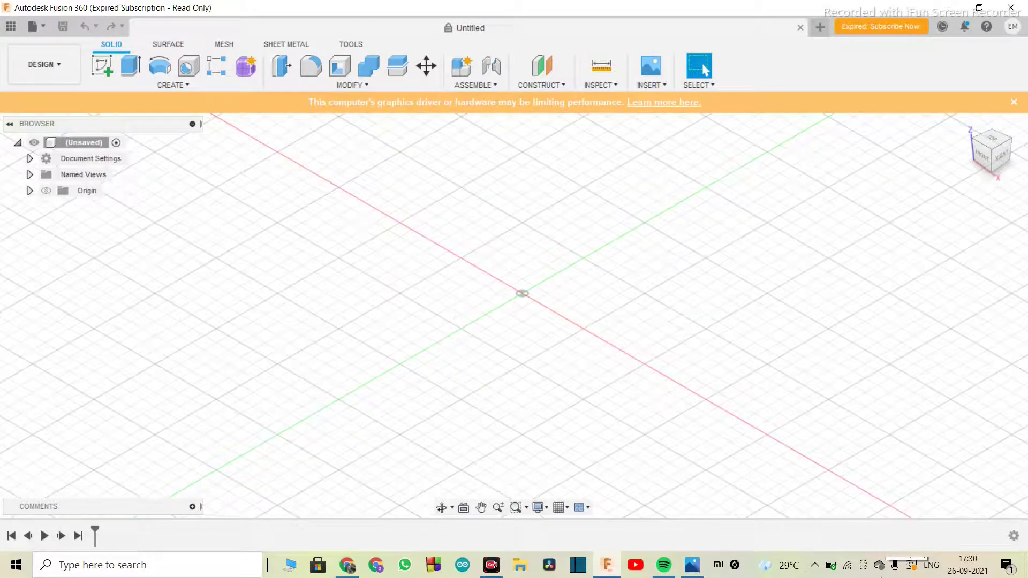
{"action": "left_click", "coordinate": [698, 566]}
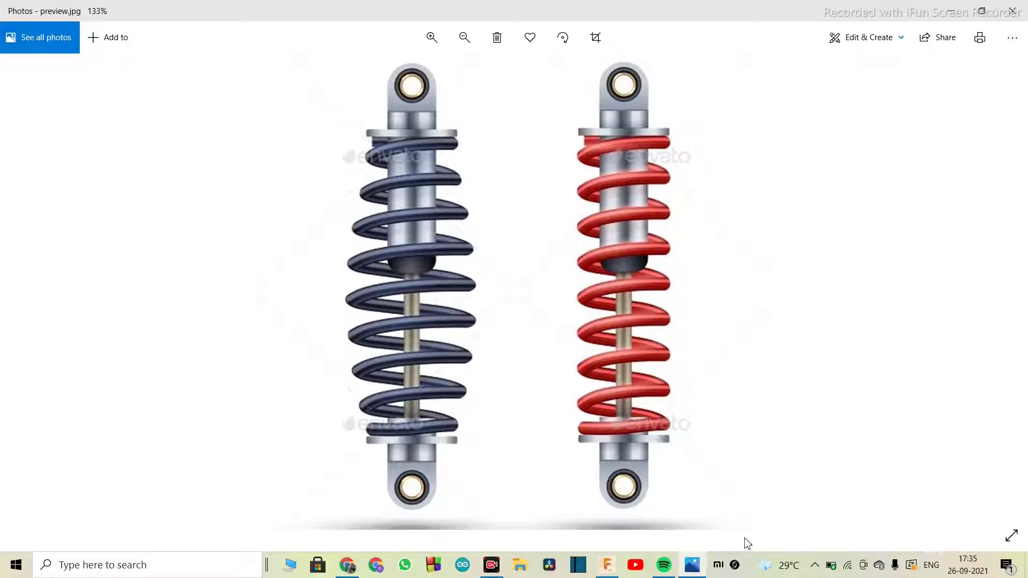
{"action": "left_click", "coordinate": [602, 572]}
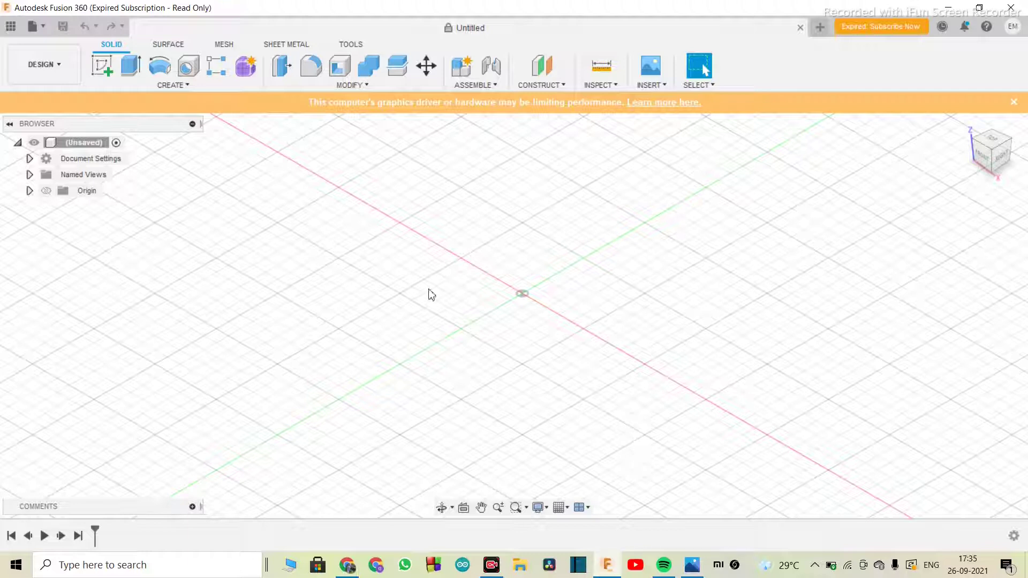
Sketch a 40 mm diameter circle centred on the origin on the horizontal ground plane
{"action": "left_click", "coordinate": [100, 69]}
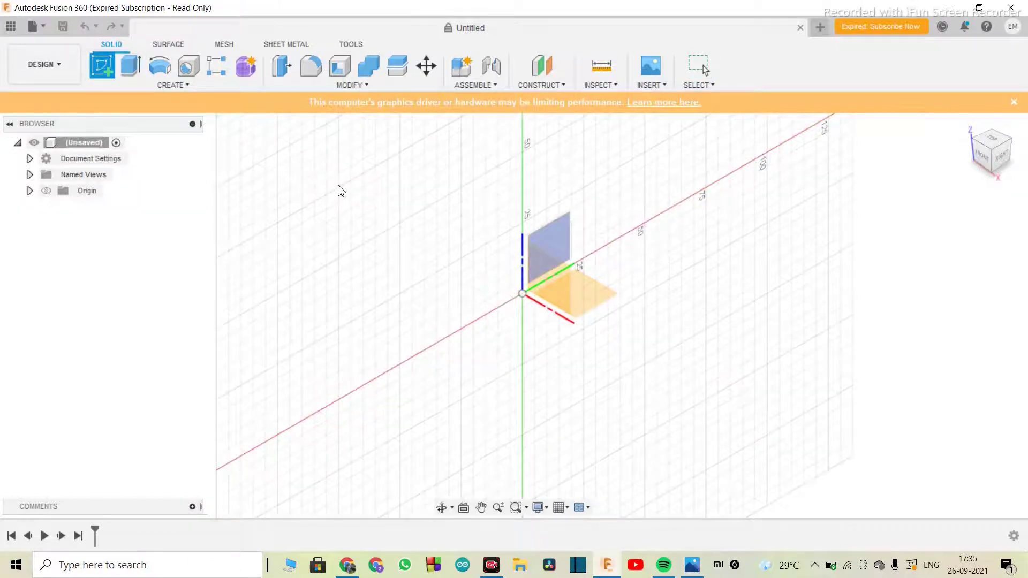
{"action": "left_click", "coordinate": [586, 292]}
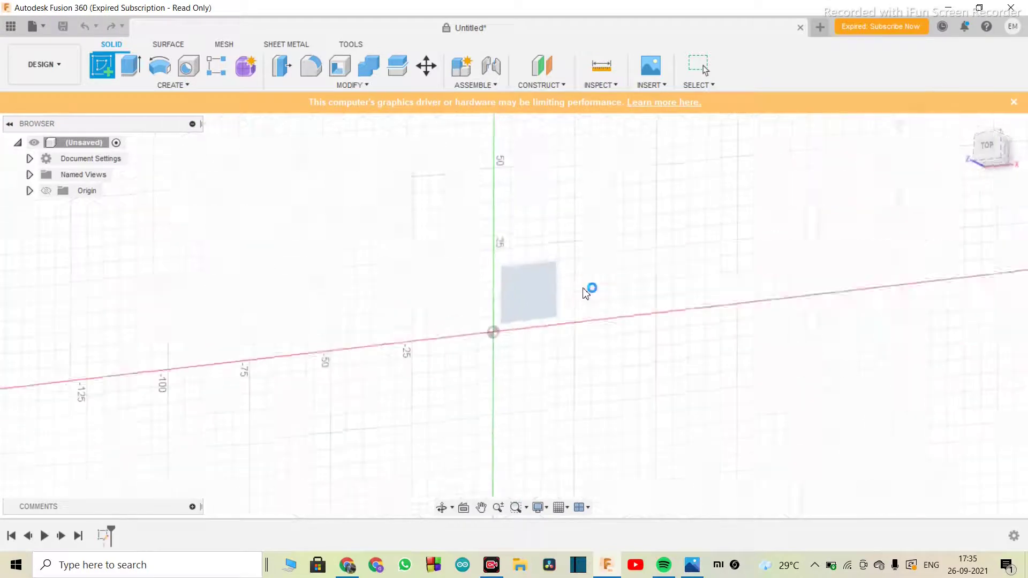
{"action": "key", "text": "c"}
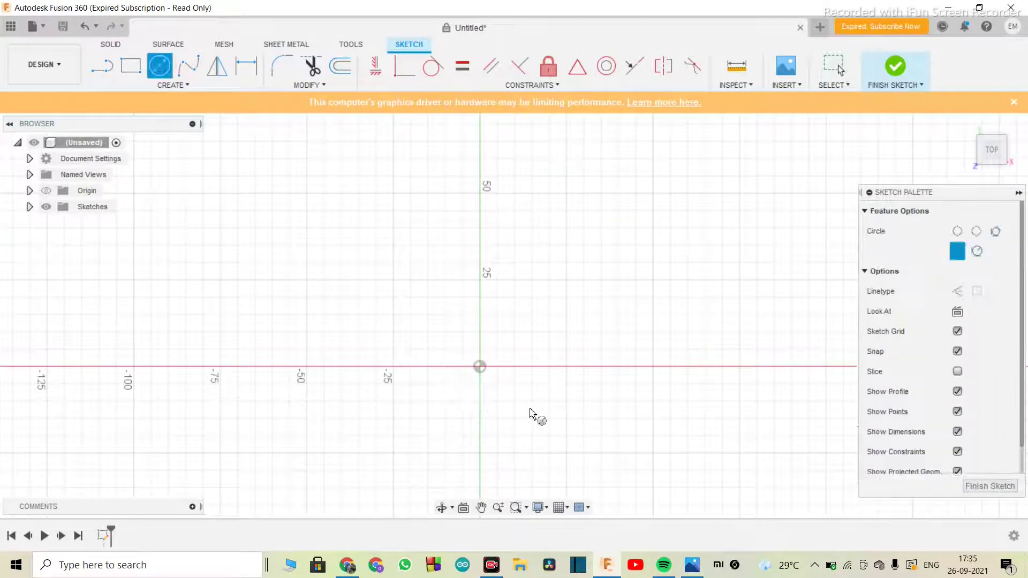
{"action": "left_click", "coordinate": [480, 367]}
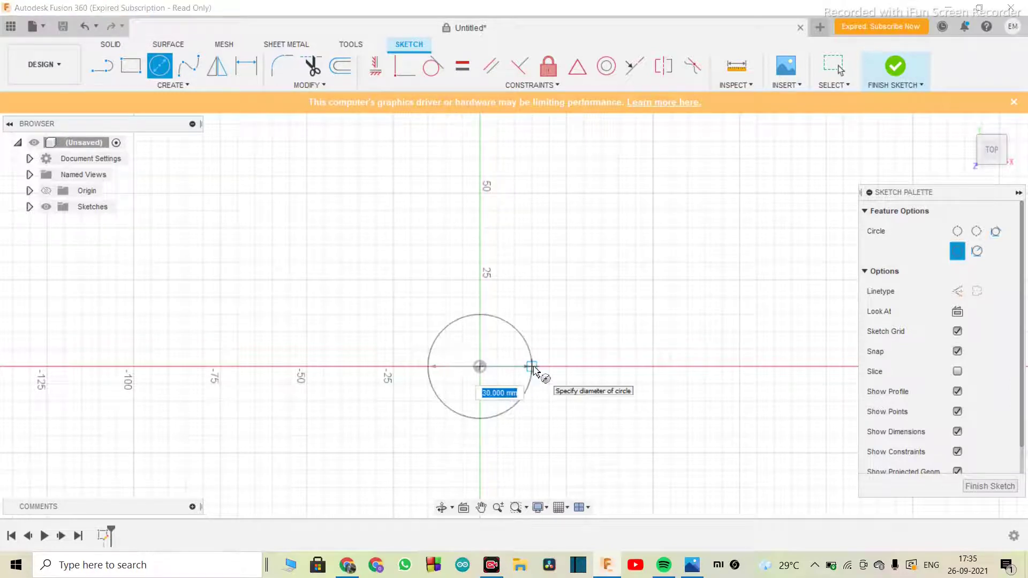
{"action": "type", "text": "40"}
{"action": "key", "text": "Return"}
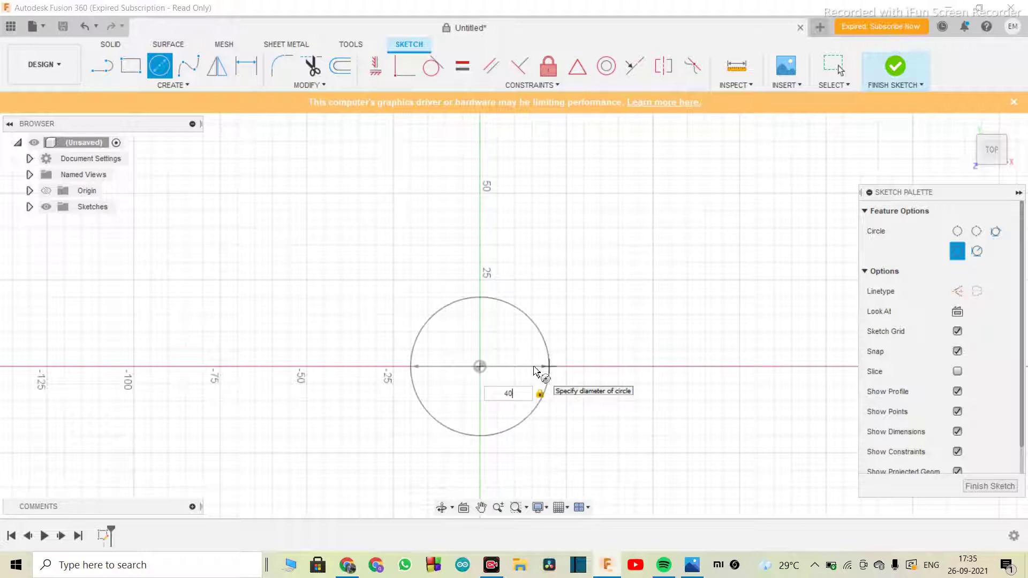
{"action": "key", "text": "Return"}
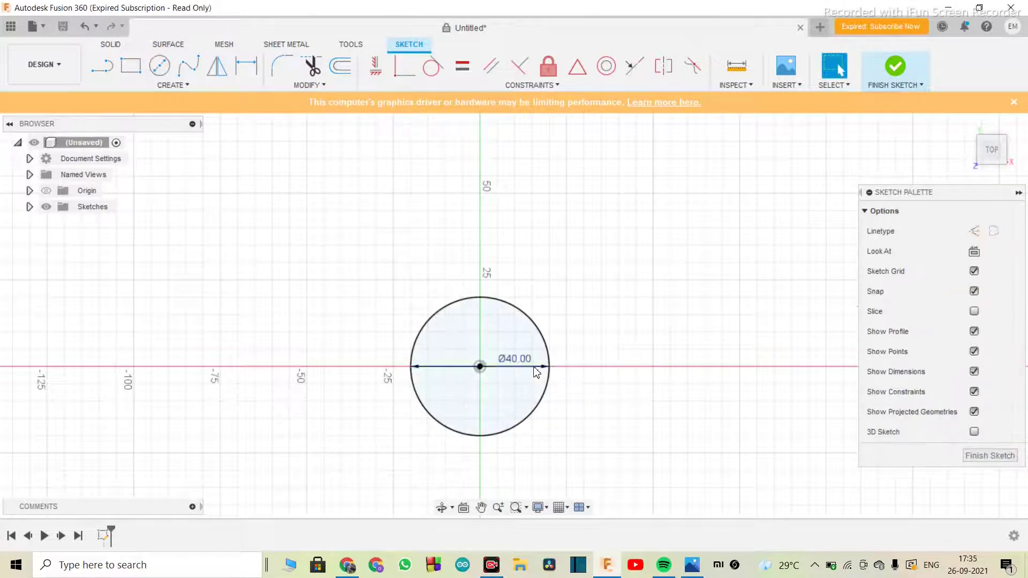
Extrude the circle profile upward 80 mm as a new body
{"action": "left_click", "coordinate": [441, 508]}
{"action": "mouse_move", "coordinate": [475, 346]}
{"action": "left_mouse_down"}
{"action": "mouse_move", "coordinate": [486, 223]}
{"action": "mouse_move", "coordinate": [468, 246]}
{"action": "mouse_move", "coordinate": [466, 276]}
{"action": "mouse_move", "coordinate": [479, 458]}
{"action": "left_mouse_up"}
{"action": "key", "text": "Escape"}
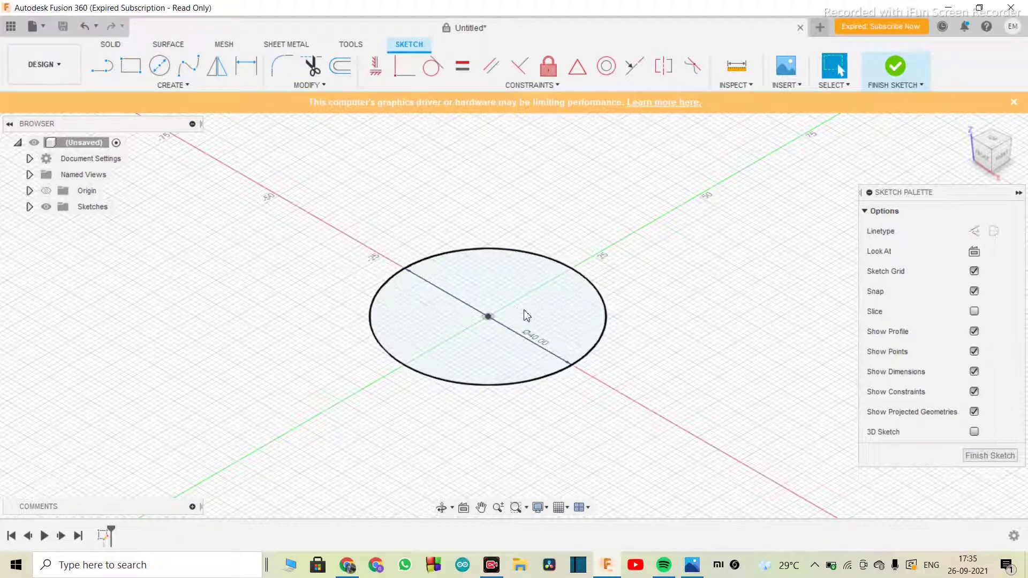
{"action": "left_click", "coordinate": [541, 315]}
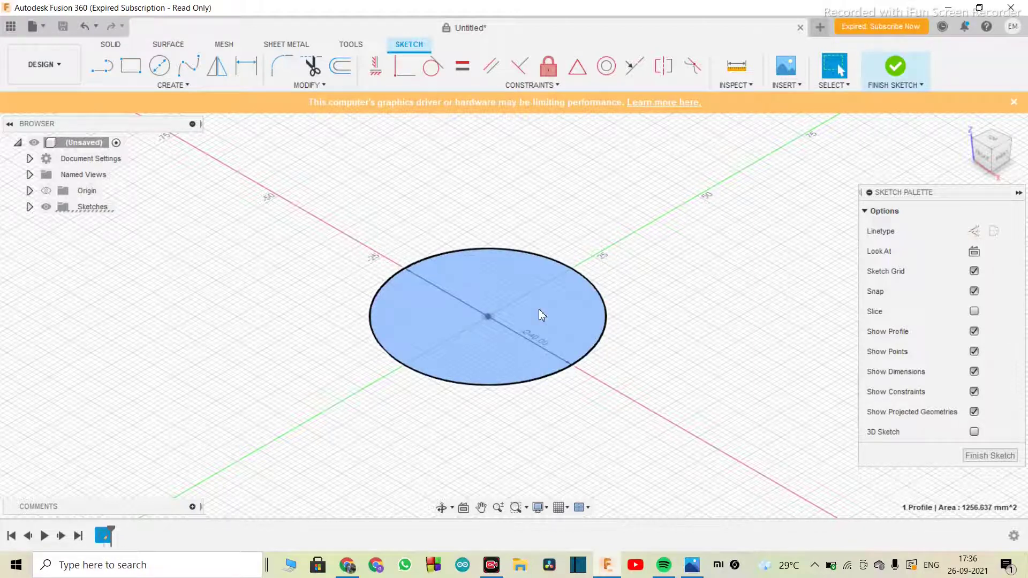
{"action": "key", "text": "e"}
{"action": "left_click_drag", "start_coordinate": [489, 303], "coordinate": [502, 386]}
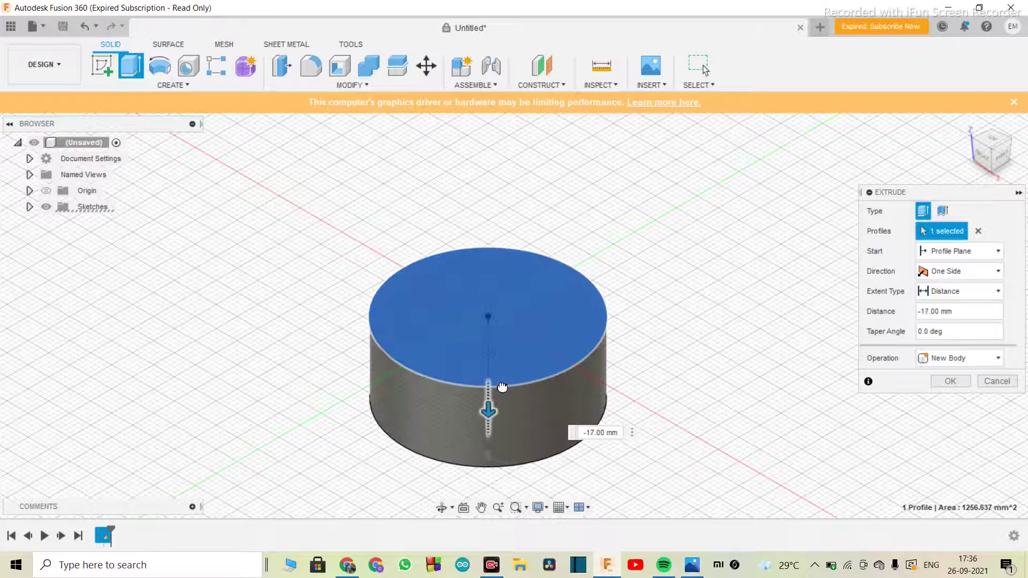
{"action": "scroll", "coordinate": [515, 284], "scroll_direction": "down", "scroll_amount": 3}
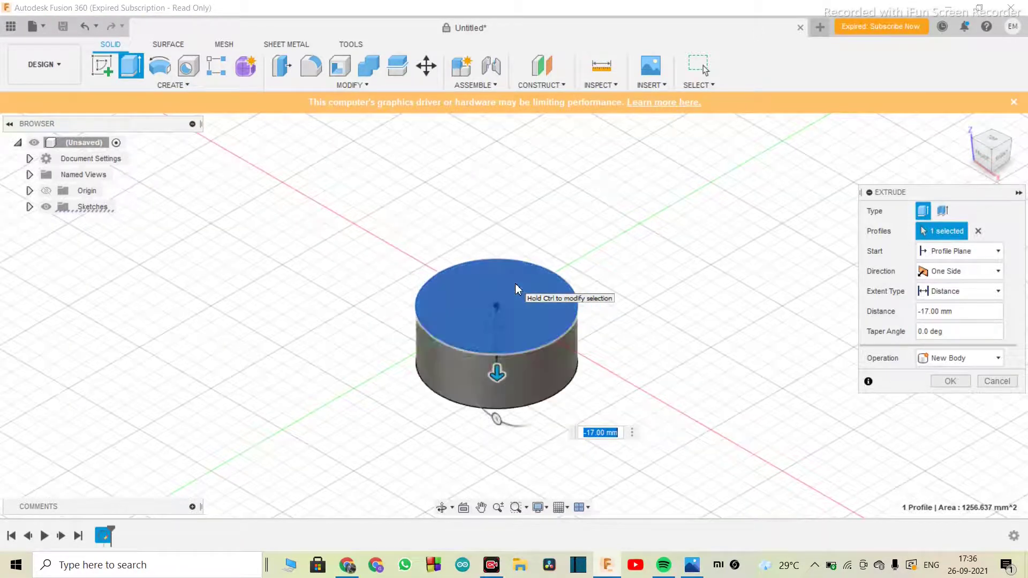
{"action": "scroll", "coordinate": [506, 374], "scroll_direction": "up", "scroll_amount": 2}
{"action": "scroll", "coordinate": [505, 373], "scroll_direction": "down", "scroll_amount": 3}
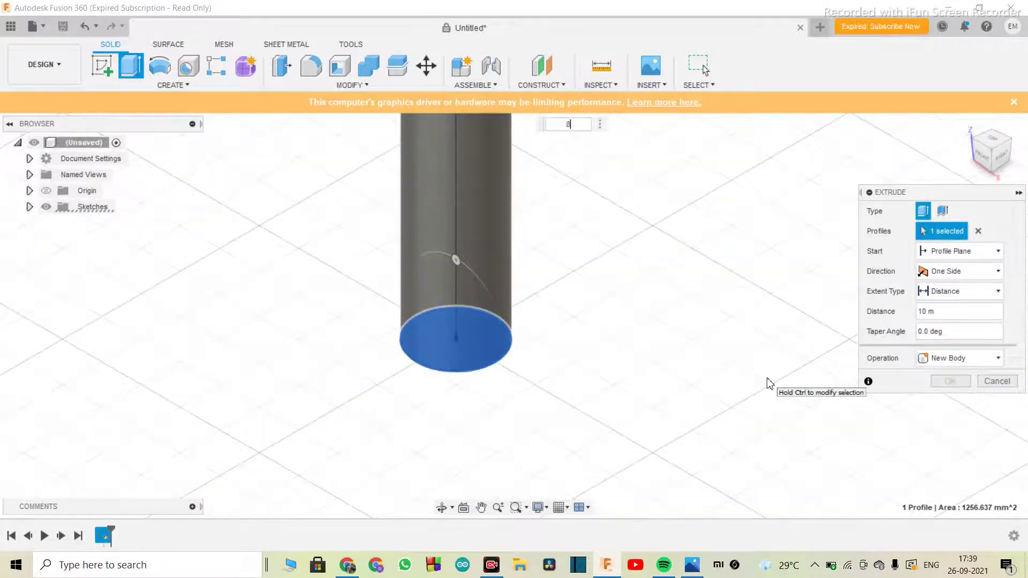
{"action": "type", "text": "0"}
{"action": "key", "text": "Return"}
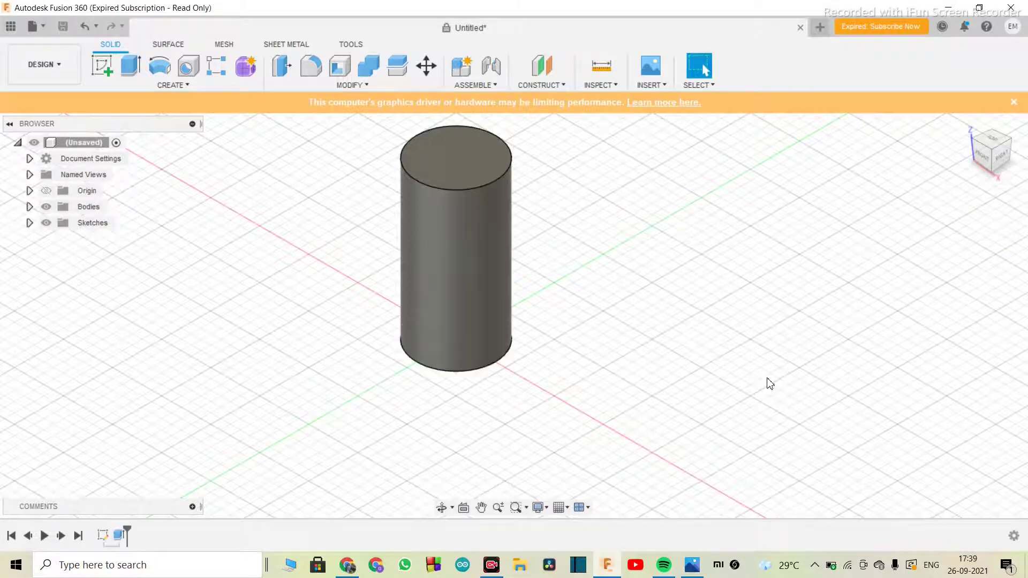
Switch to Photos to check the upper collar of the shock absorber in the reference image, and return to Fusion 360
{"action": "scroll", "coordinate": [471, 251], "scroll_direction": "down", "scroll_amount": 2}
{"action": "scroll", "coordinate": [471, 251], "scroll_direction": "up", "scroll_amount": 2}
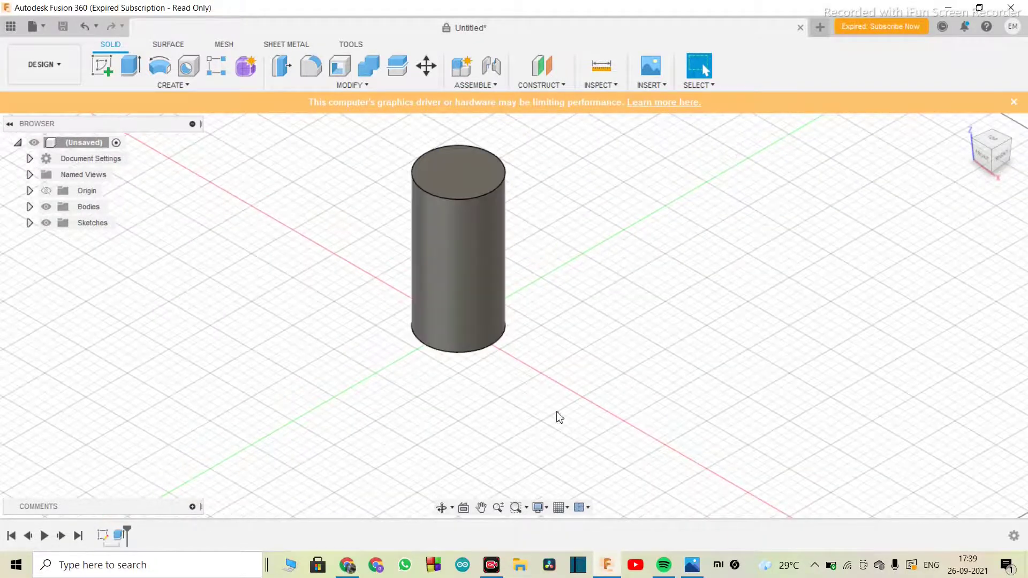
{"action": "left_click", "coordinate": [698, 566]}
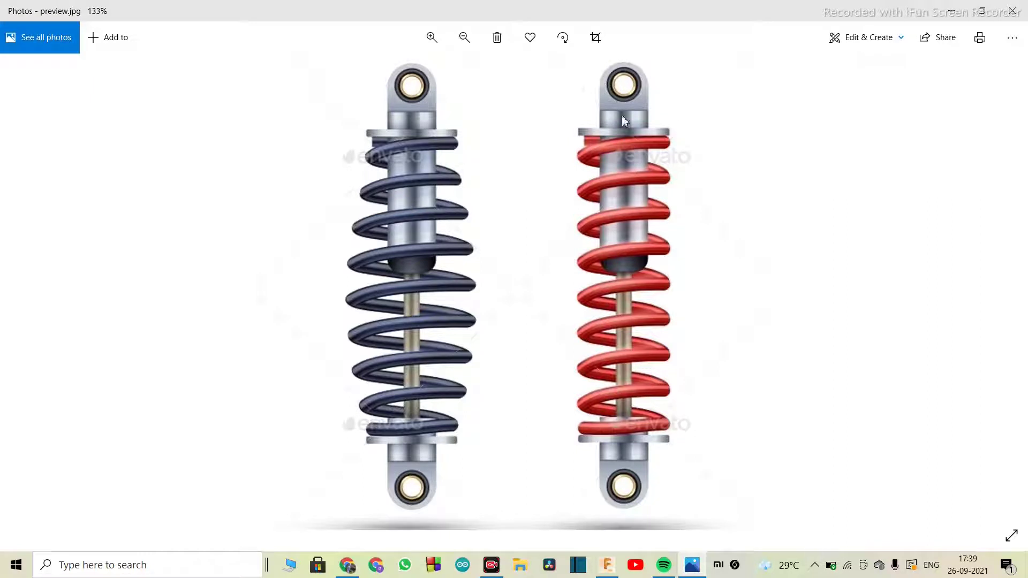
{"action": "left_click", "coordinate": [693, 565]}
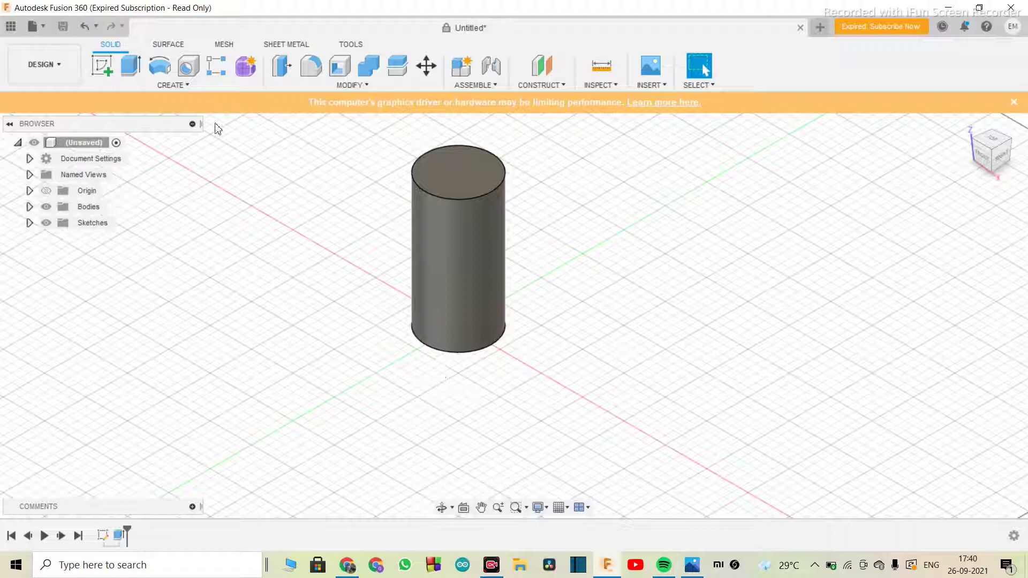
Sketch a 60 mm diameter circle centred on the origin on the horizontal ground plane and finish the sketch
{"action": "left_click", "coordinate": [102, 68]}
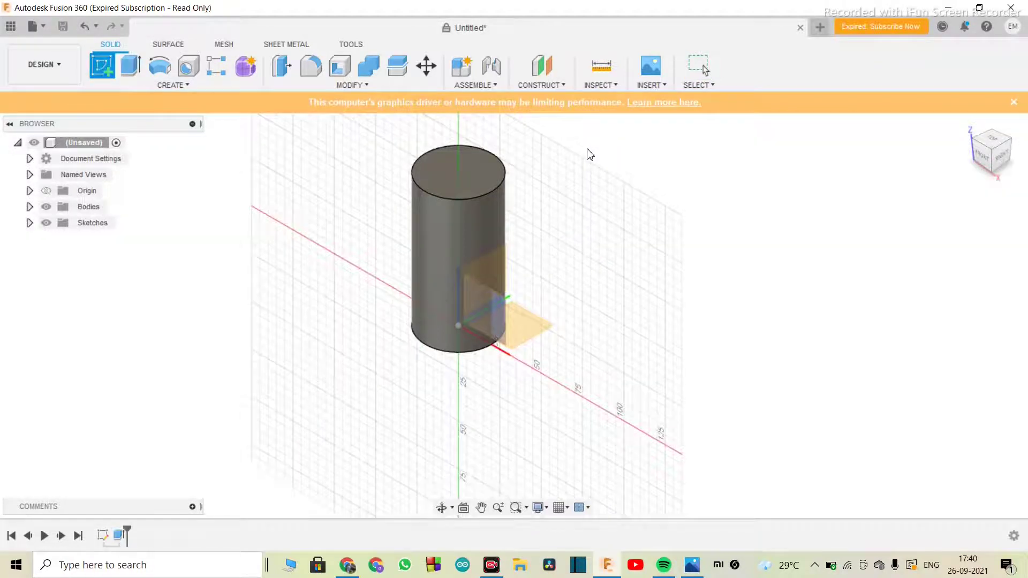
{"action": "left_click", "coordinate": [539, 337]}
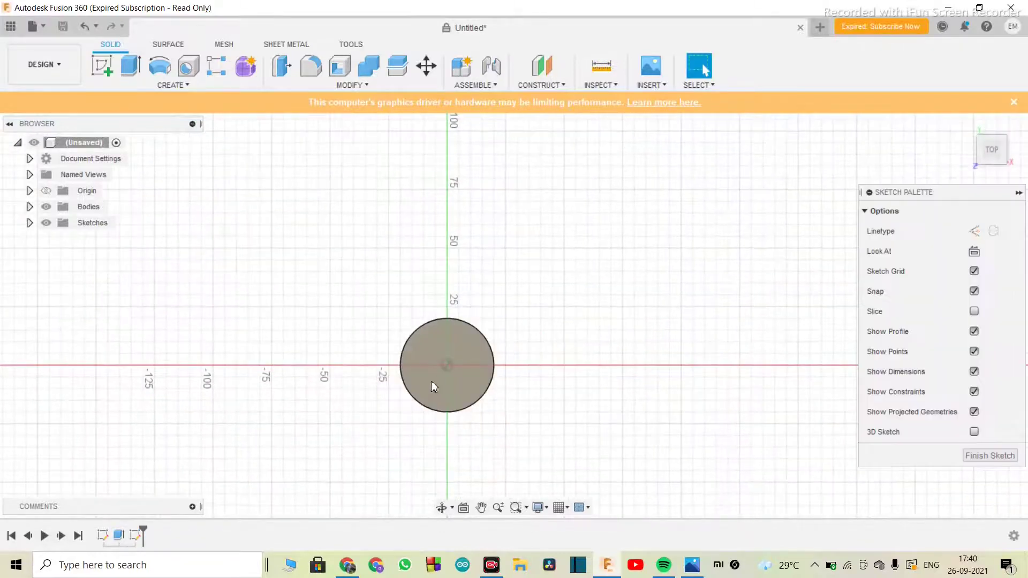
{"action": "scroll", "coordinate": [423, 404], "scroll_direction": "down", "scroll_amount": 2}
{"action": "scroll", "coordinate": [422, 398], "scroll_direction": "up", "scroll_amount": 1}
{"action": "scroll", "coordinate": [422, 398], "scroll_direction": "up", "scroll_amount": 1}
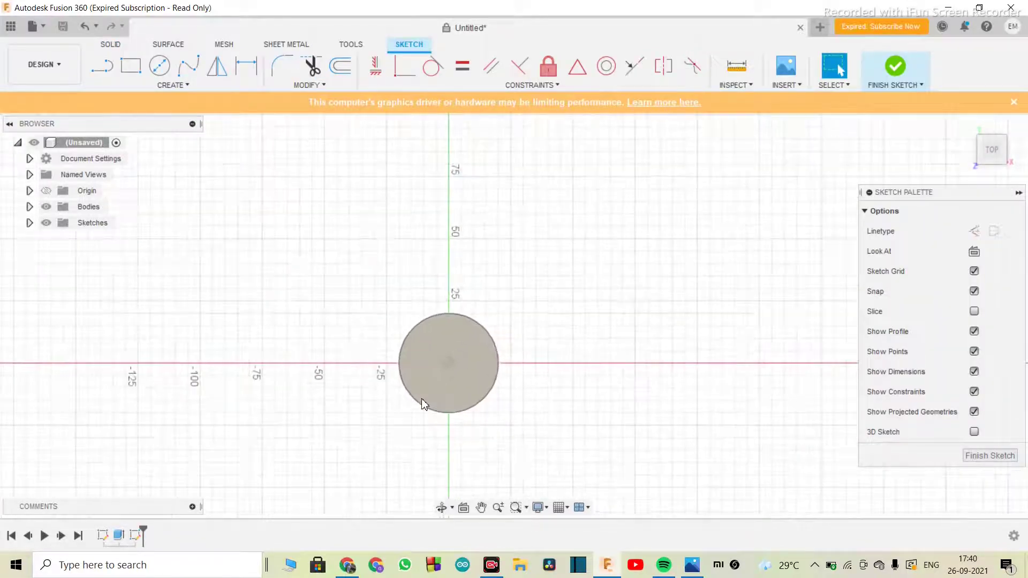
{"action": "key", "text": "c"}
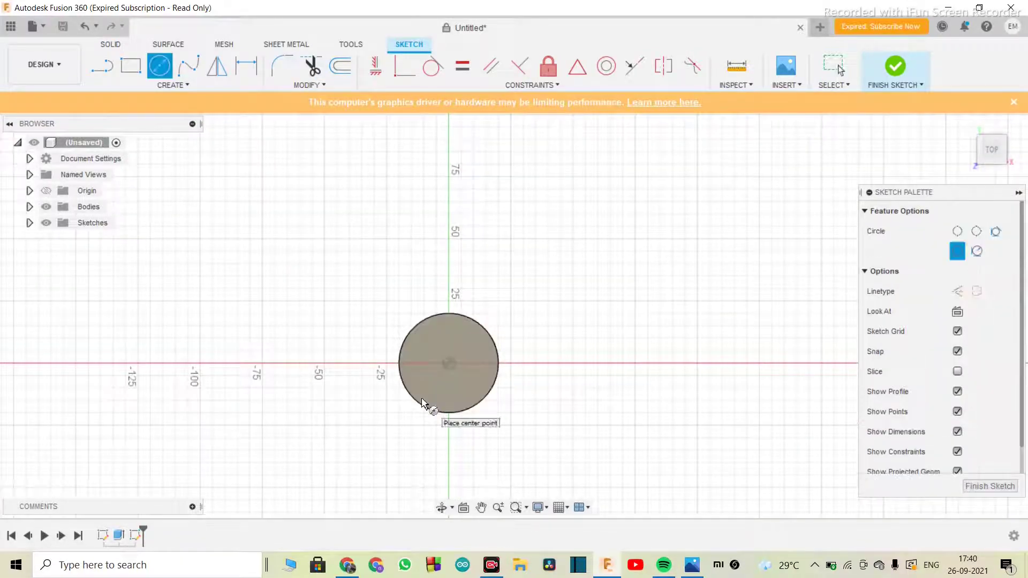
{"action": "left_click", "coordinate": [448, 364]}
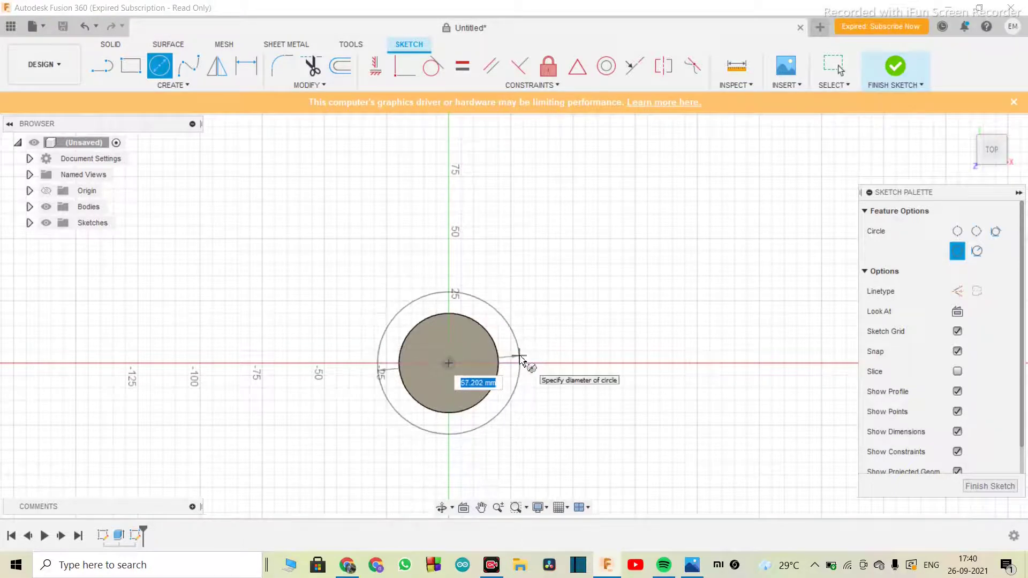
{"action": "type", "text": "60"}
{"action": "key", "text": "Return"}
{"action": "key", "text": "Escape"}
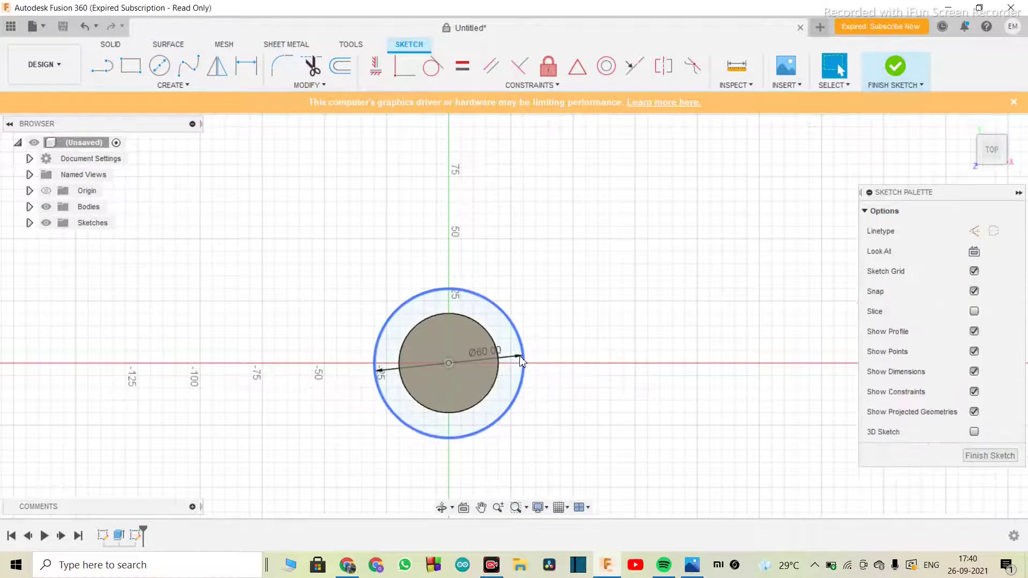
{"action": "left_click", "coordinate": [990, 456]}
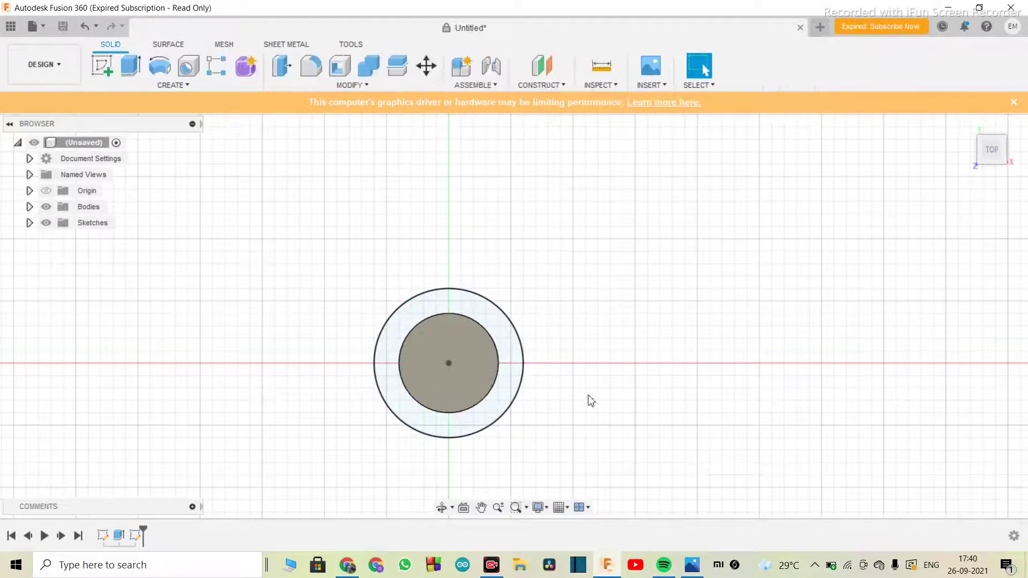
Start an extrusion of the 60 mm circle profile, beginning at a 60 mm offset from the sketch plane
{"action": "left_click", "coordinate": [442, 507]}
{"action": "left_click_drag", "start_coordinate": [457, 374], "coordinate": [456, 316]}
{"action": "key", "text": "Escape"}
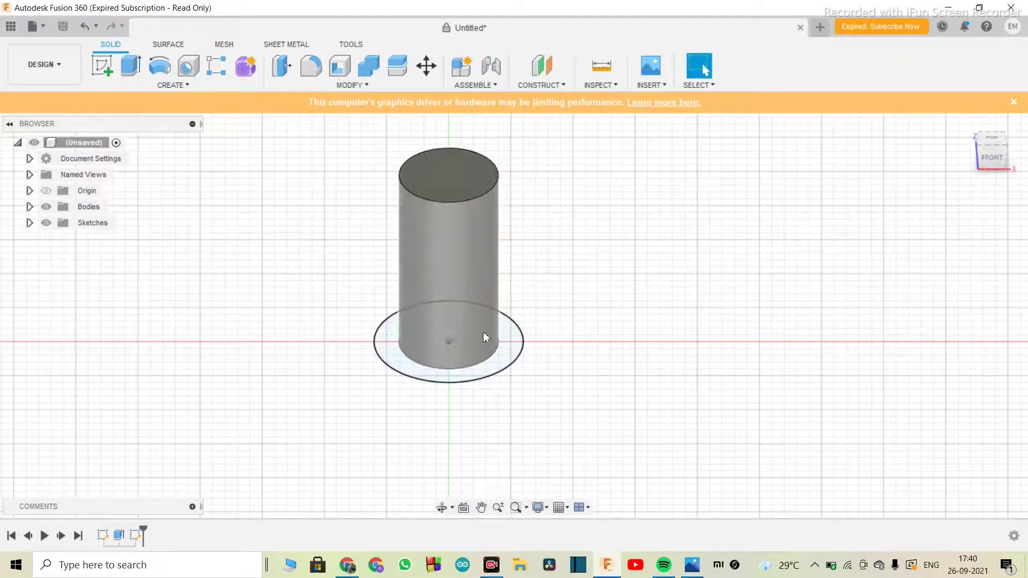
{"action": "left_click", "coordinate": [511, 344]}
{"action": "key", "text": "Return"}
{"action": "key", "text": "Escape"}
{"action": "left_click", "coordinate": [505, 362]}
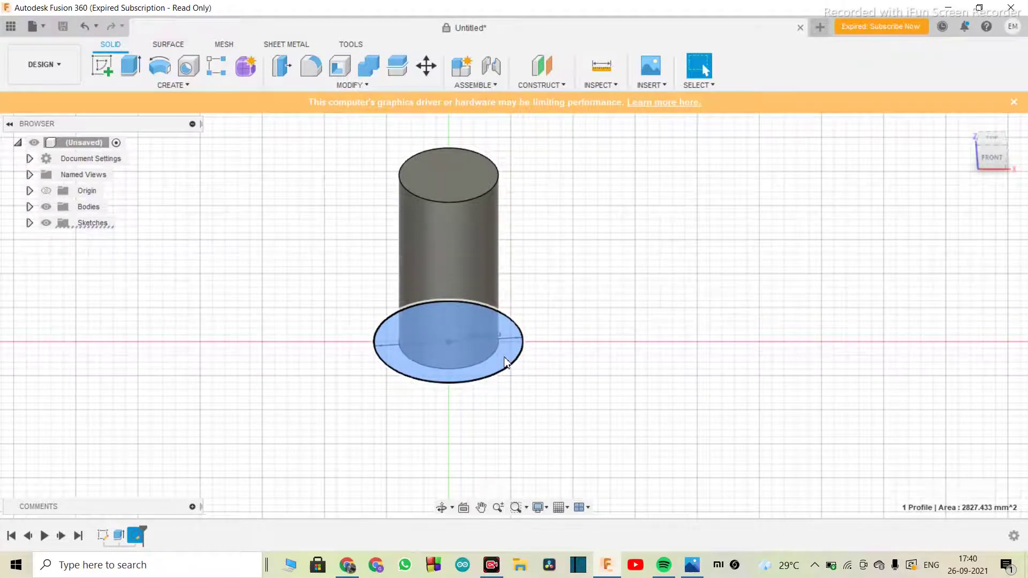
{"action": "key", "text": "e"}
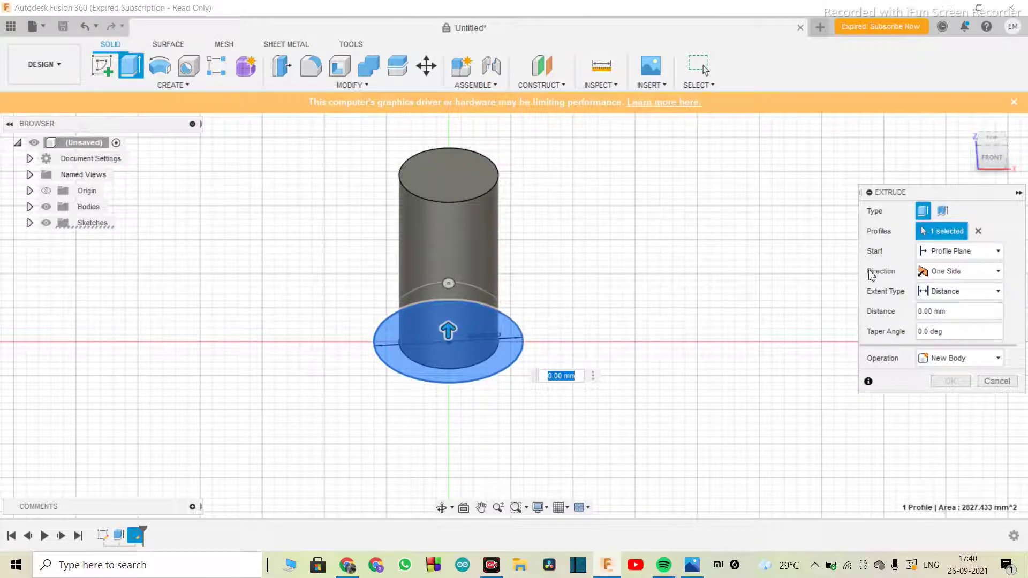
{"action": "left_click", "coordinate": [942, 254]}
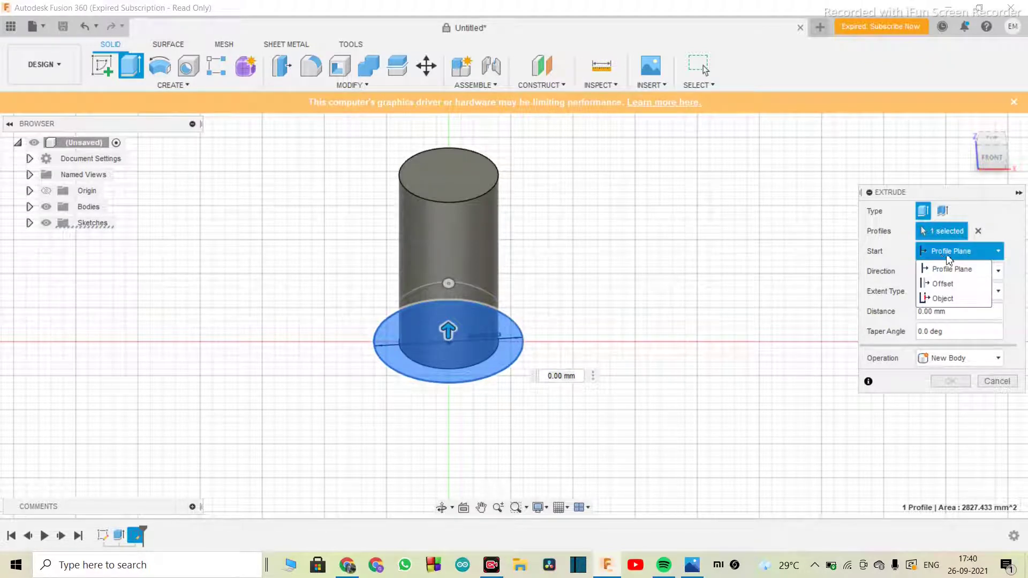
{"action": "left_click", "coordinate": [941, 284]}
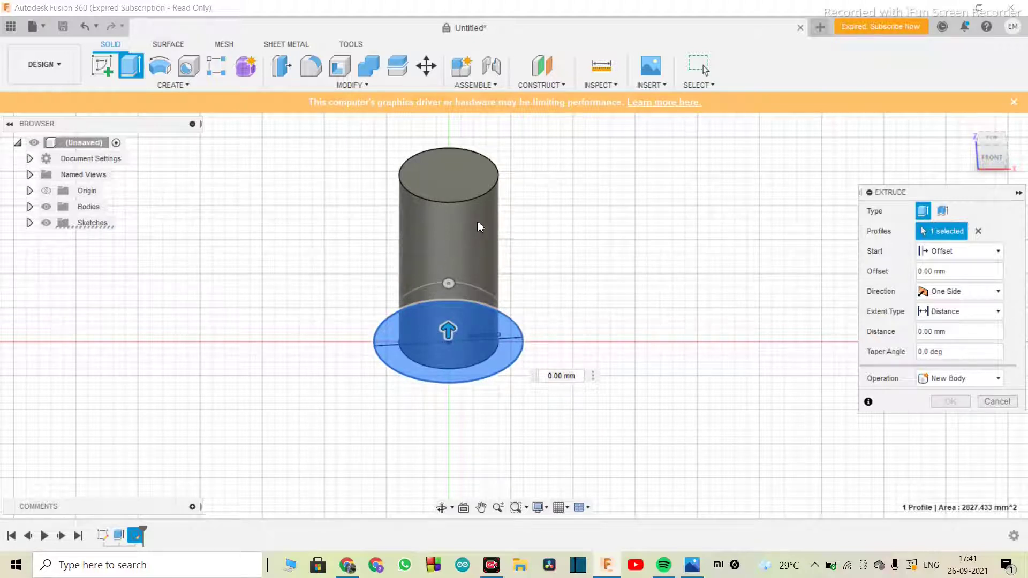
{"action": "left_click", "coordinate": [956, 274]}
{"action": "type", "text": "60"}
Extrude the offset profile 10 mm and join it to the cylinder as a collar
{"action": "left_click", "coordinate": [577, 251]}
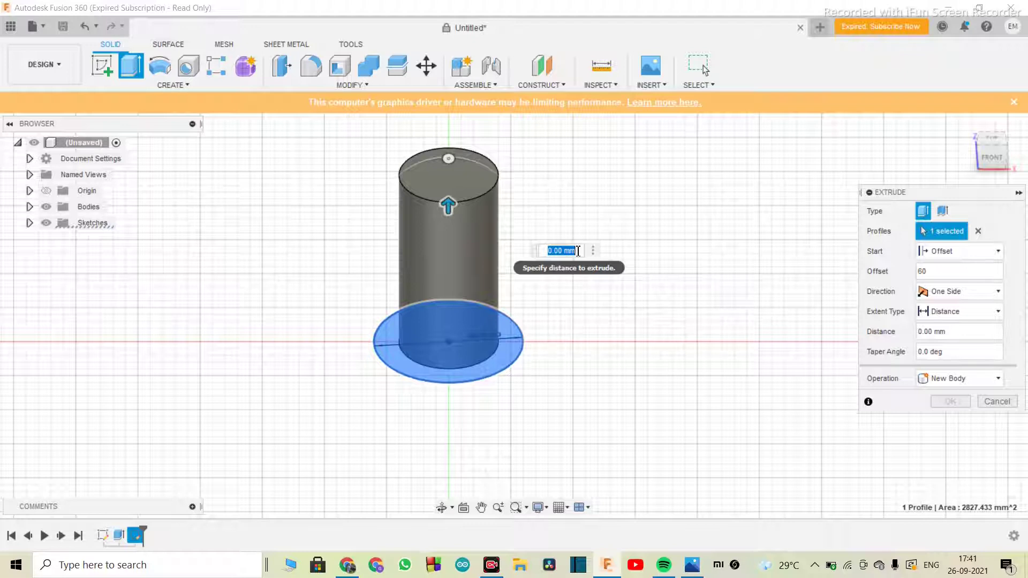
{"action": "type", "text": "20"}
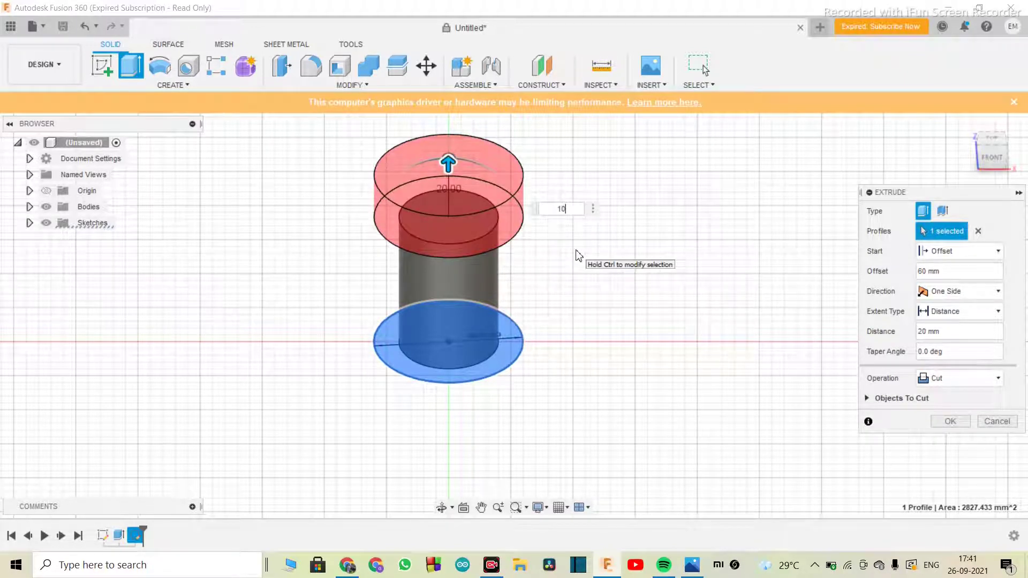
{"action": "key", "text": "Return"}
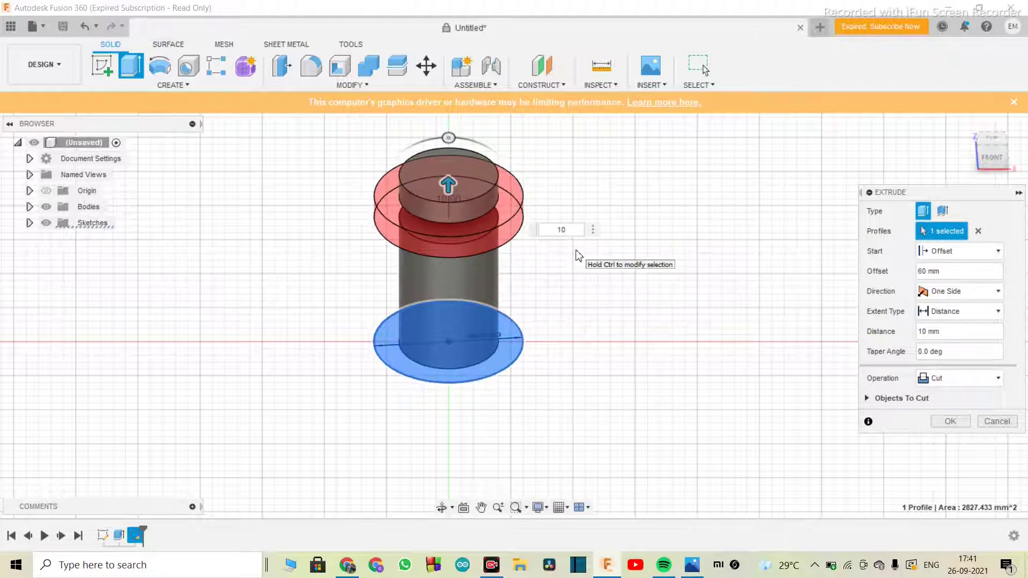
{"action": "left_click", "coordinate": [959, 380]}
{"action": "left_click", "coordinate": [953, 397]}
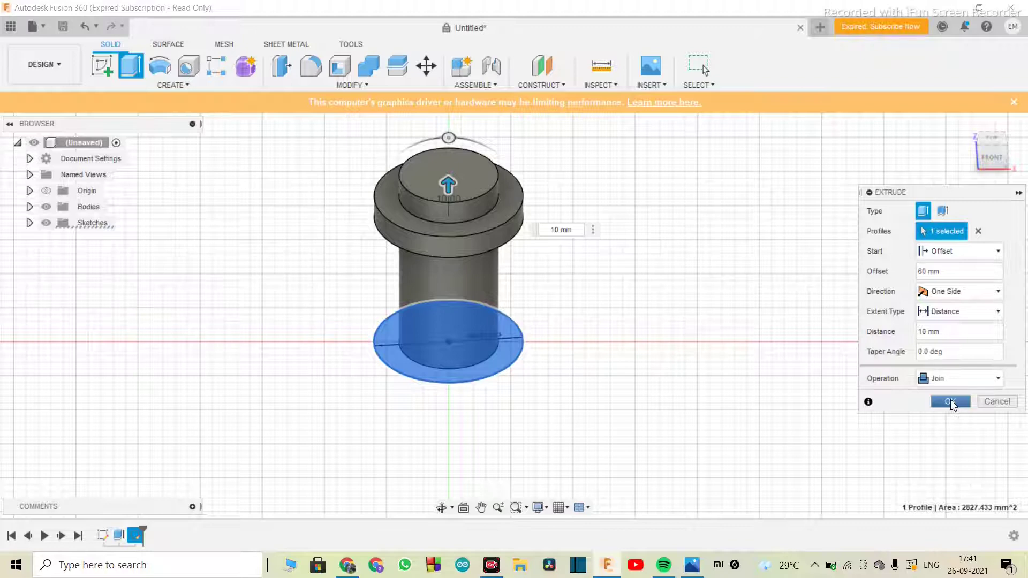
{"action": "left_click", "coordinate": [949, 400]}
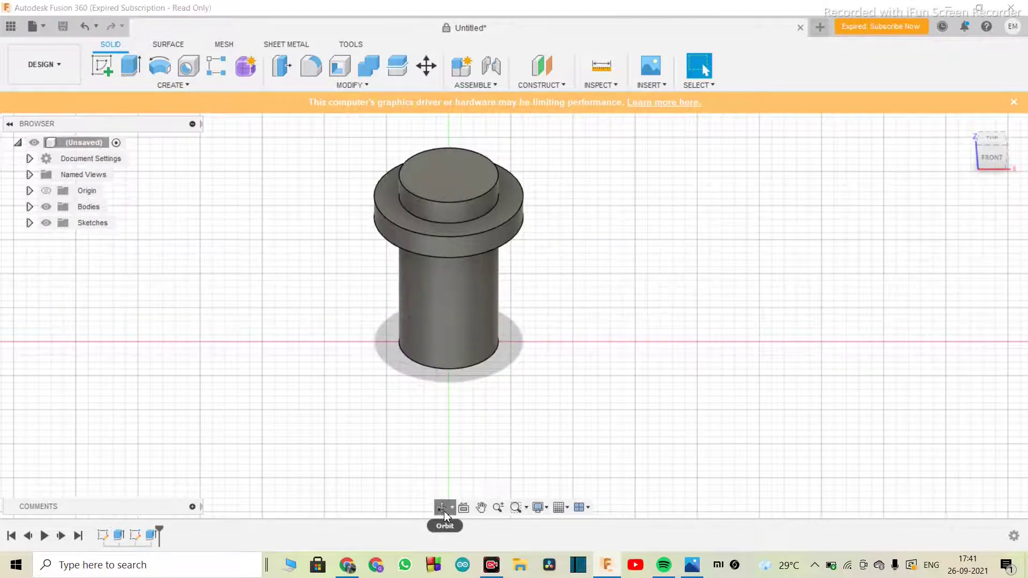
Switch to Photos to check the shock absorber's main body in the reference image, and return to Fusion 360
{"action": "left_click", "coordinate": [443, 509]}
{"action": "mouse_move", "coordinate": [452, 378]}
{"action": "left_mouse_down"}
{"action": "mouse_move", "coordinate": [452, 340]}
{"action": "mouse_move", "coordinate": [461, 380]}
{"action": "mouse_move", "coordinate": [452, 332]}
{"action": "mouse_move", "coordinate": [461, 372]}
{"action": "mouse_move", "coordinate": [470, 316]}
{"action": "mouse_move", "coordinate": [468, 374]}
{"action": "left_mouse_up"}
{"action": "left_click", "coordinate": [691, 569]}
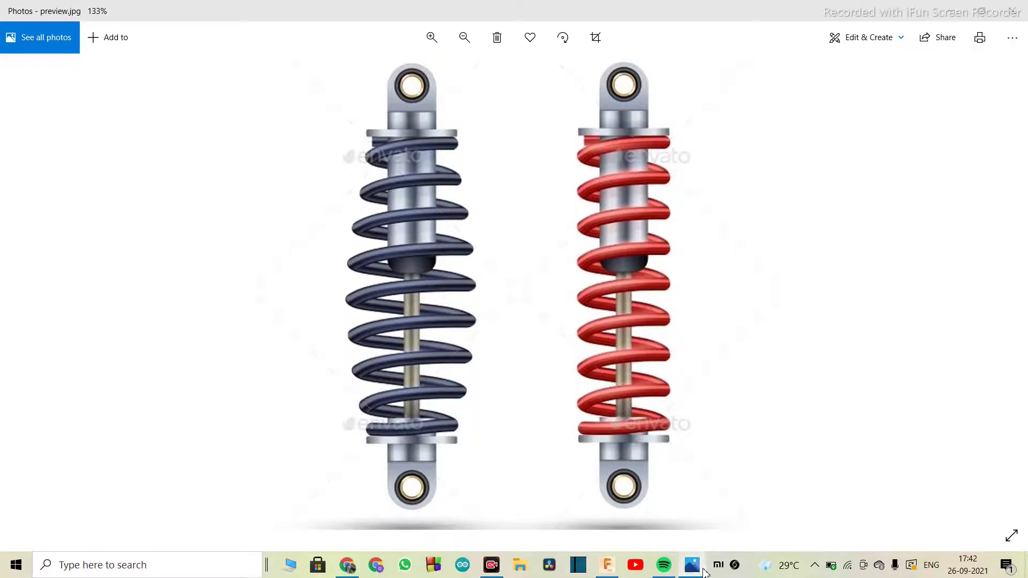
{"action": "left_click", "coordinate": [702, 571]}
Sketch a 30 mm diameter circle centred on the cylinder's bottom face and finish the sketch
{"action": "middle_click_drag", "start_coordinate": [539, 287], "coordinate": [526, 321], "text": "shift"}
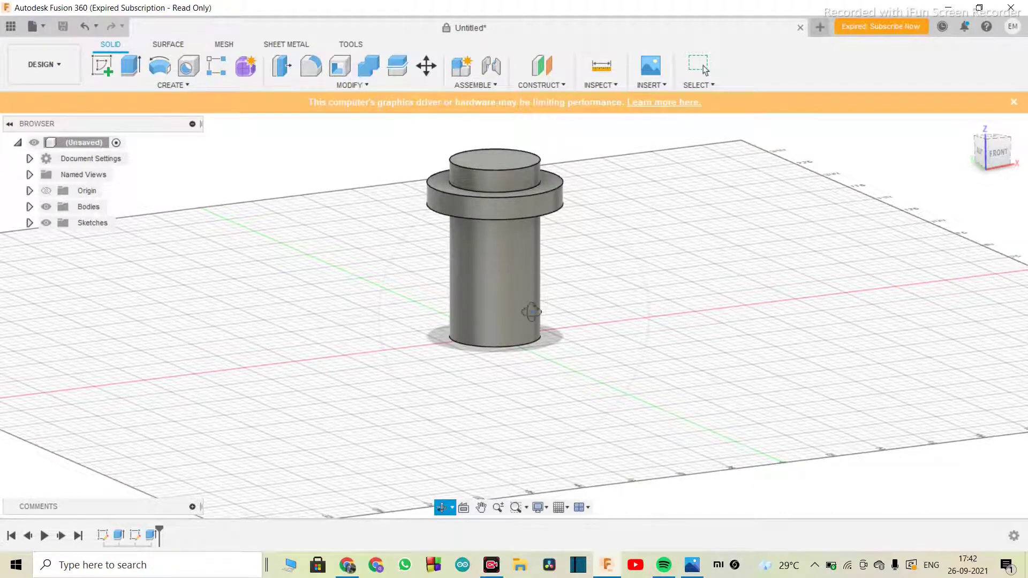
{"action": "left_click_drag", "start_coordinate": [507, 324], "coordinate": [507, 249]}
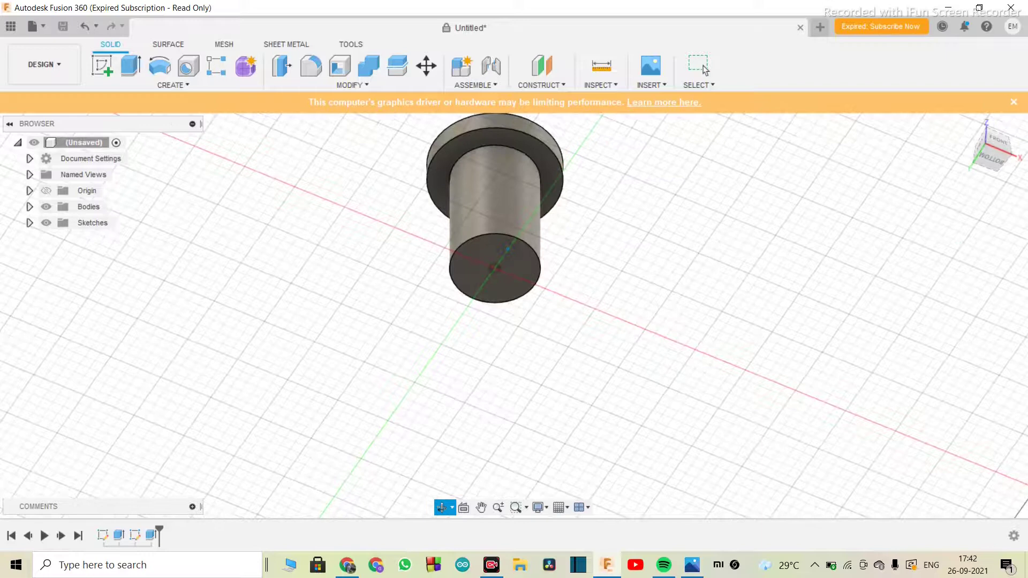
{"action": "key", "text": "Escape"}
{"action": "left_click", "coordinate": [520, 263]}
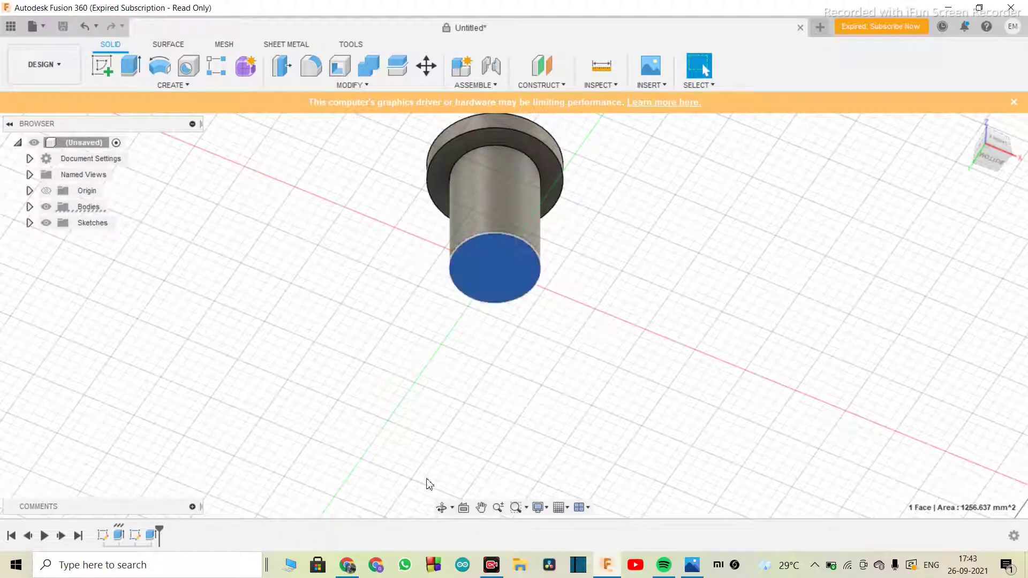
{"action": "left_click", "coordinate": [98, 70]}
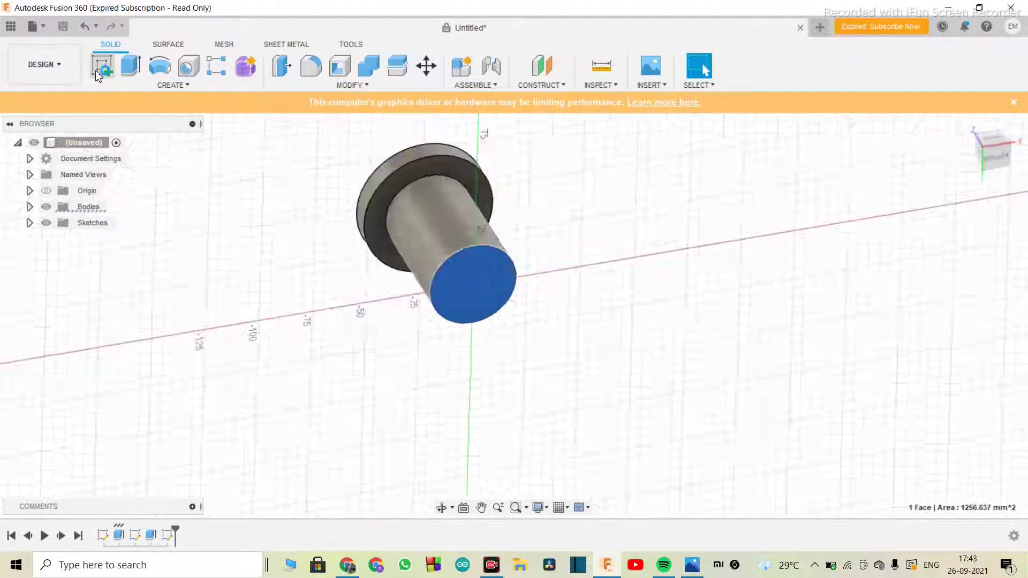
{"action": "scroll", "coordinate": [470, 243], "scroll_direction": "up", "scroll_amount": 5}
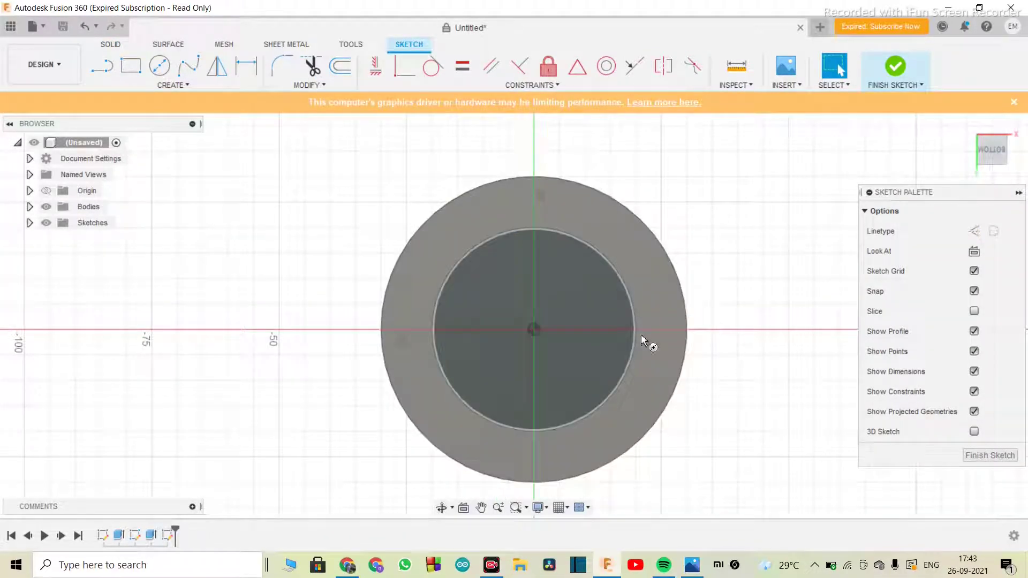
{"action": "key", "text": "c"}
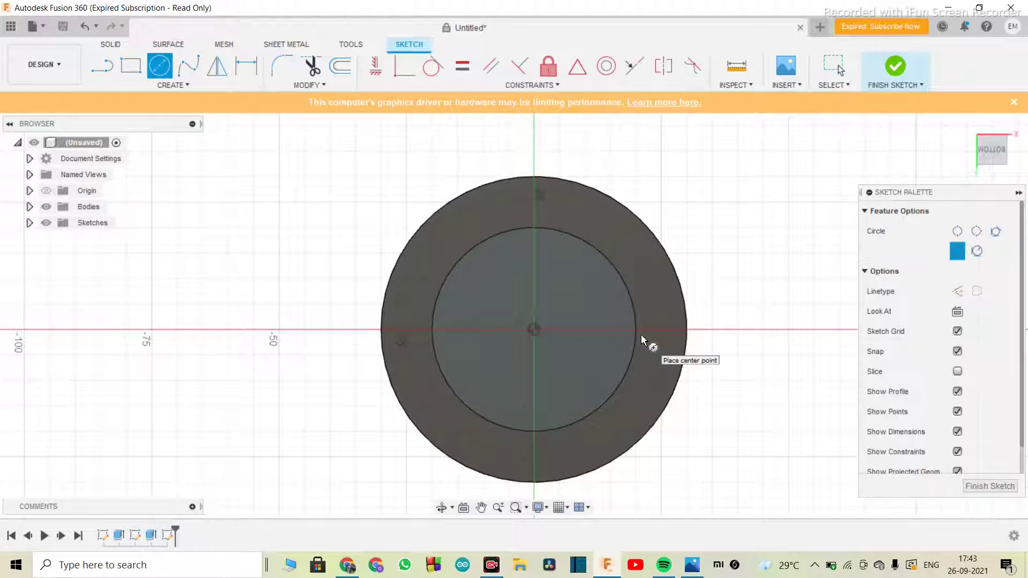
{"action": "left_click", "coordinate": [534, 330]}
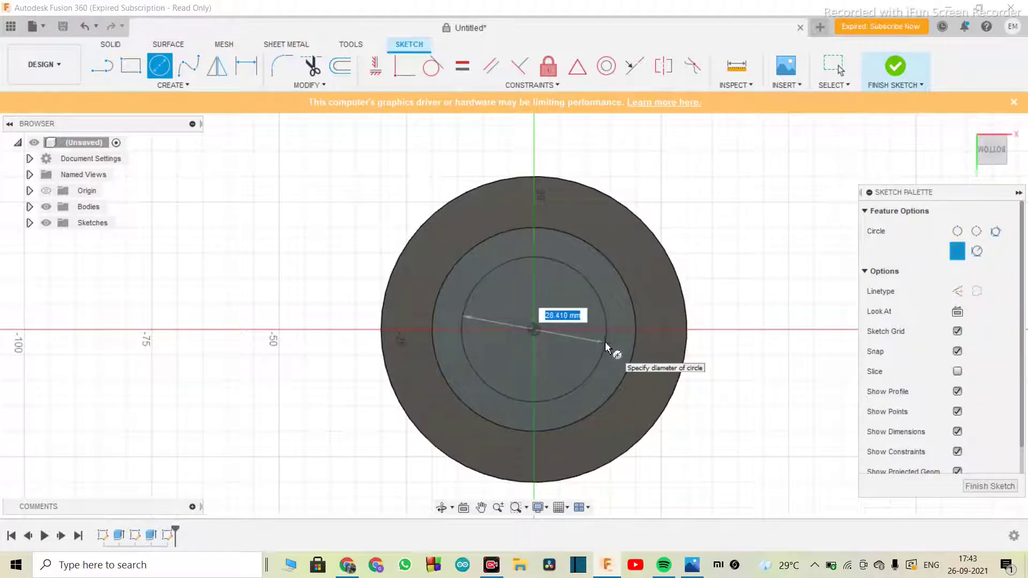
{"action": "type", "text": "30"}
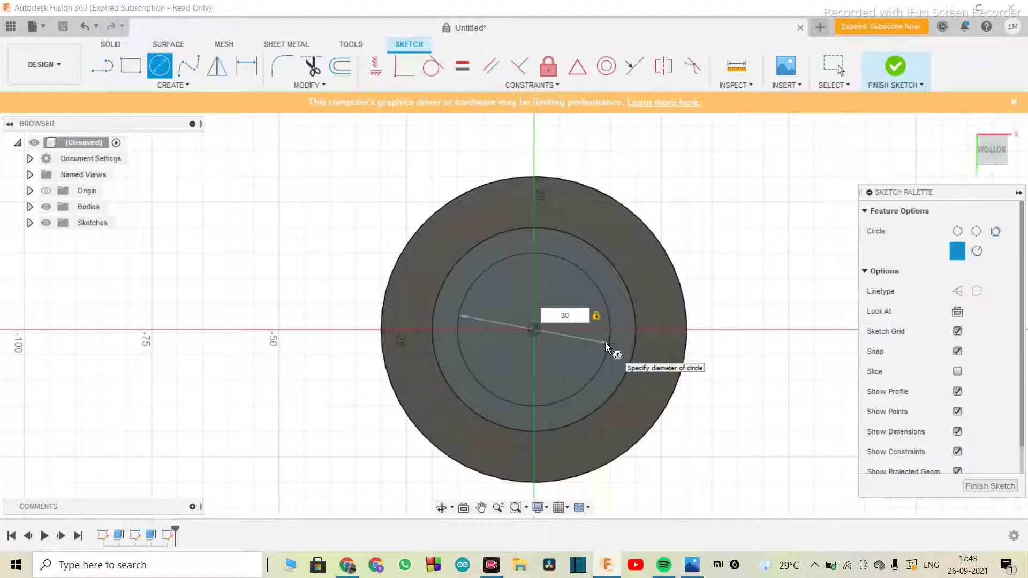
{"action": "key", "text": "Return"}
{"action": "key", "text": "Escape"}
{"action": "left_click", "coordinate": [994, 454]}
Extrude the 30 mm circle profile by -60 mm as a cut to hollow the cylinder from its underside
{"action": "left_click", "coordinate": [573, 368]}
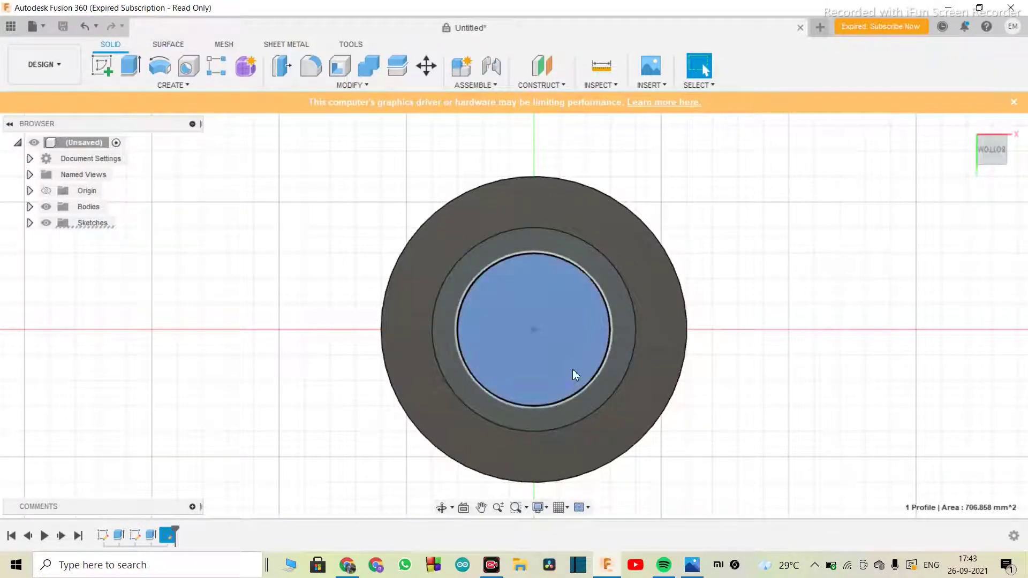
{"action": "key", "text": "e"}
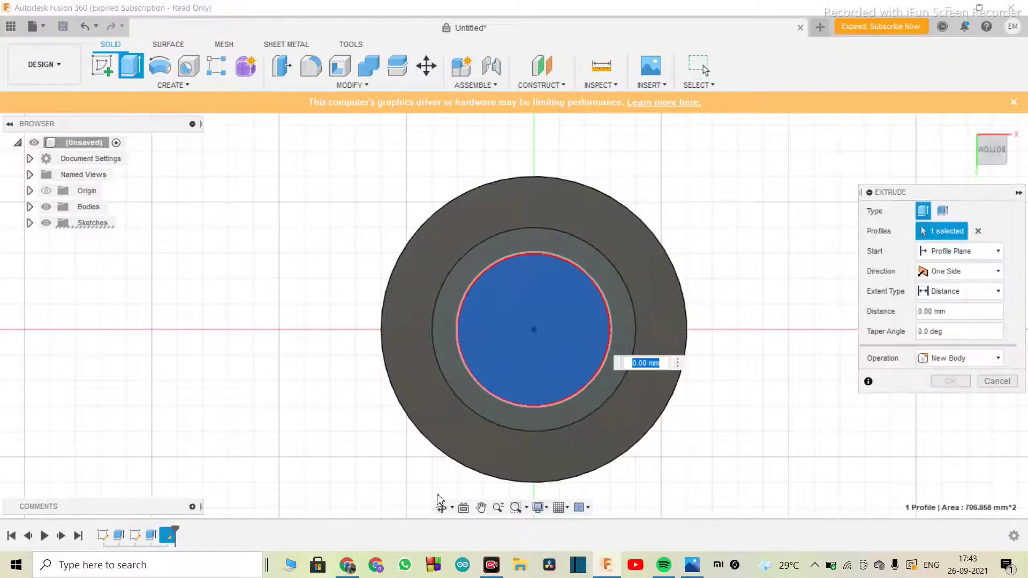
{"action": "left_click", "coordinate": [441, 507]}
{"action": "left_click_drag", "start_coordinate": [516, 341], "coordinate": [511, 439]}
{"action": "key", "text": "Escape"}
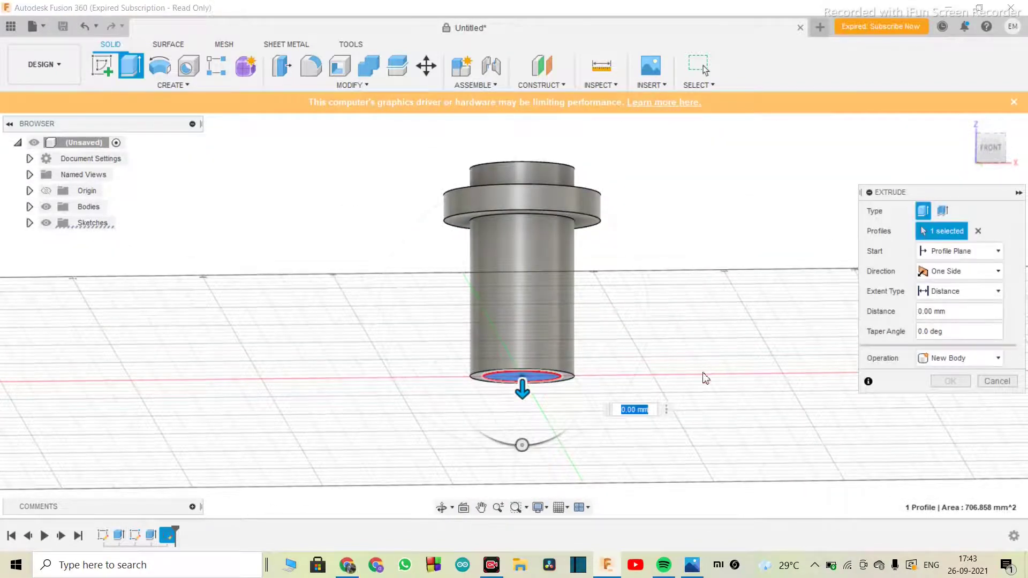
{"action": "key", "text": "BackSpace"}
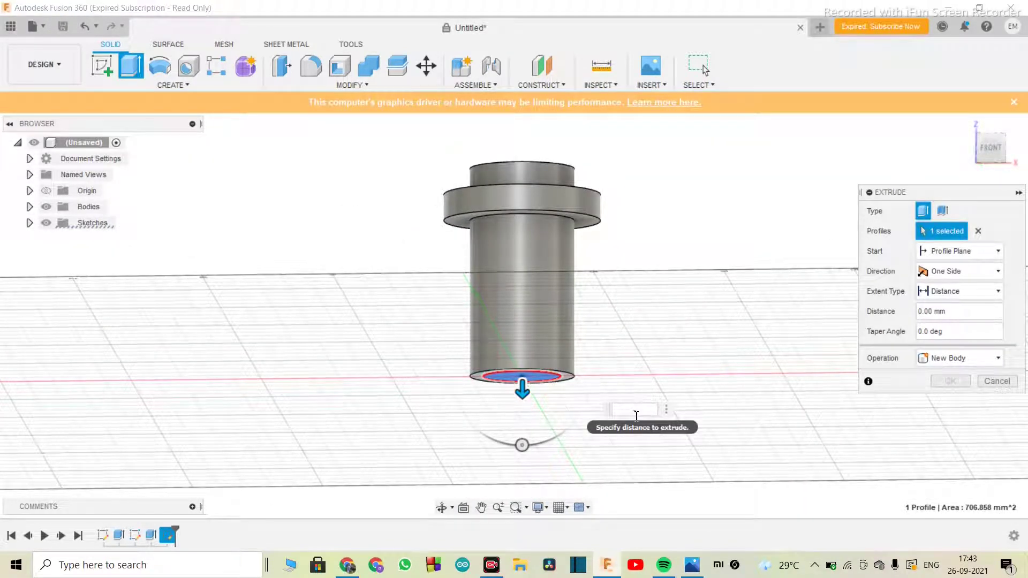
{"action": "key", "text": "Return"}
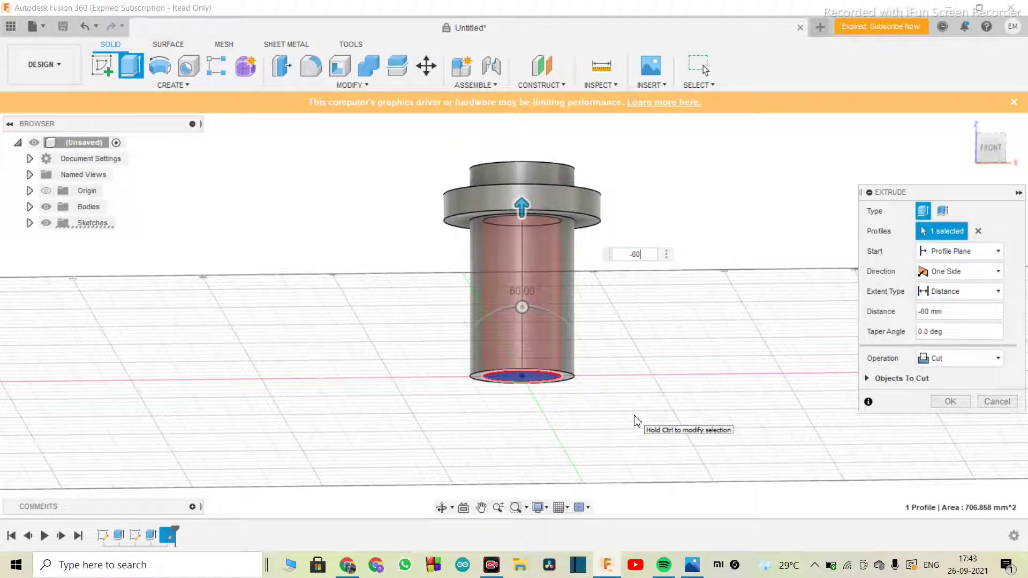
{"action": "left_click", "coordinate": [942, 362]}
{"action": "left_click", "coordinate": [942, 363]}
{"action": "key", "text": "Return"}
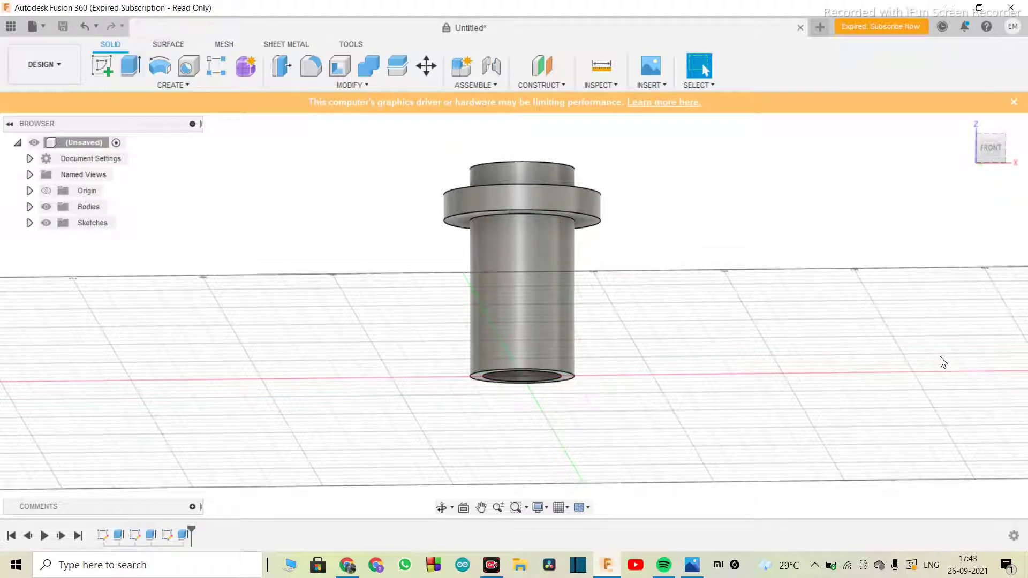
Rename the shock absorber body as Top Portion
{"action": "left_click", "coordinate": [441, 508]}
{"action": "left_click_drag", "start_coordinate": [523, 405], "coordinate": [514, 312]}
{"action": "left_click_drag", "start_coordinate": [542, 243], "coordinate": [542, 244]}
{"action": "scroll", "coordinate": [541, 244], "scroll_direction": "down", "scroll_amount": 3}
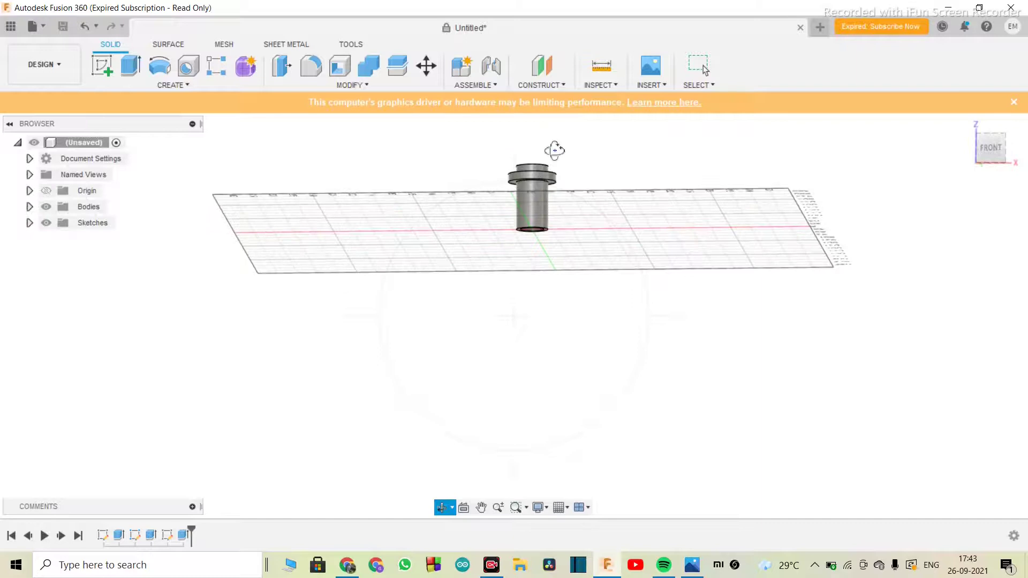
{"action": "scroll", "coordinate": [554, 151], "scroll_direction": "up", "scroll_amount": 5}
{"action": "left_click_drag", "start_coordinate": [475, 321], "coordinate": [561, 369]}
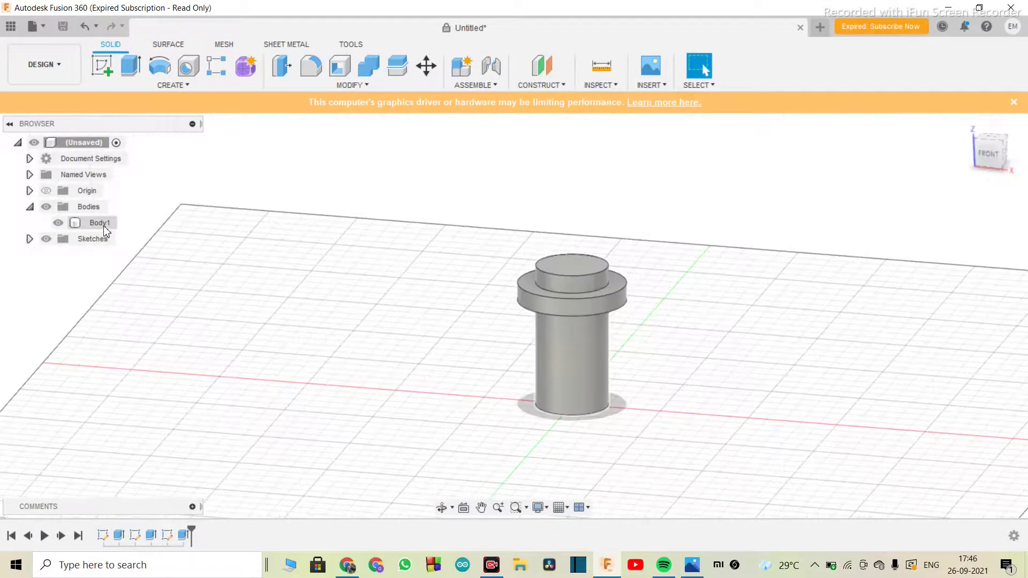
{"action": "left_click", "coordinate": [99, 223]}
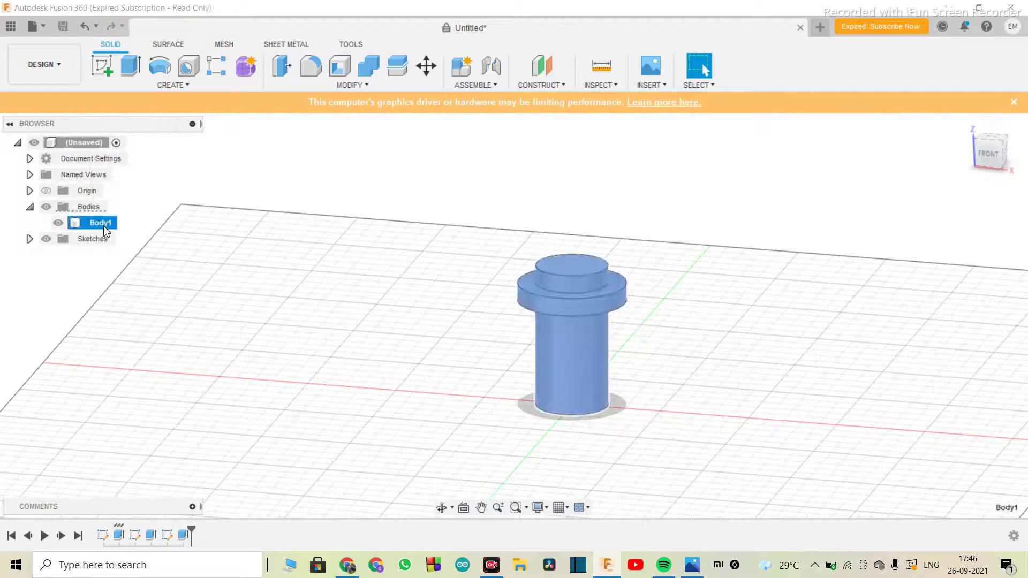
{"action": "right_click", "coordinate": [109, 229]}
{"action": "left_click", "coordinate": [106, 231]}
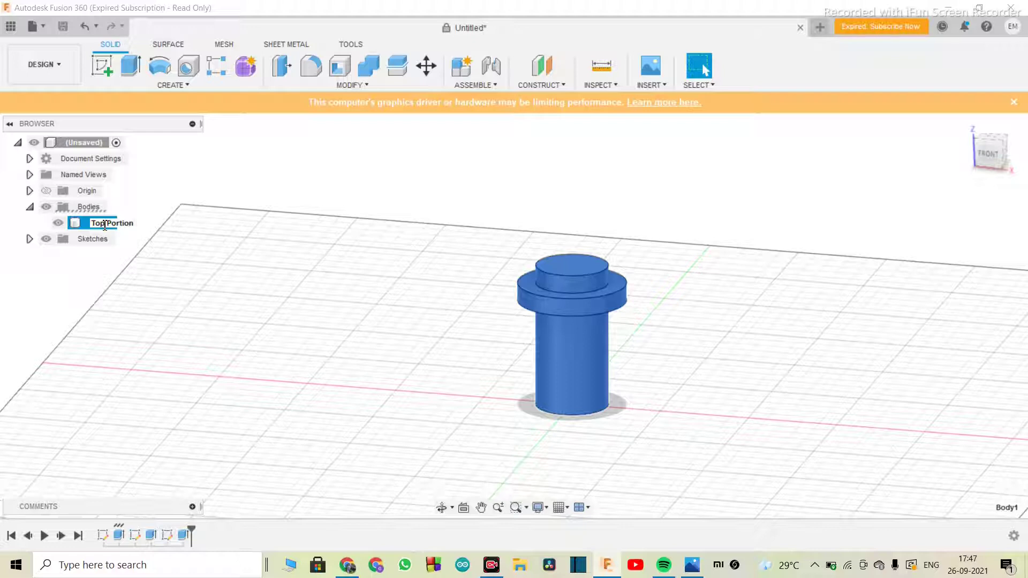
{"action": "key", "text": "Return"}
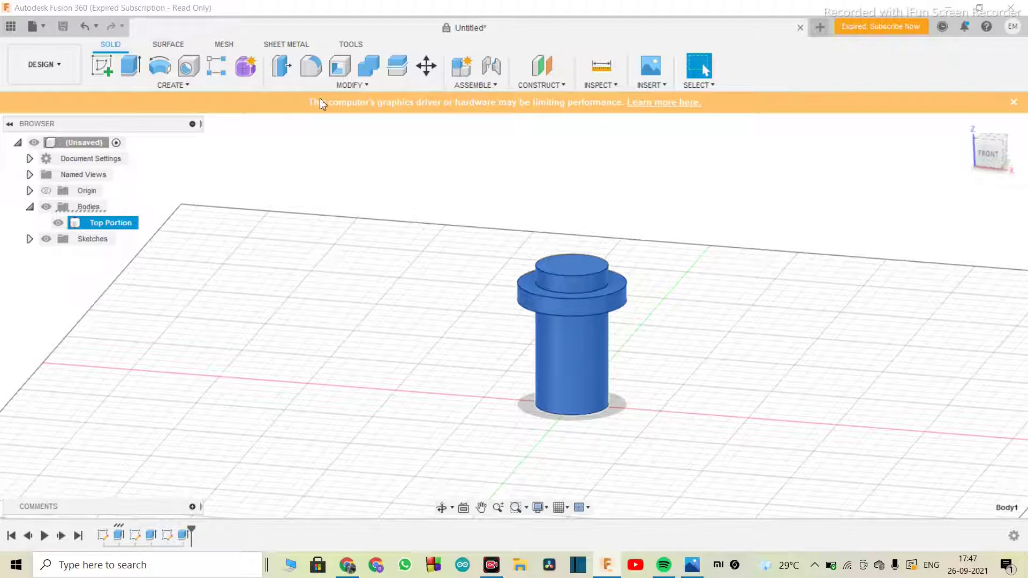
Move the Top Portion body about 160 mm in the negative X direction and hide all bodies
{"action": "left_click", "coordinate": [427, 66]}
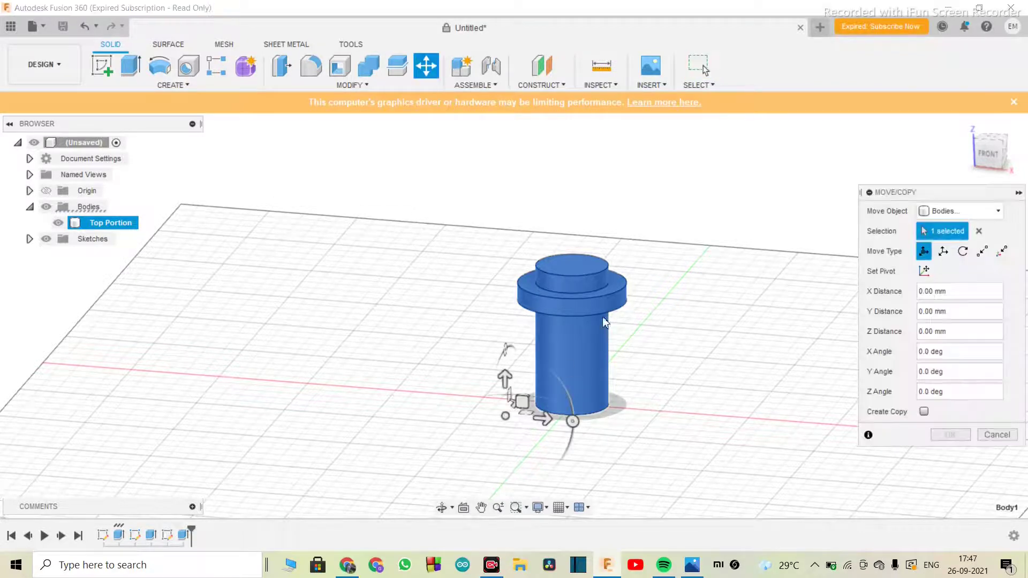
{"action": "left_click_drag", "start_coordinate": [542, 419], "coordinate": [332, 393]}
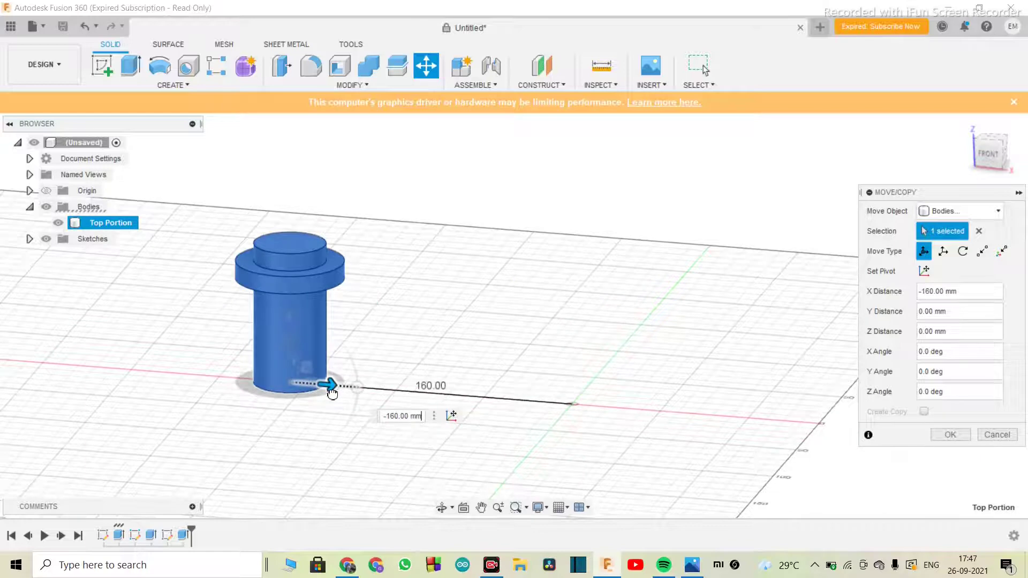
{"action": "key", "text": "Return"}
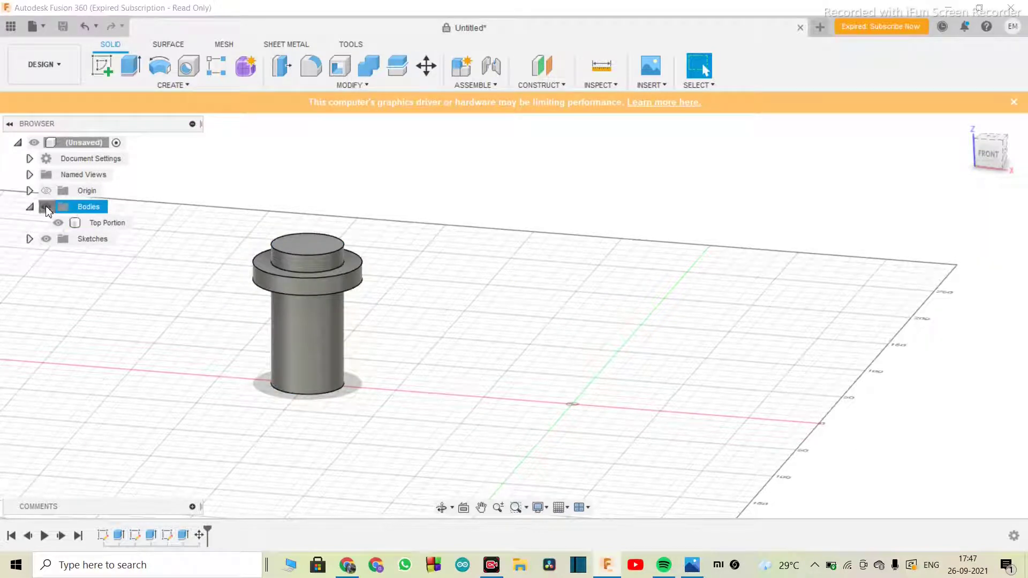
{"action": "left_click", "coordinate": [46, 206]}
Sketch a 40 mm diameter circle centred on the origin on the horizontal ground plane
{"action": "scroll", "coordinate": [576, 413], "scroll_direction": "down", "scroll_amount": 3}
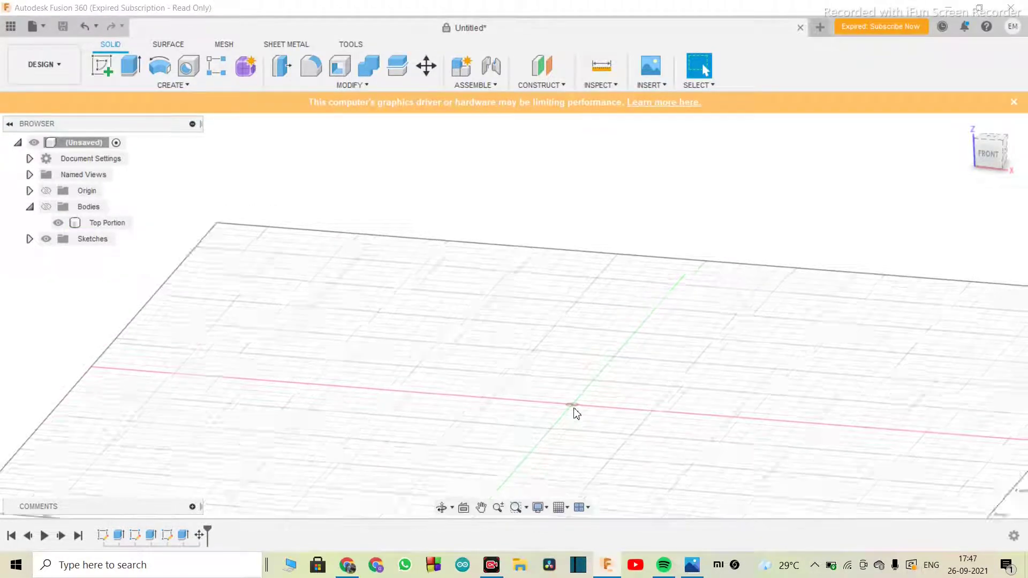
{"action": "scroll", "coordinate": [576, 413], "scroll_direction": "up", "scroll_amount": 4}
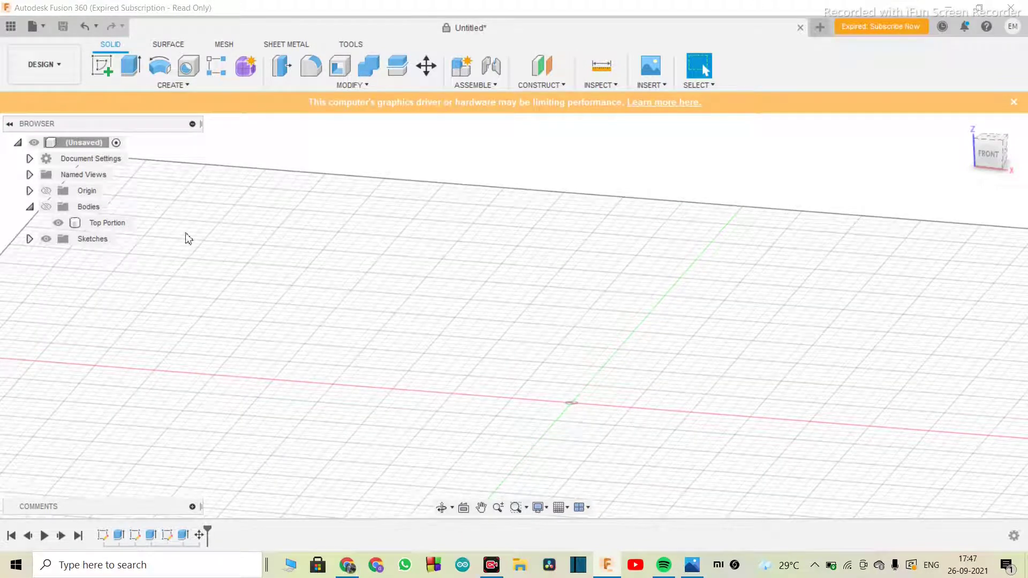
{"action": "left_click", "coordinate": [109, 74]}
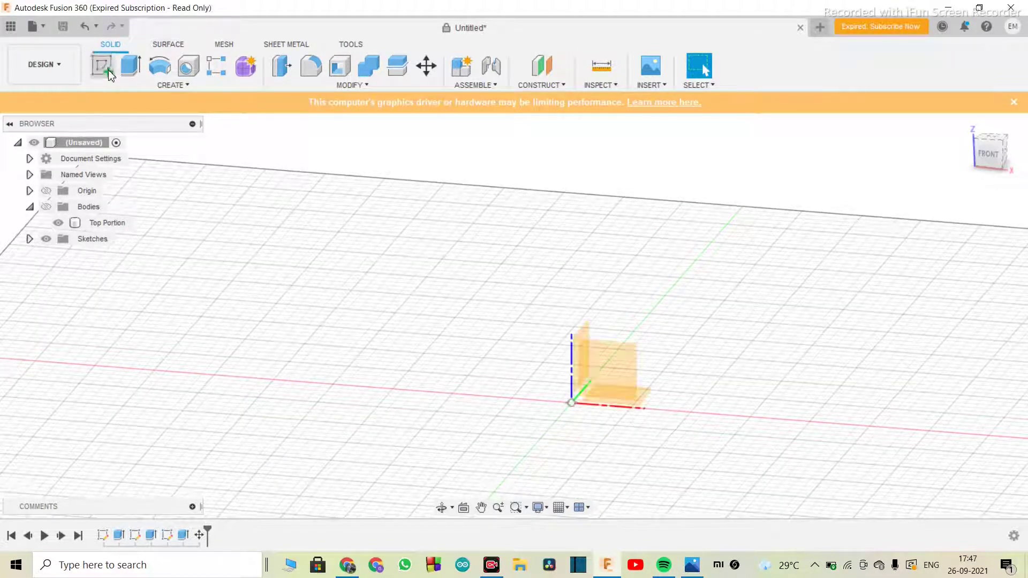
{"action": "left_click", "coordinate": [647, 397]}
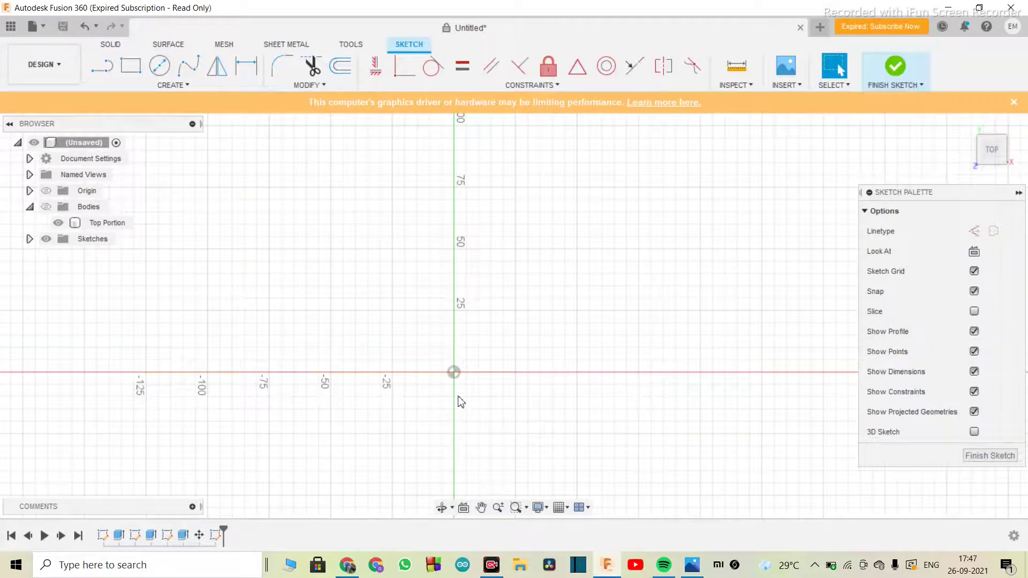
{"action": "key", "text": "c"}
{"action": "left_click", "coordinate": [449, 351]}
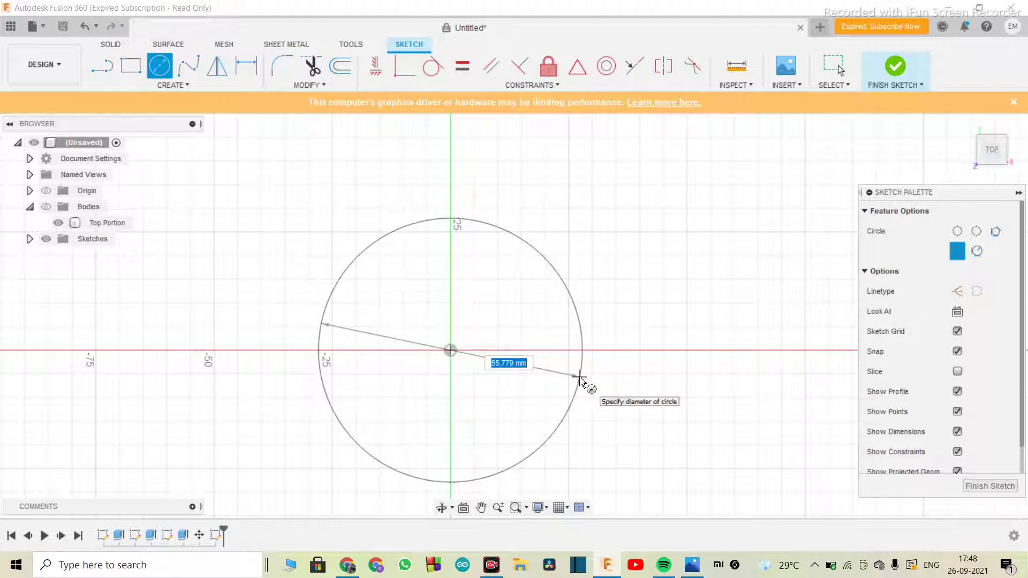
{"action": "type", "text": "40"}
{"action": "key", "text": "Return"}
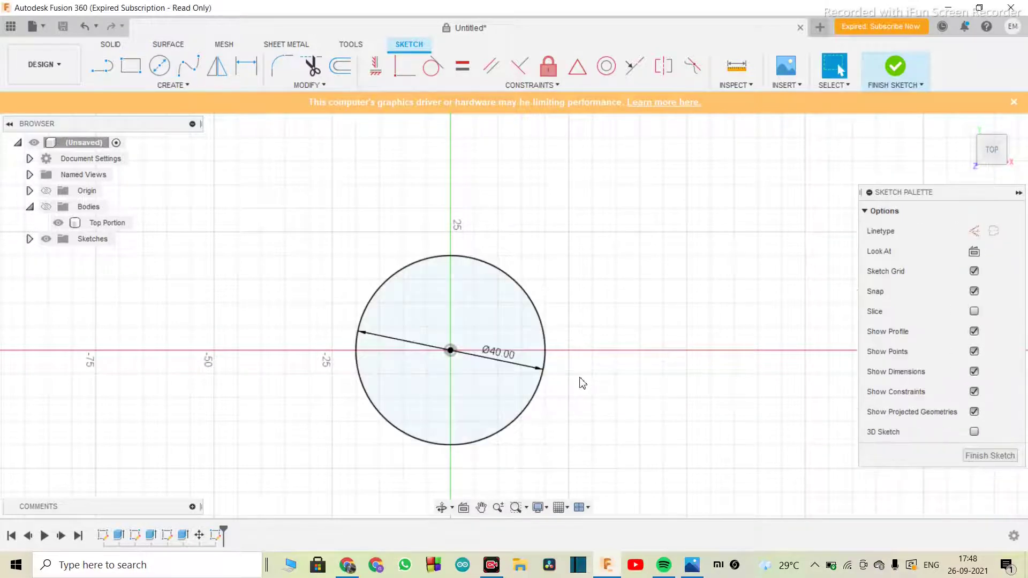
Extrude the 40 mm circle profile 40 mm upward as a new component
{"action": "middle_click_drag", "start_coordinate": [583, 383], "coordinate": [513, 339], "text": "shift"}
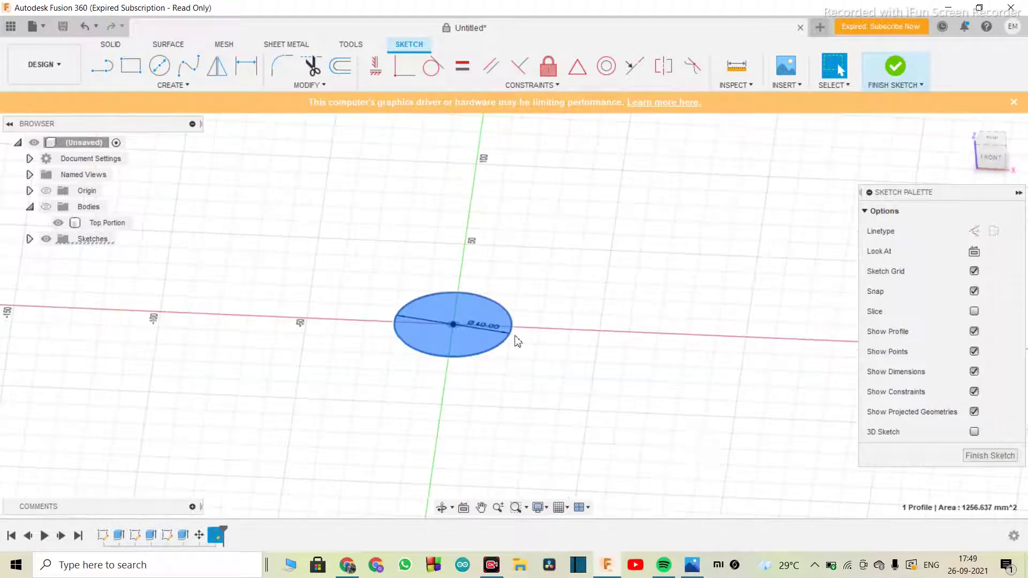
{"action": "key", "text": "e"}
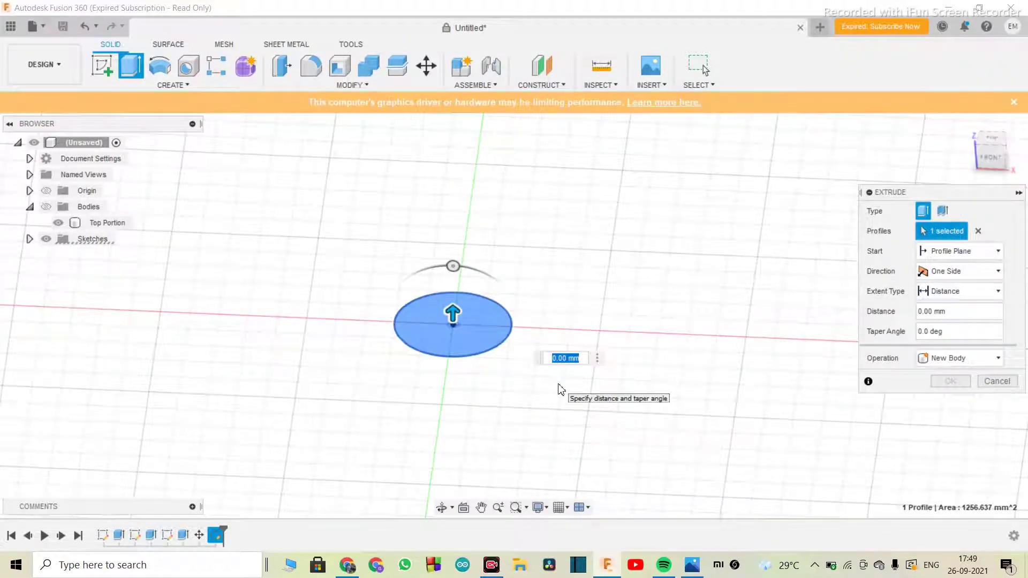
{"action": "type", "text": "40"}
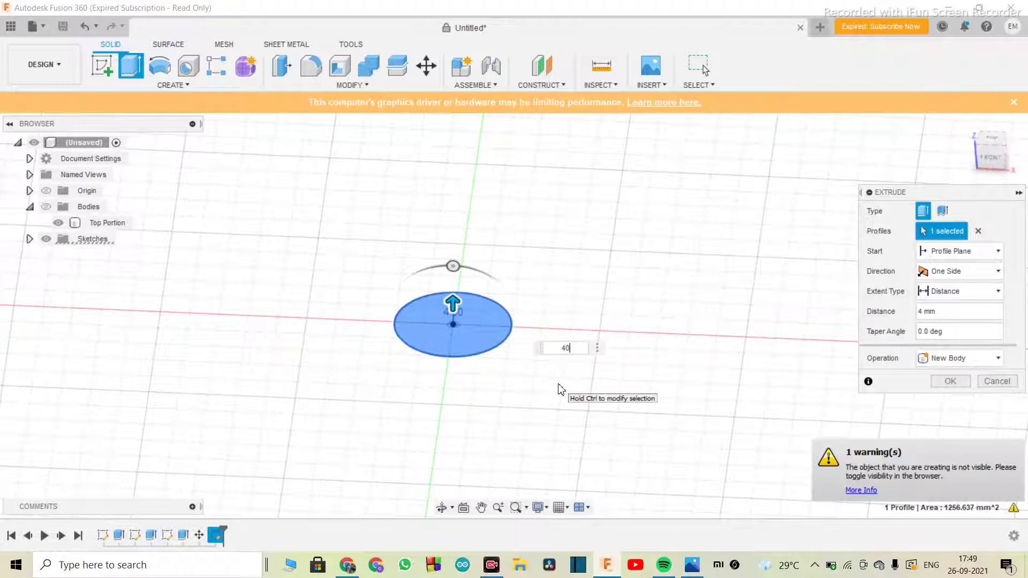
{"action": "key", "text": "Return"}
{"action": "left_click", "coordinate": [960, 359]}
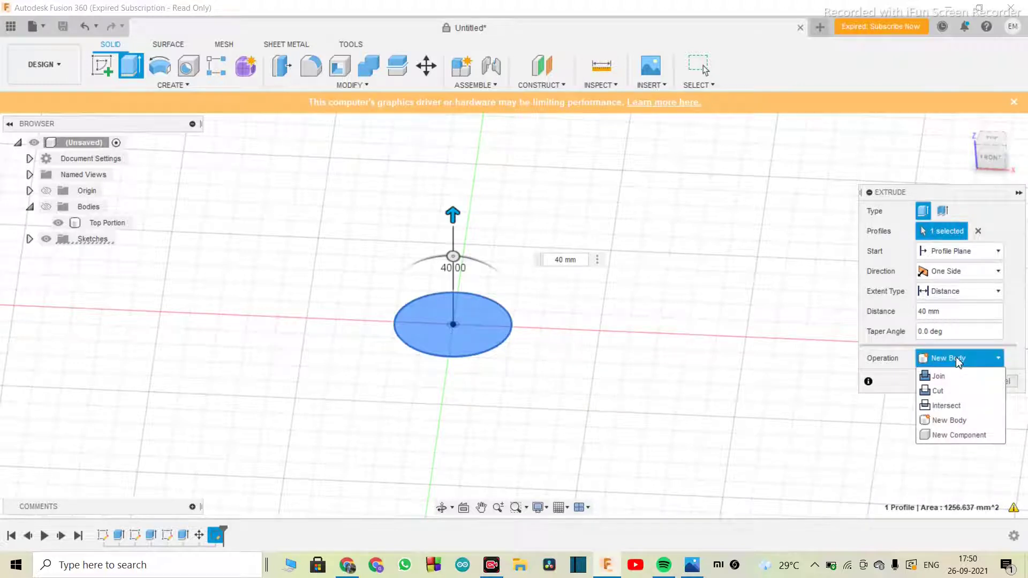
{"action": "left_click", "coordinate": [955, 435]}
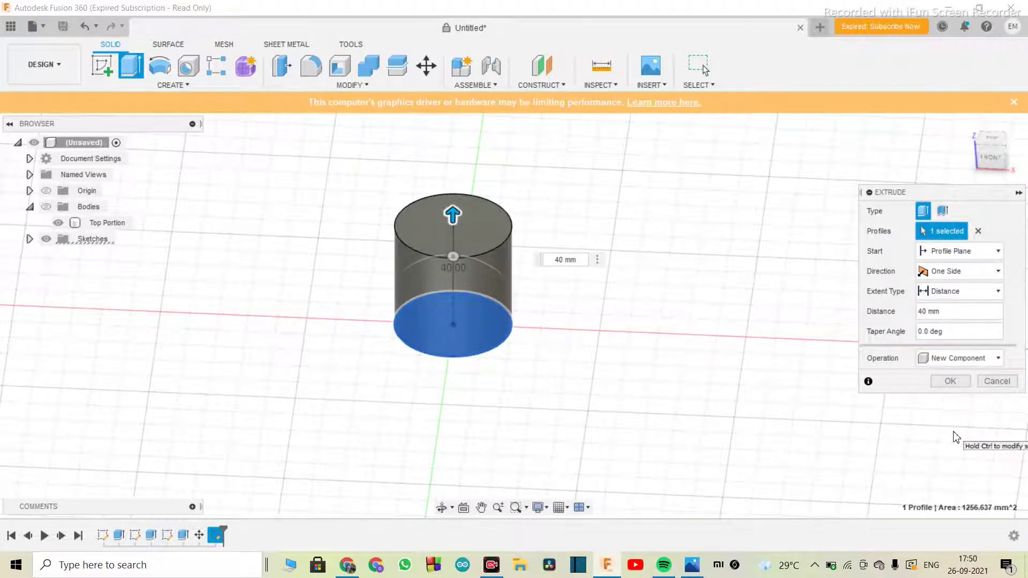
{"action": "left_click", "coordinate": [950, 381]}
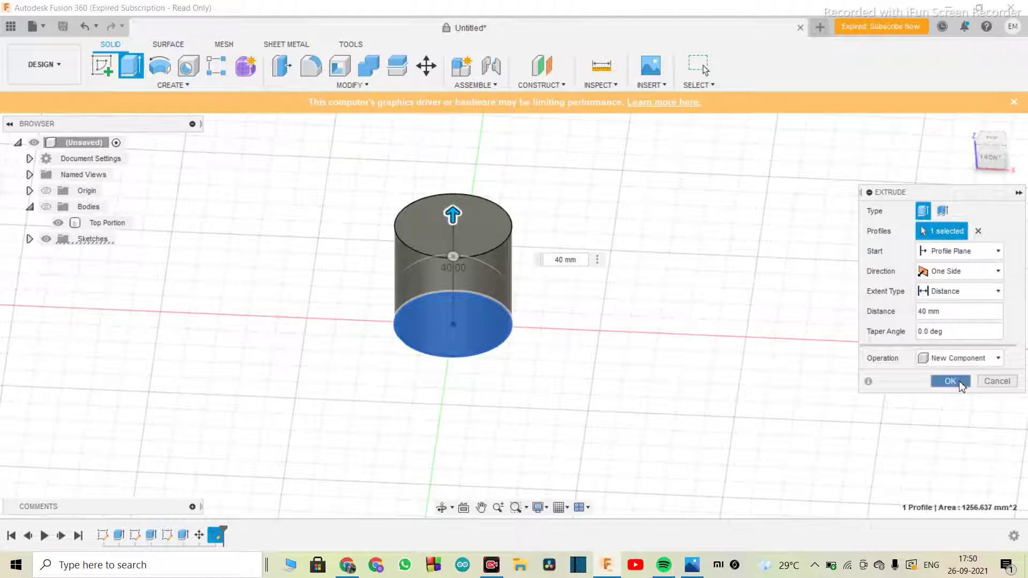
Show the hidden bodies and sketch a 60 mm diameter circle centred on the top face of the 40 mm cylinder
{"action": "left_click", "coordinate": [52, 212]}
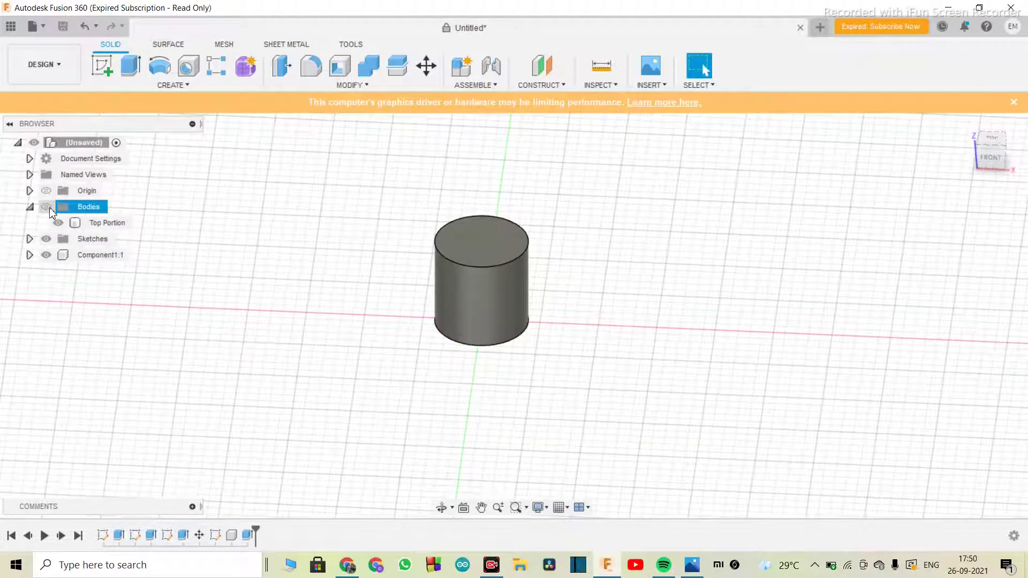
{"action": "left_click", "coordinate": [48, 207]}
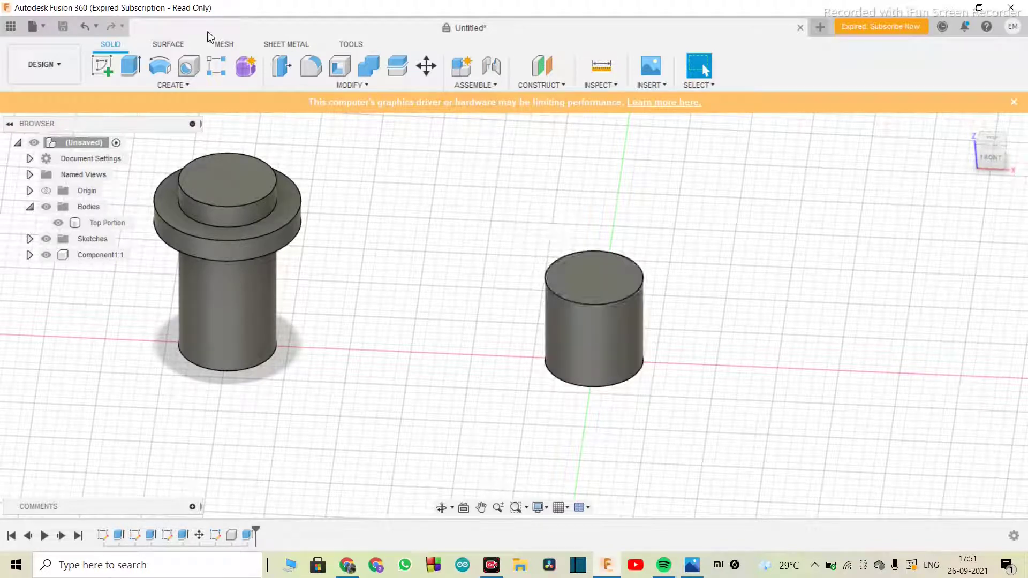
{"action": "left_click", "coordinate": [104, 77]}
{"action": "left_click", "coordinate": [614, 293]}
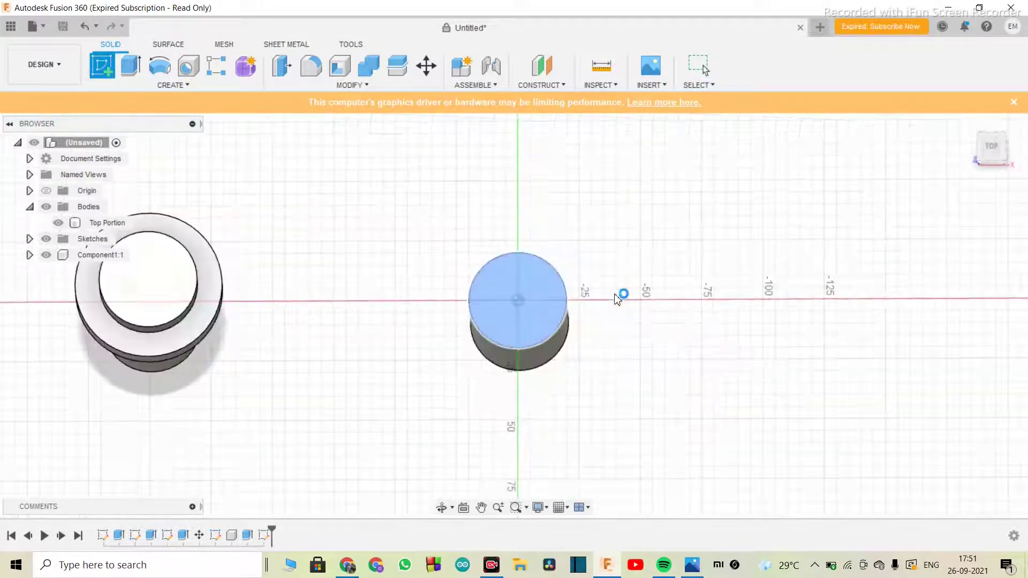
{"action": "key", "text": "c"}
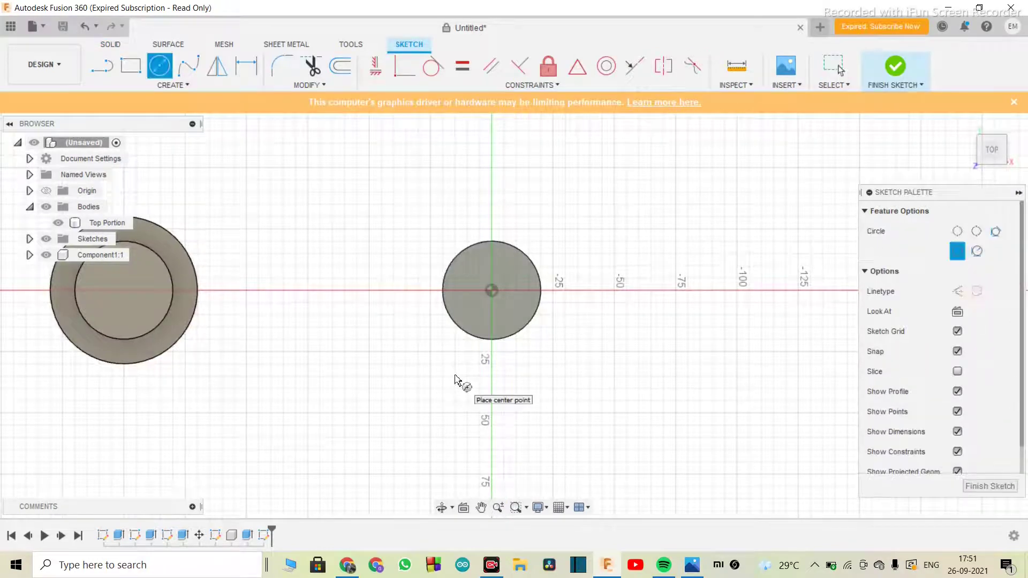
{"action": "left_click", "coordinate": [491, 289]}
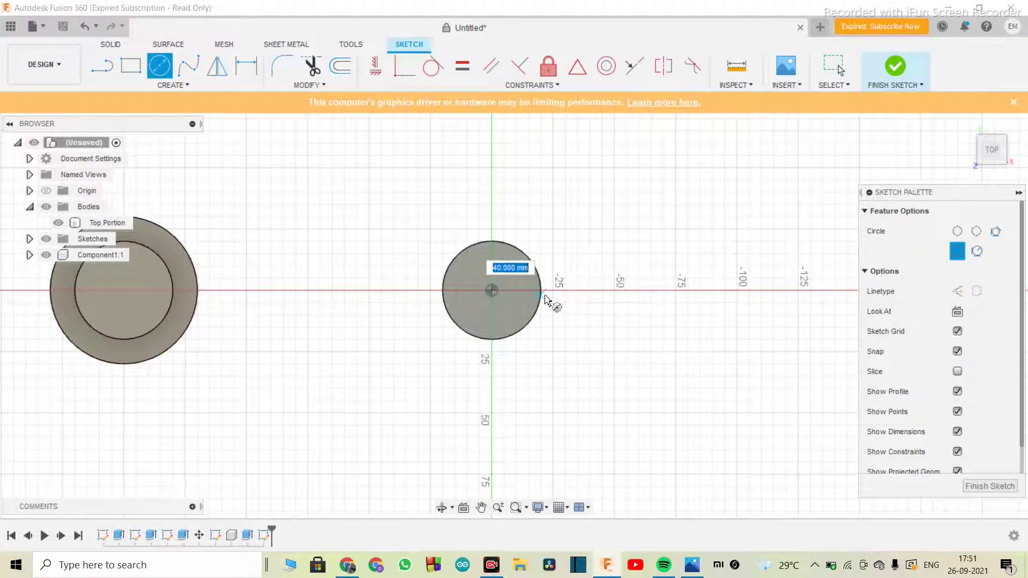
{"action": "type", "text": "60"}
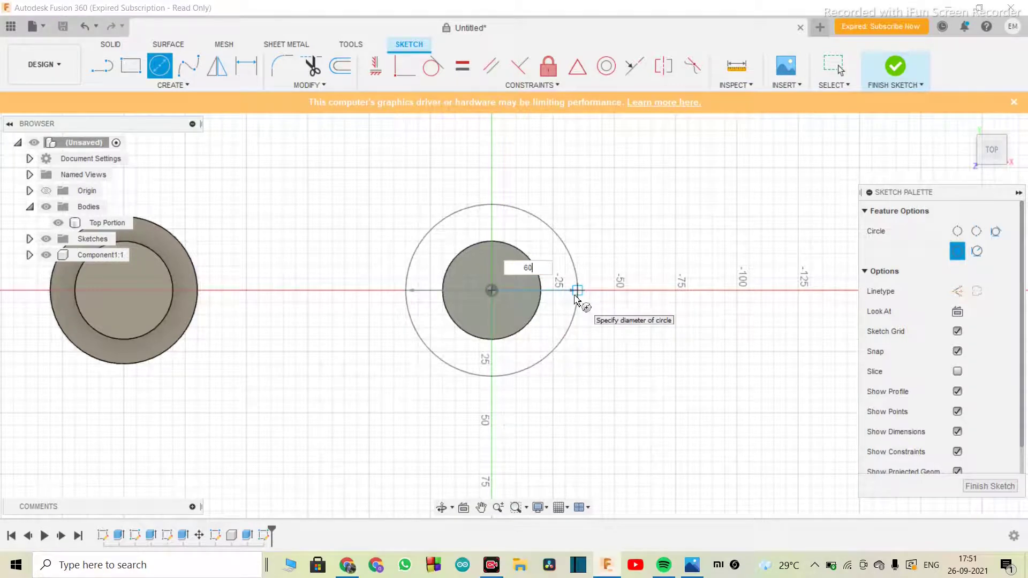
{"action": "key", "text": "Return"}
{"action": "left_click", "coordinate": [990, 485]}
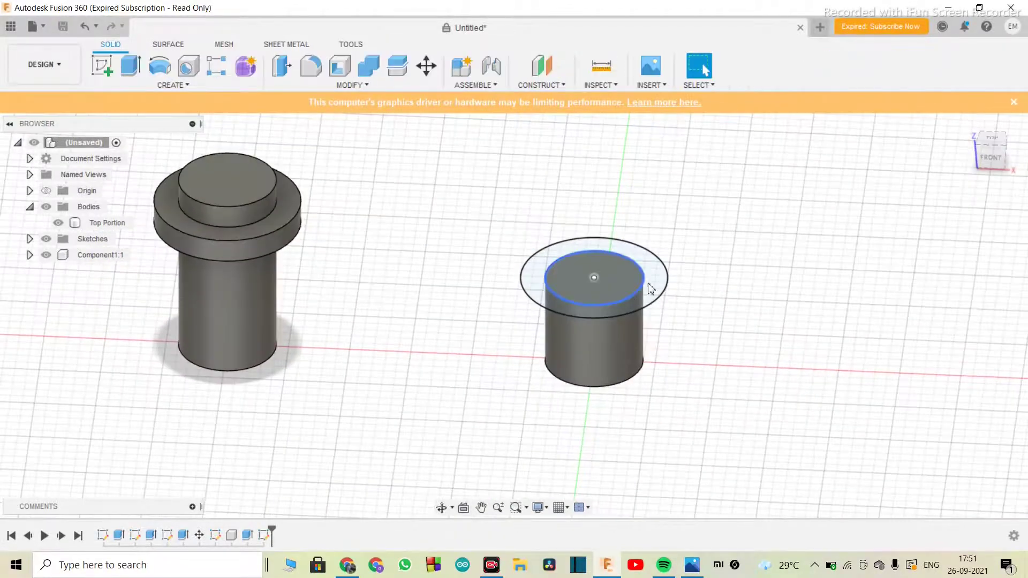
Extrude the ring profile around the cylinder 30 mm downward with a start offset of -20 mm
{"action": "left_click", "coordinate": [656, 279]}
{"action": "key", "text": "e"}
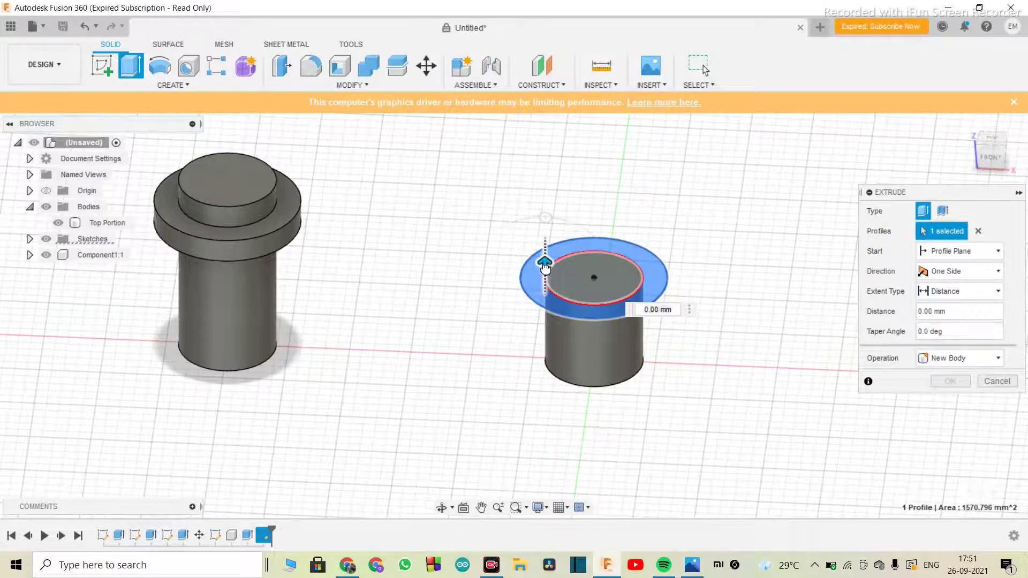
{"action": "left_click_drag", "start_coordinate": [544, 265], "coordinate": [544, 343]}
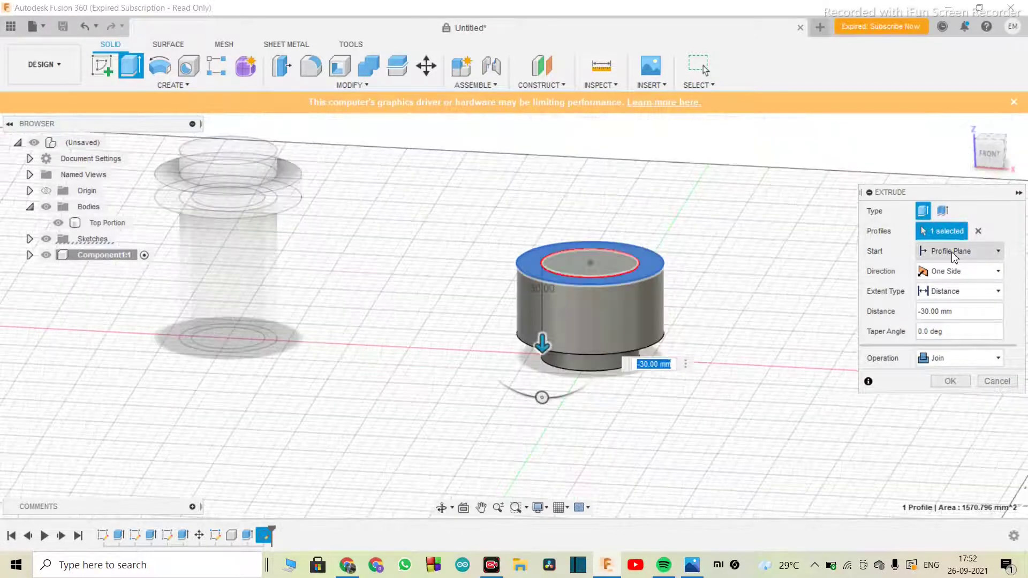
{"action": "left_click", "coordinate": [955, 252]}
{"action": "left_click", "coordinate": [944, 281]}
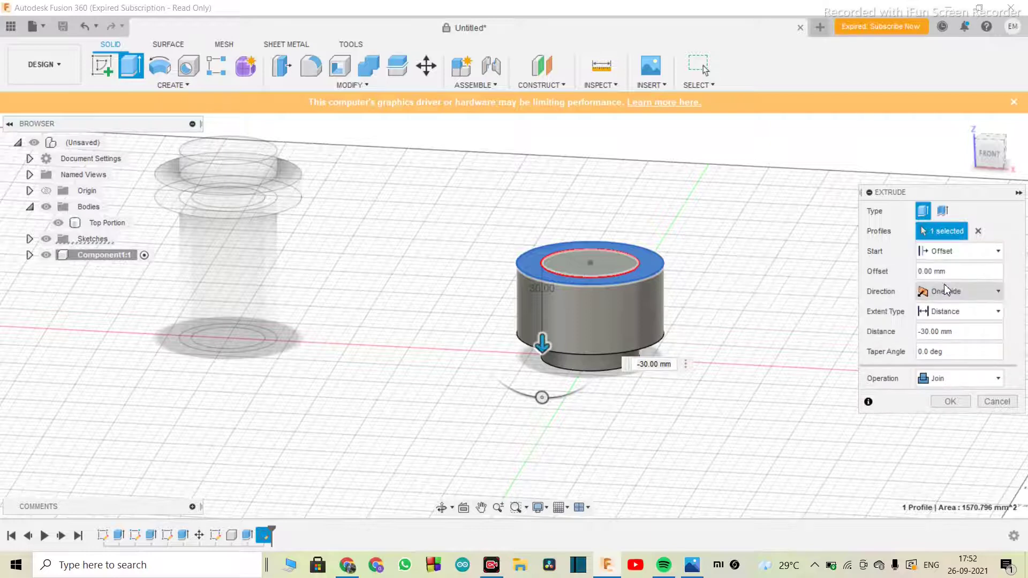
{"action": "left_click", "coordinate": [952, 269]}
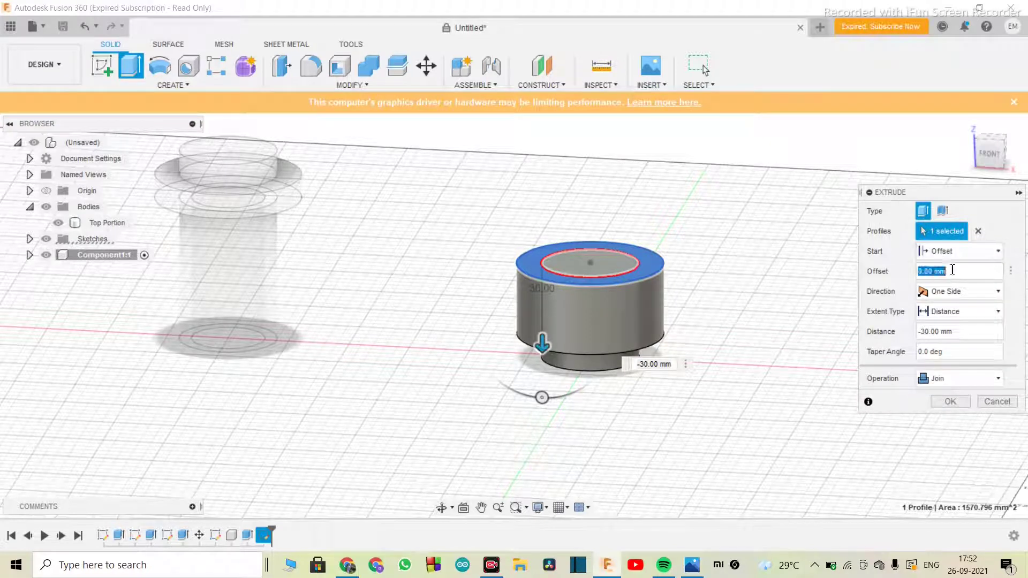
{"action": "type", "text": "20"}
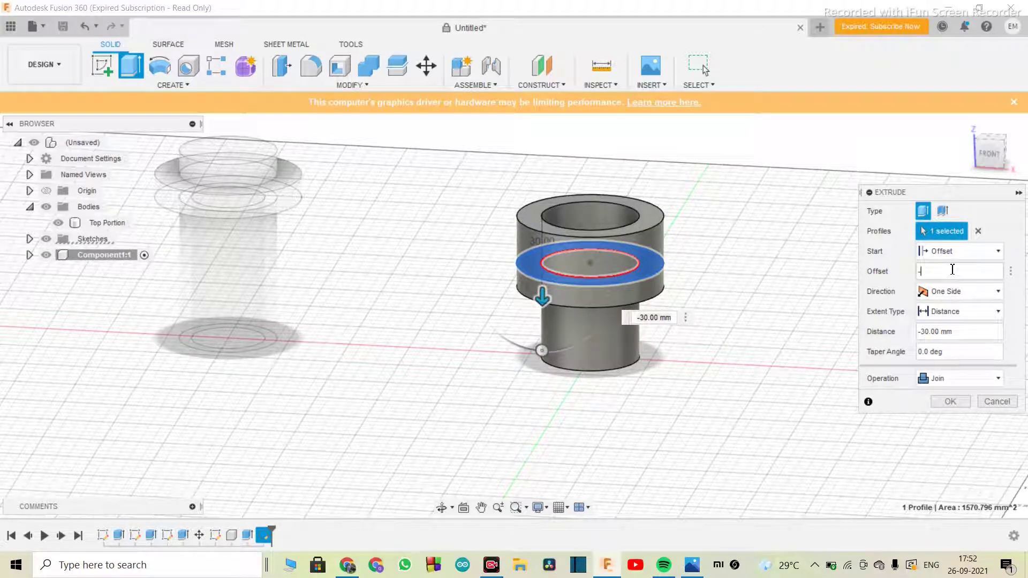
{"action": "type", "text": "0"}
Set the ring extrusion's distance to 10 mm and start offset to -30 mm, joining it to the cylinder
{"action": "left_click", "coordinate": [674, 413]}
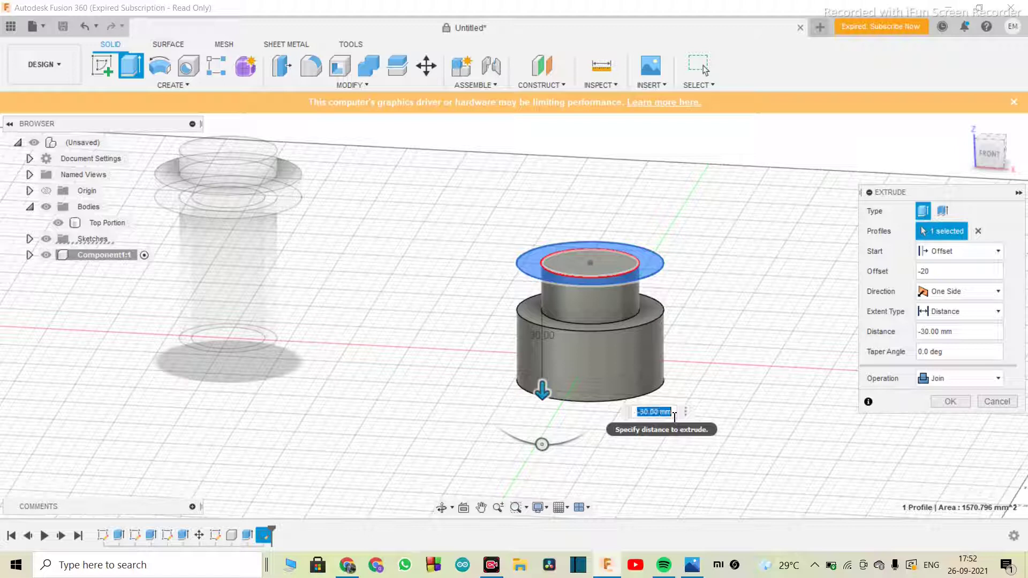
{"action": "type", "text": "10"}
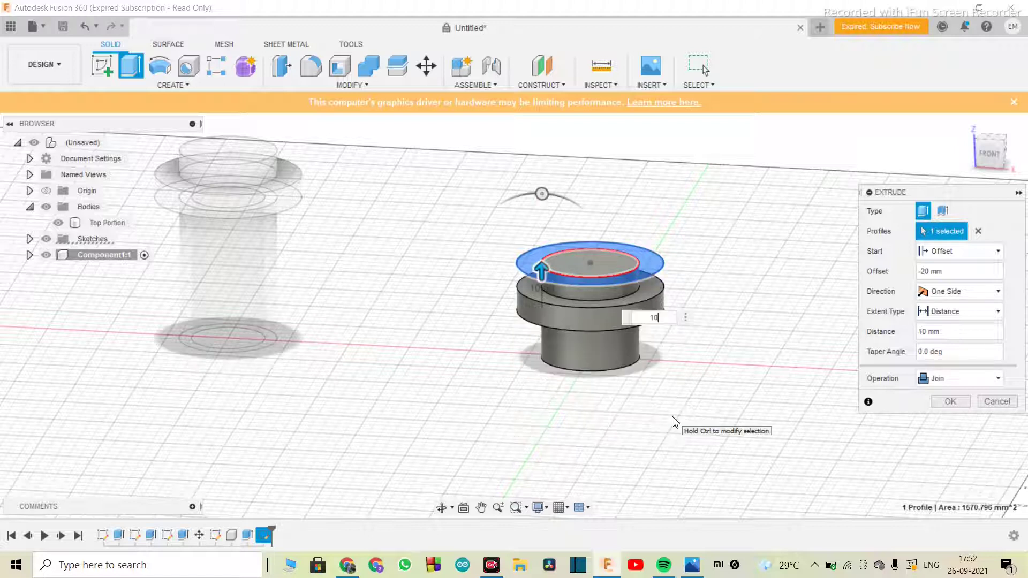
{"action": "left_click", "coordinate": [927, 271]}
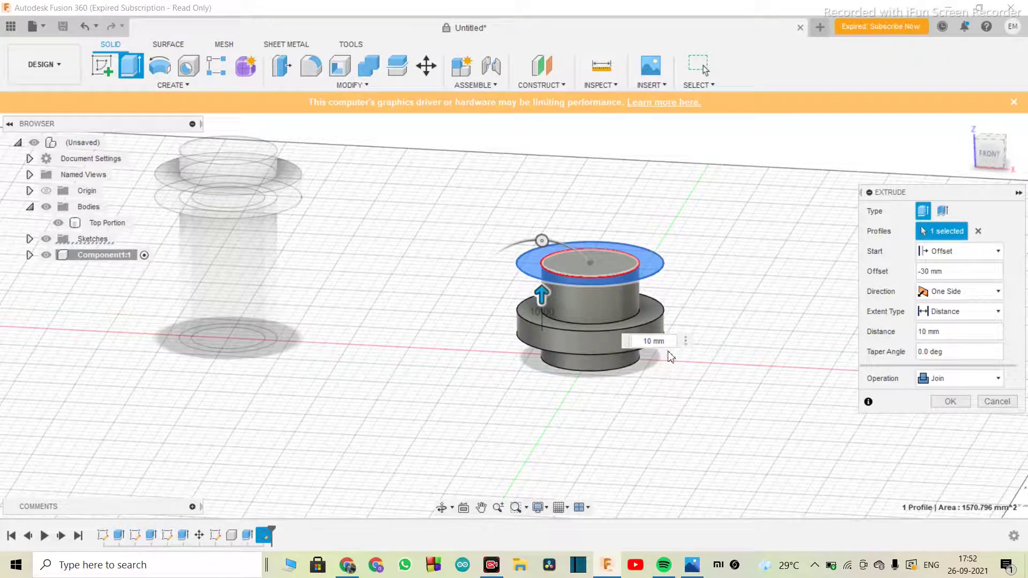
{"action": "left_click", "coordinate": [955, 382]}
{"action": "left_click", "coordinate": [951, 394]}
{"action": "left_click", "coordinate": [948, 401]}
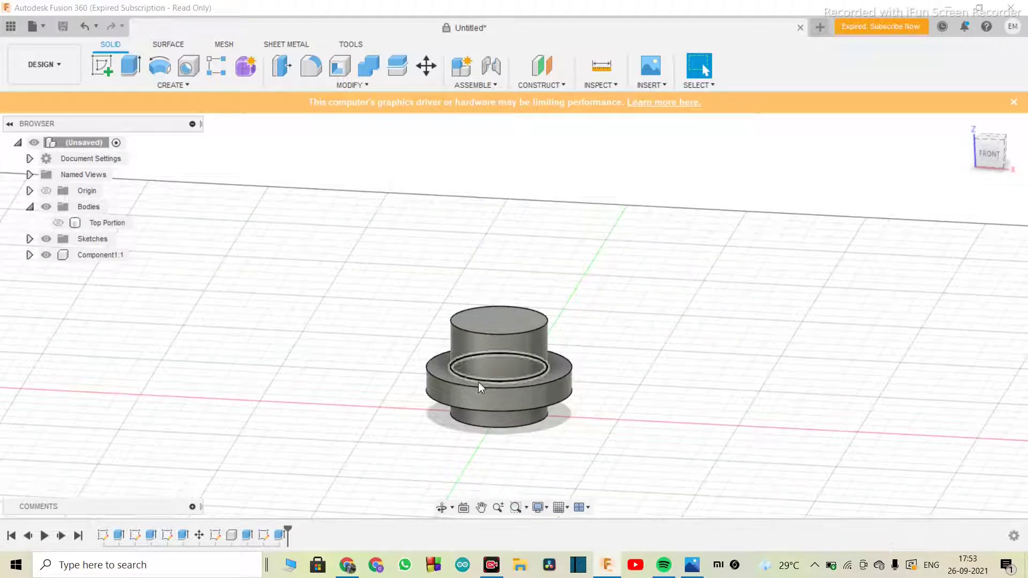
Sketch a 10 mm diameter circle centred on the top face of the collared cylinder
{"action": "scroll", "coordinate": [486, 300], "scroll_direction": "up", "scroll_amount": 2}
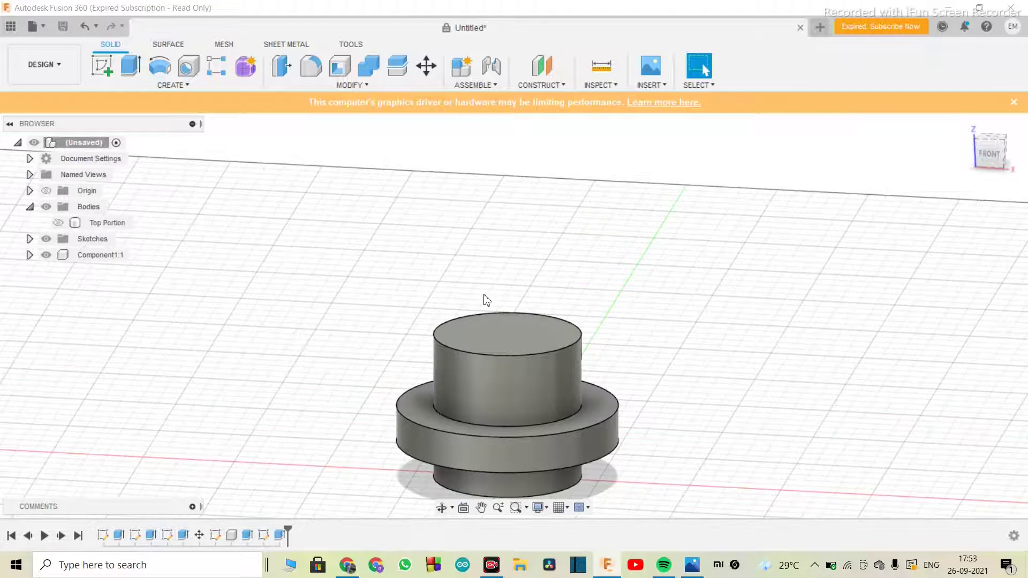
{"action": "scroll", "coordinate": [486, 300], "scroll_direction": "down", "scroll_amount": 2}
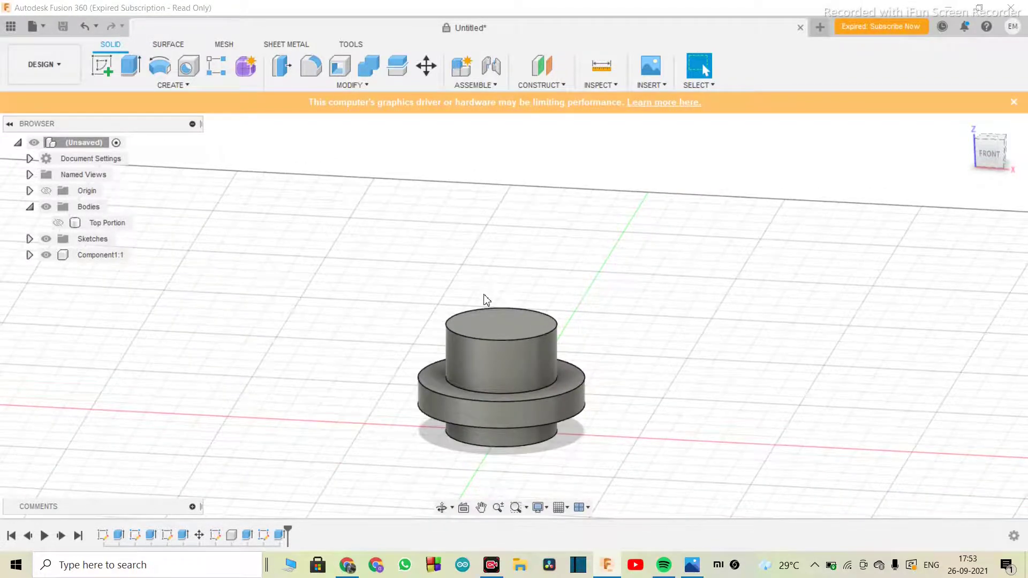
{"action": "scroll", "coordinate": [486, 300], "scroll_direction": "down", "scroll_amount": 2}
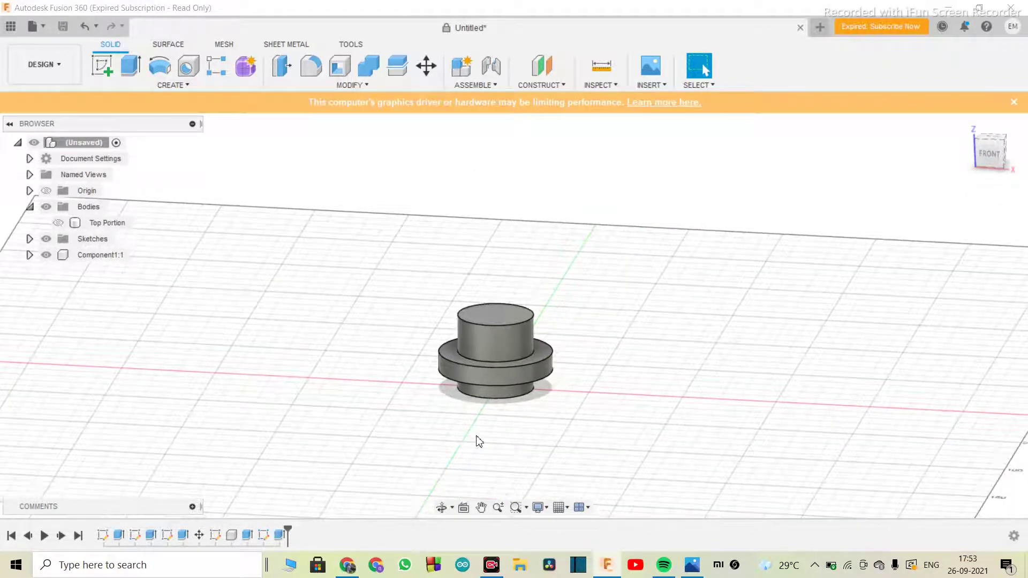
{"action": "key", "text": "c"}
{"action": "left_click", "coordinate": [471, 381]}
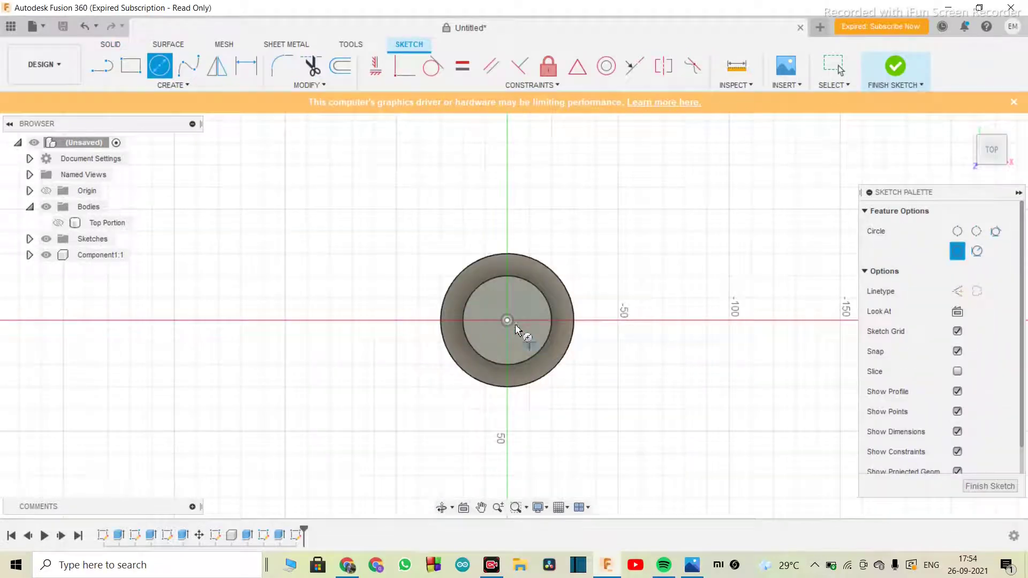
{"action": "left_click", "coordinate": [507, 320]}
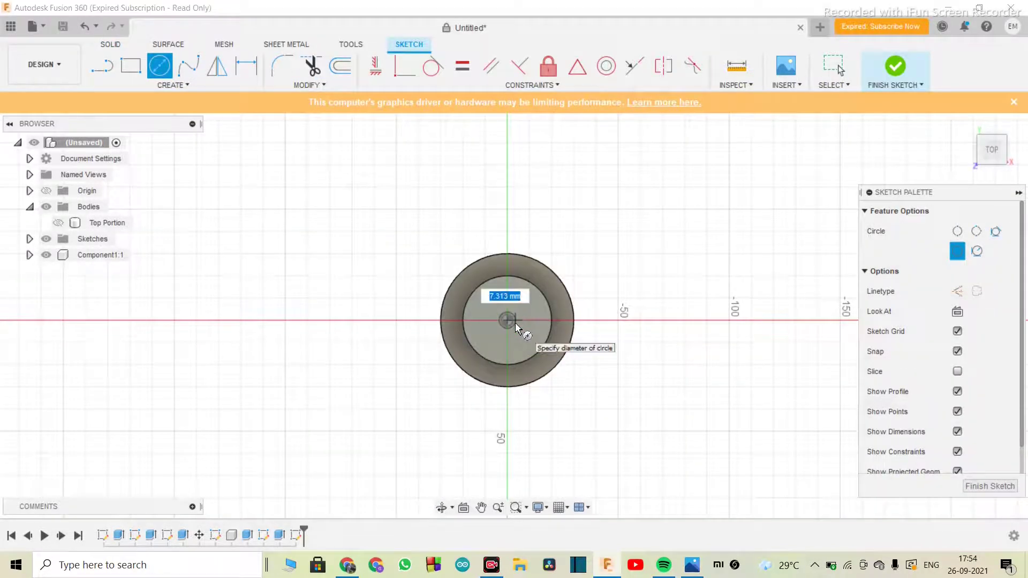
{"action": "type", "text": "10"}
{"action": "key", "text": "Return"}
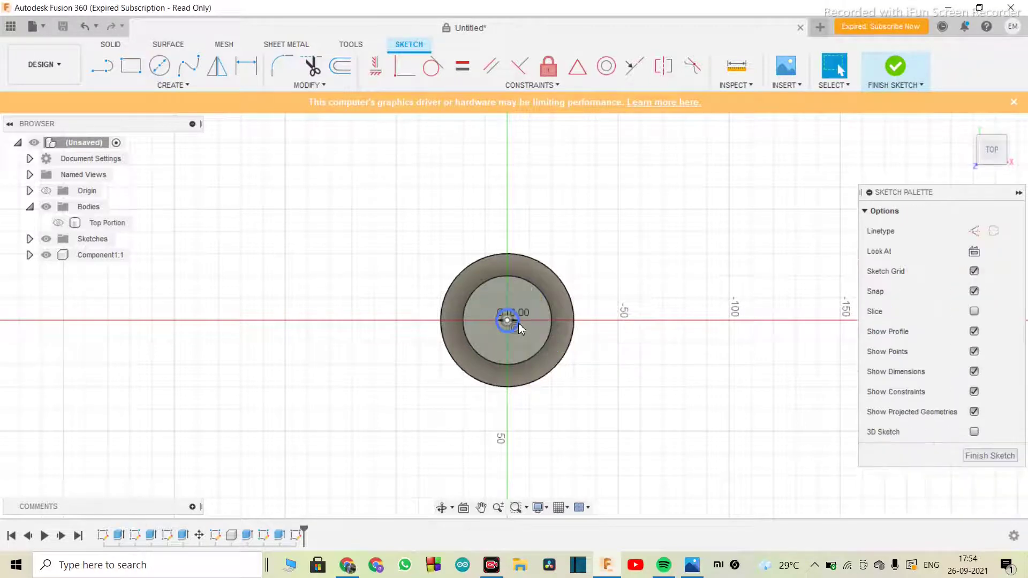
Extrude the 10 mm circle 100 mm upward as a new component to form the rod
{"action": "key", "text": "e"}
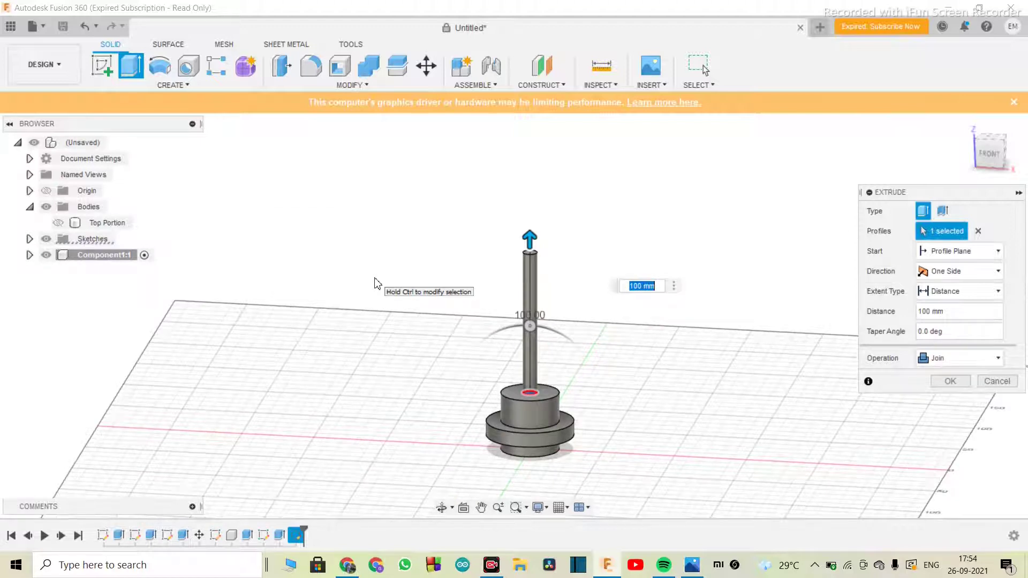
{"action": "left_click", "coordinate": [960, 356]}
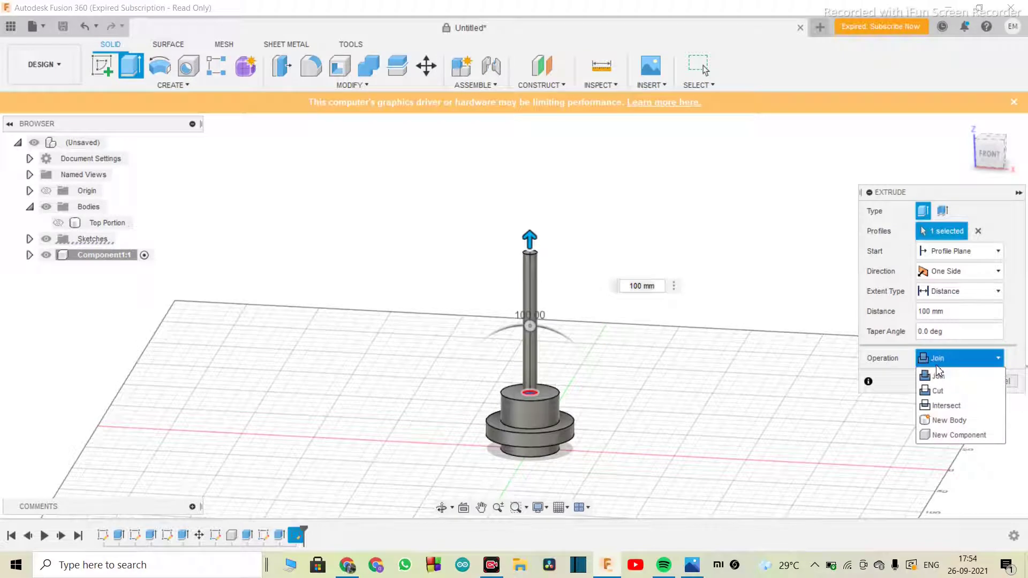
{"action": "left_click", "coordinate": [961, 440]}
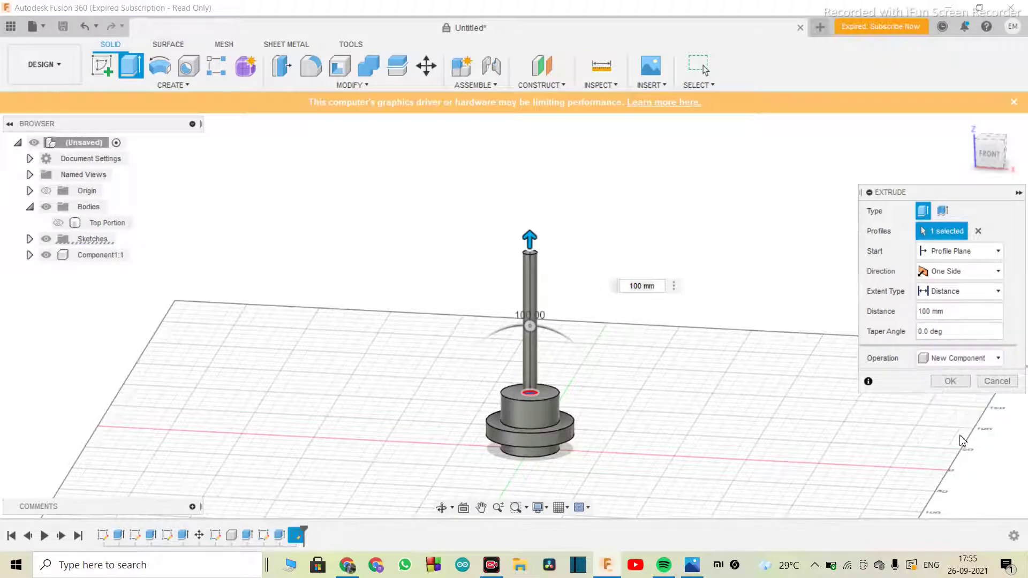
{"action": "left_click", "coordinate": [951, 381]}
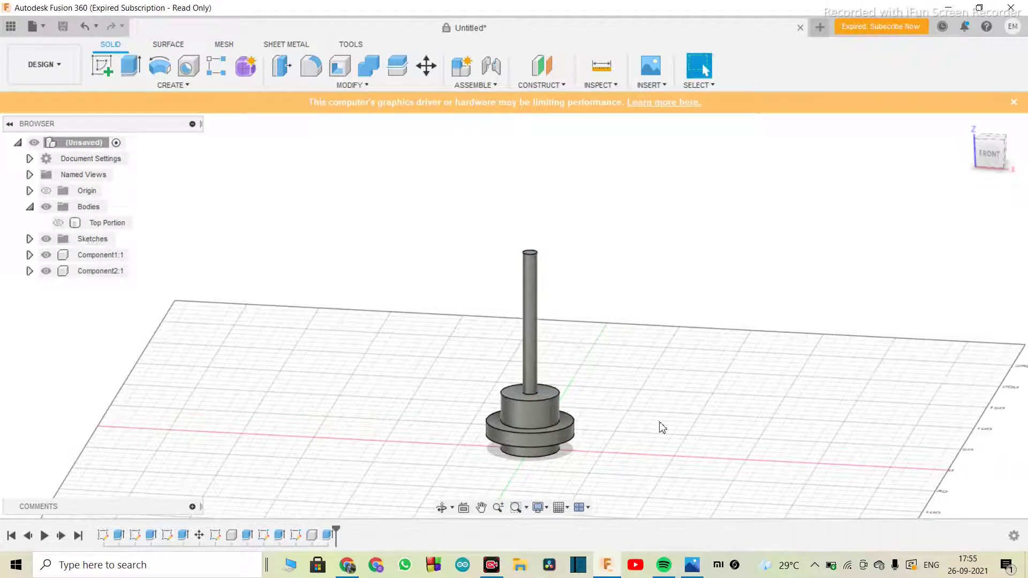
Sketch a 30 mm diameter circle centred on the top face of the rod
{"action": "scroll", "coordinate": [553, 341], "scroll_direction": "up", "scroll_amount": 5}
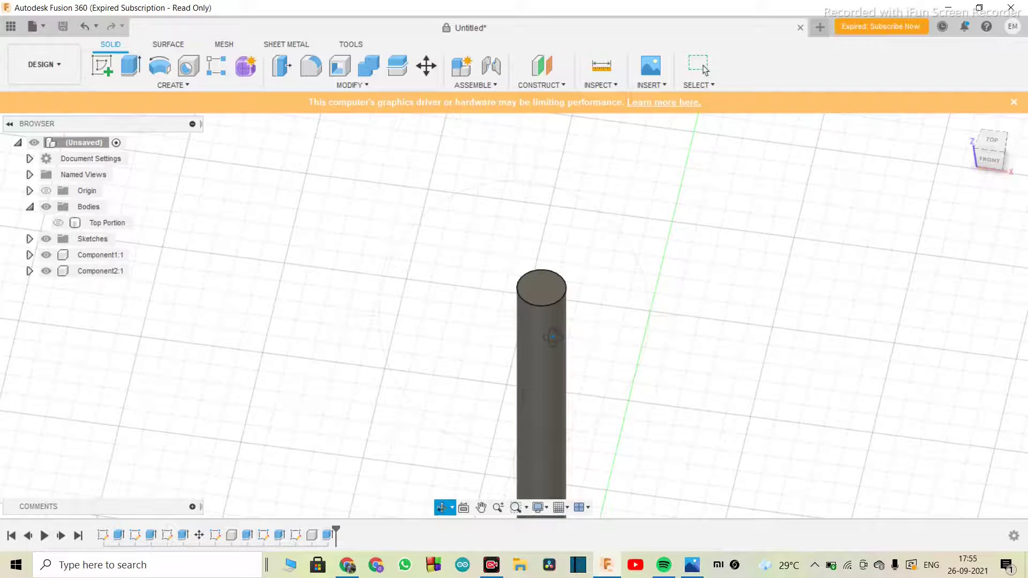
{"action": "left_click", "coordinate": [544, 297]}
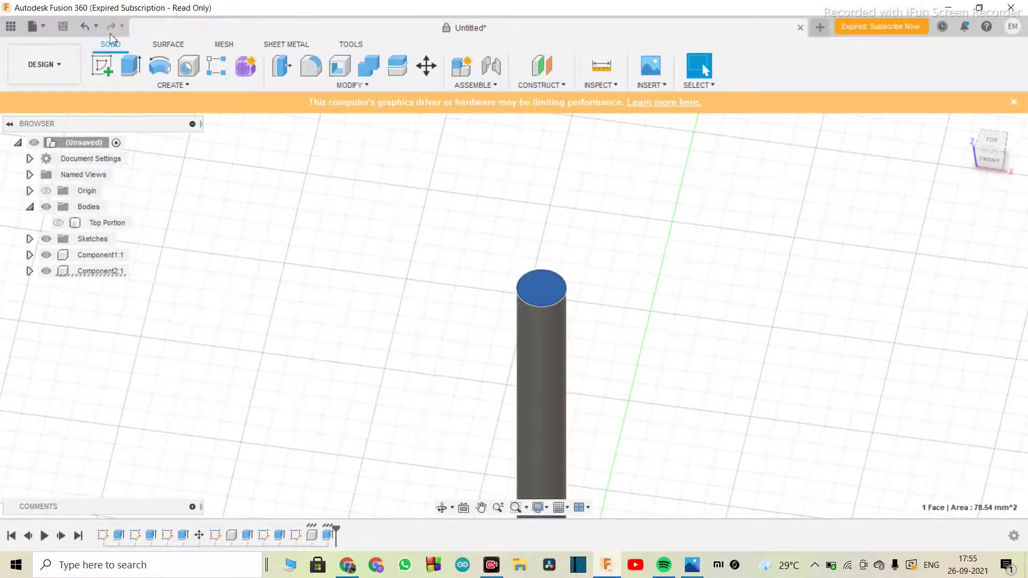
{"action": "left_click", "coordinate": [101, 67]}
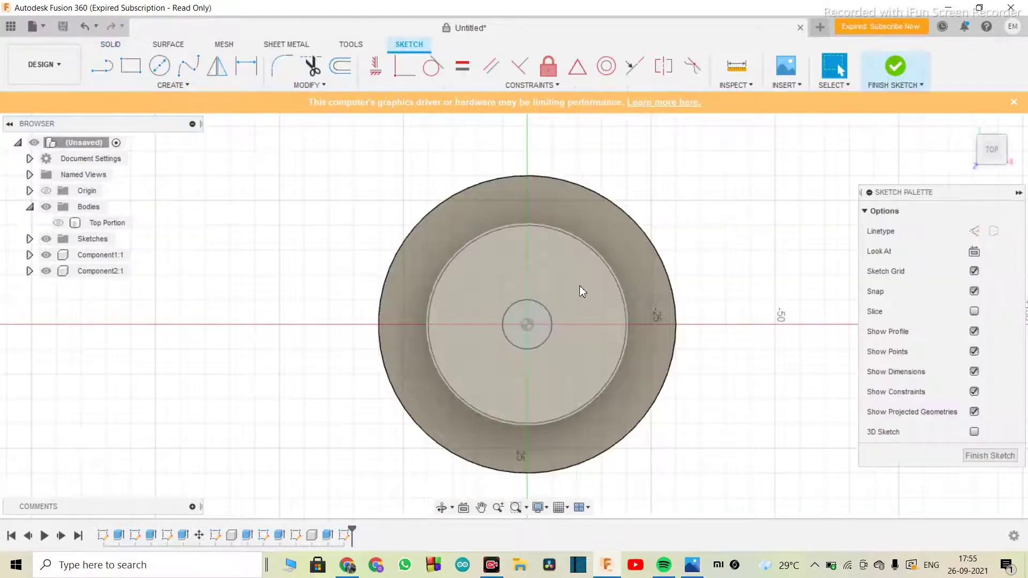
{"action": "key", "text": "c"}
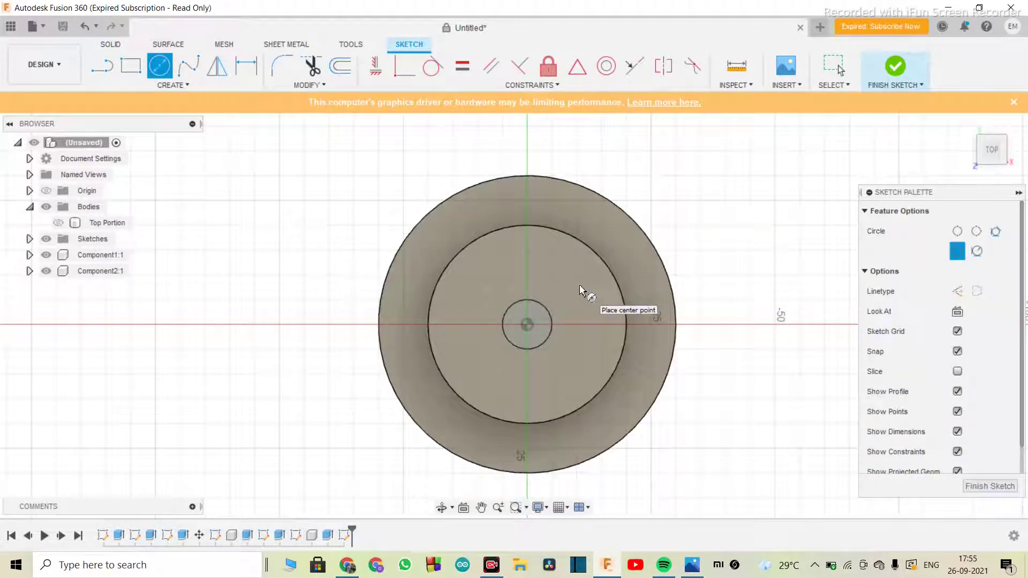
{"action": "left_click", "coordinate": [526, 324]}
{"action": "type", "text": "30"}
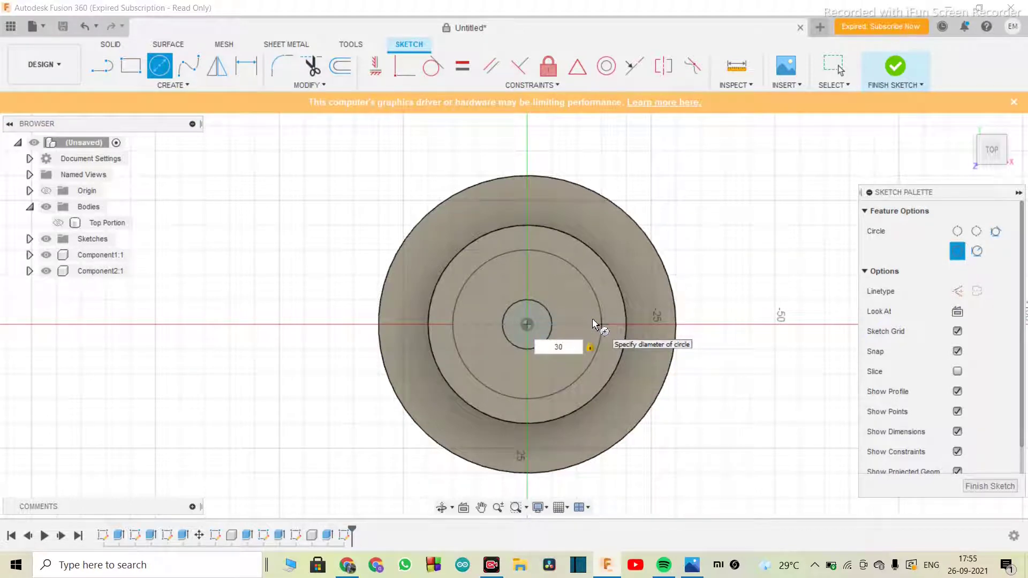
{"action": "key", "text": "Return"}
{"action": "key", "text": "Escape"}
{"action": "left_click", "coordinate": [990, 453]}
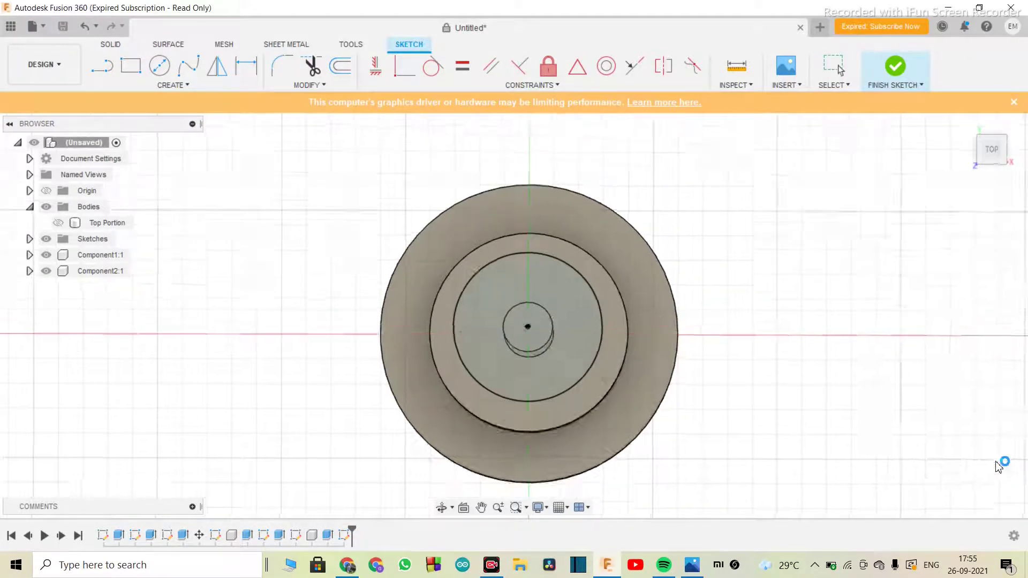
Extrude the 30 mm circle 20 mm upward, joined to the rod, to form the piston head
{"action": "left_click", "coordinate": [591, 275]}
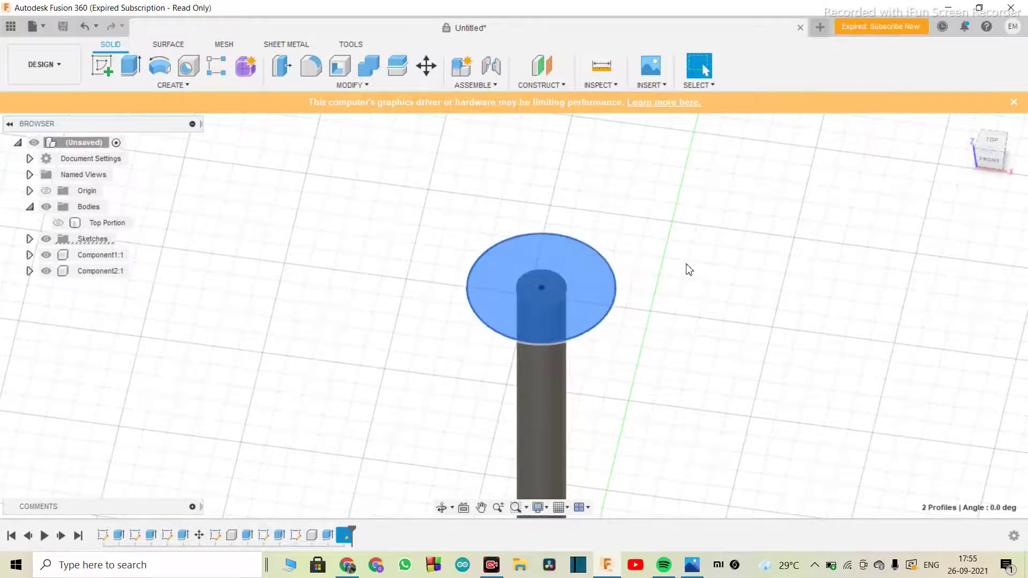
{"action": "scroll", "coordinate": [688, 269], "scroll_direction": "down", "scroll_amount": 3}
{"action": "key", "text": "e"}
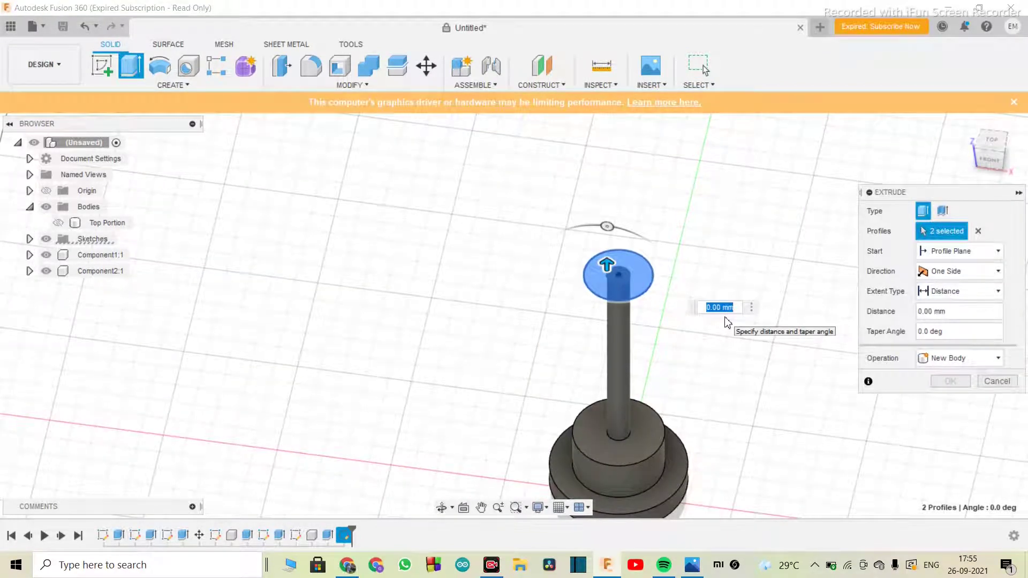
{"action": "type", "text": "20"}
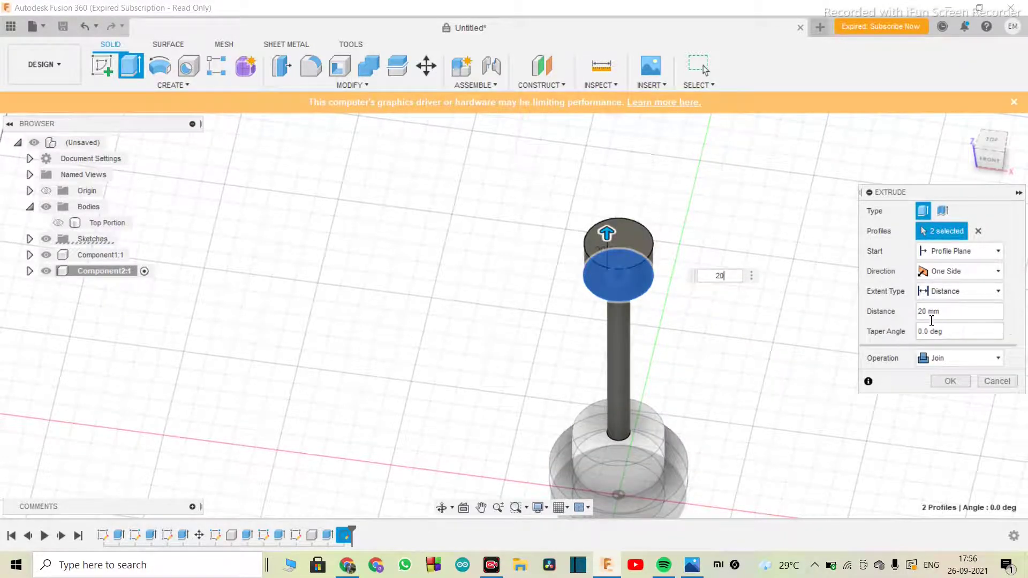
{"action": "left_click", "coordinate": [930, 359]}
{"action": "left_click", "coordinate": [932, 362]}
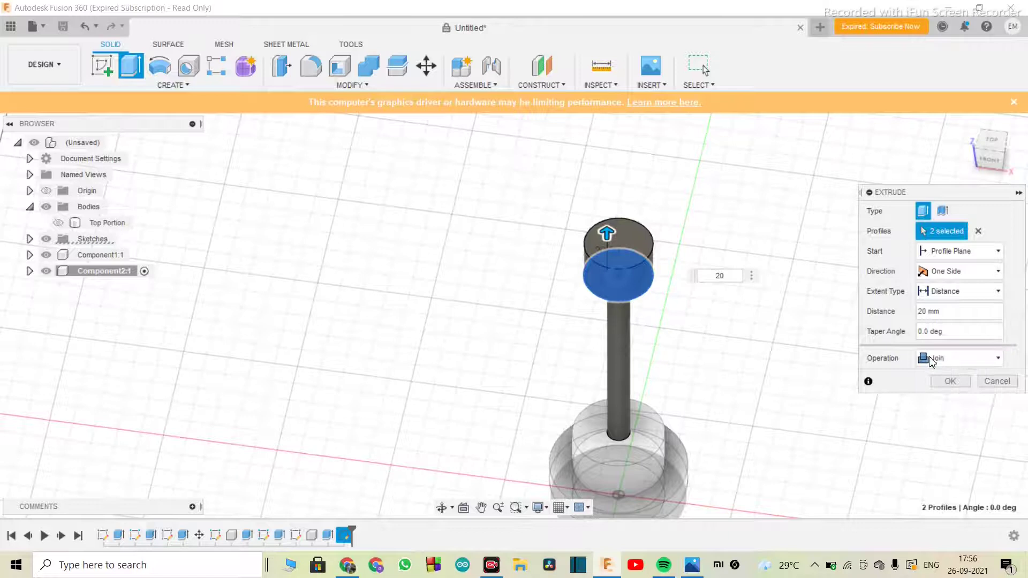
{"action": "left_click", "coordinate": [950, 382]}
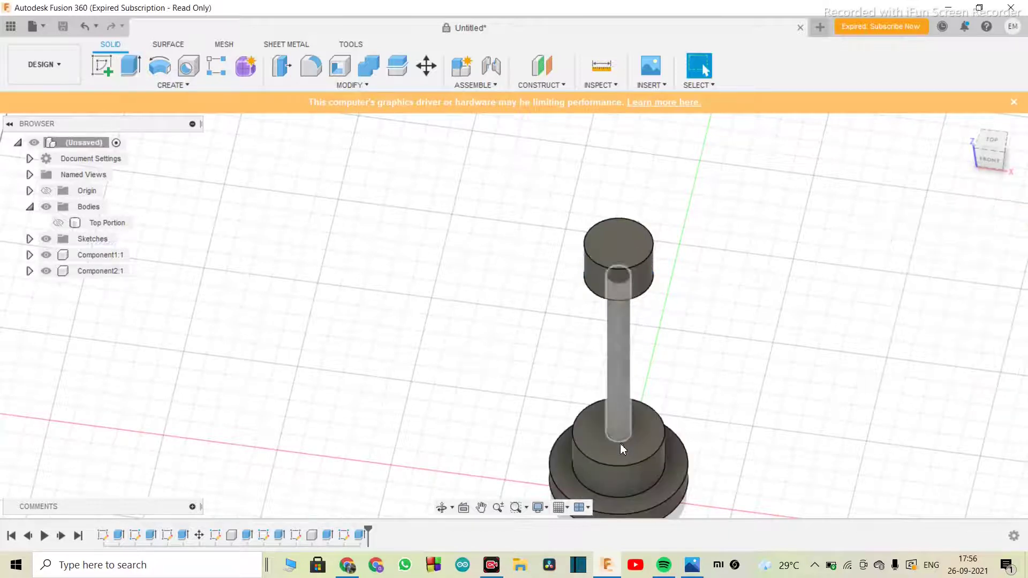
Show the hidden Top Portion body beside the piston rod assembly
{"action": "left_click", "coordinate": [442, 507]}
{"action": "left_click_drag", "start_coordinate": [582, 344], "coordinate": [578, 310]}
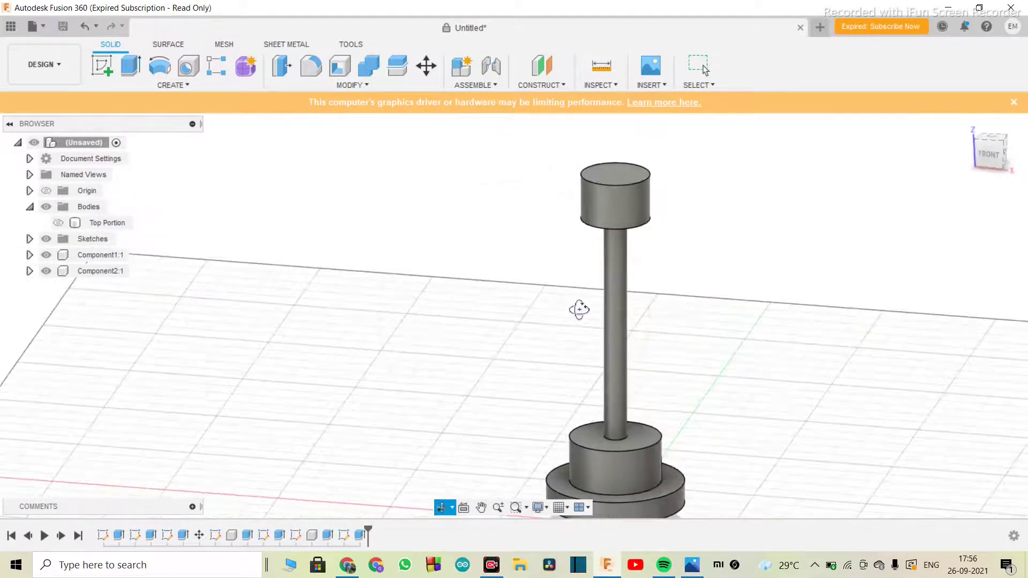
{"action": "scroll", "coordinate": [642, 312], "scroll_direction": "down", "scroll_amount": 4}
{"action": "scroll", "coordinate": [642, 312], "scroll_direction": "up", "scroll_amount": 2}
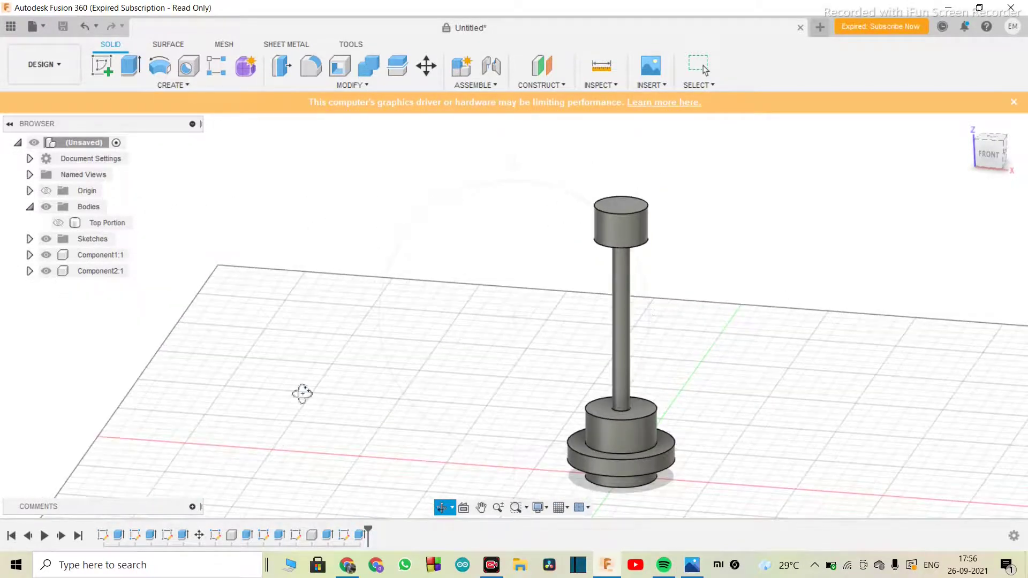
{"action": "key", "text": "Escape"}
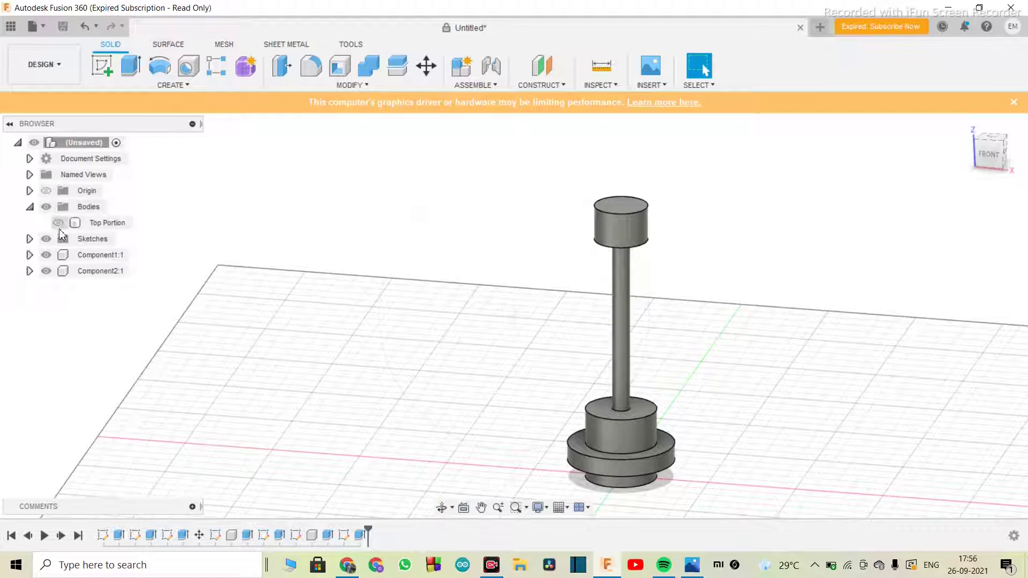
{"action": "left_click", "coordinate": [58, 223]}
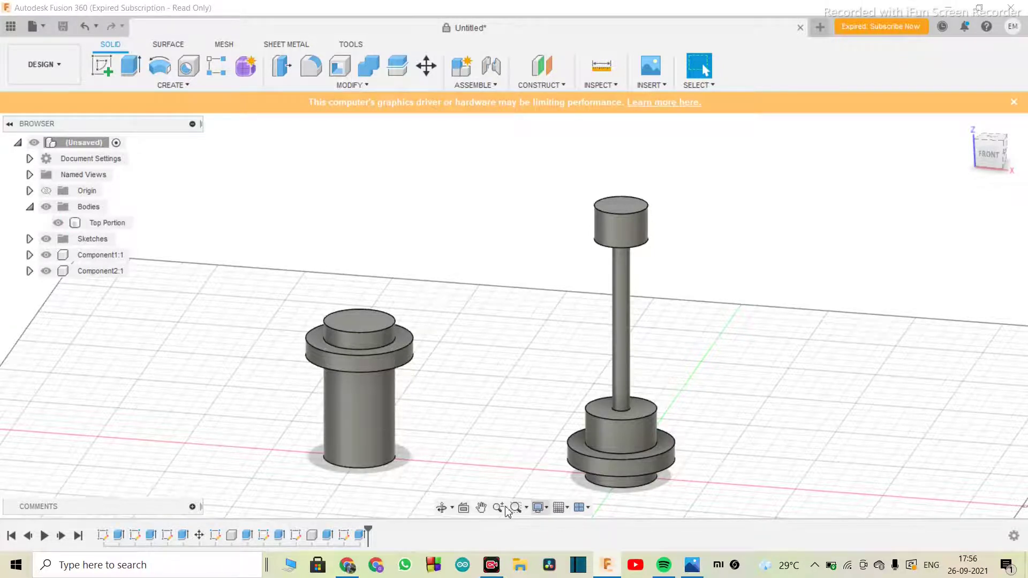
{"action": "left_click", "coordinate": [440, 506]}
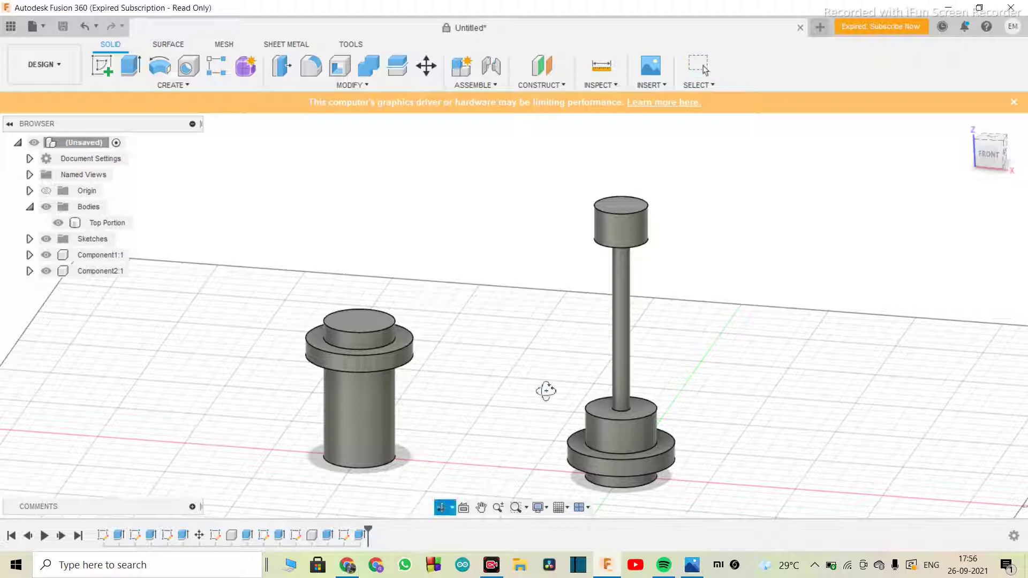
{"action": "left_click_drag", "start_coordinate": [551, 391], "coordinate": [472, 384]}
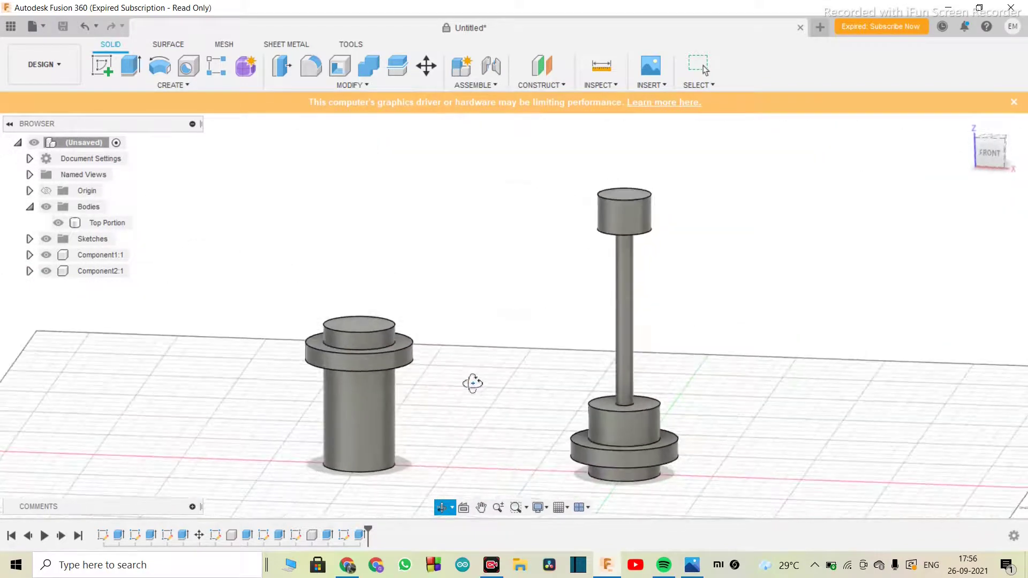
{"action": "key", "text": "Escape"}
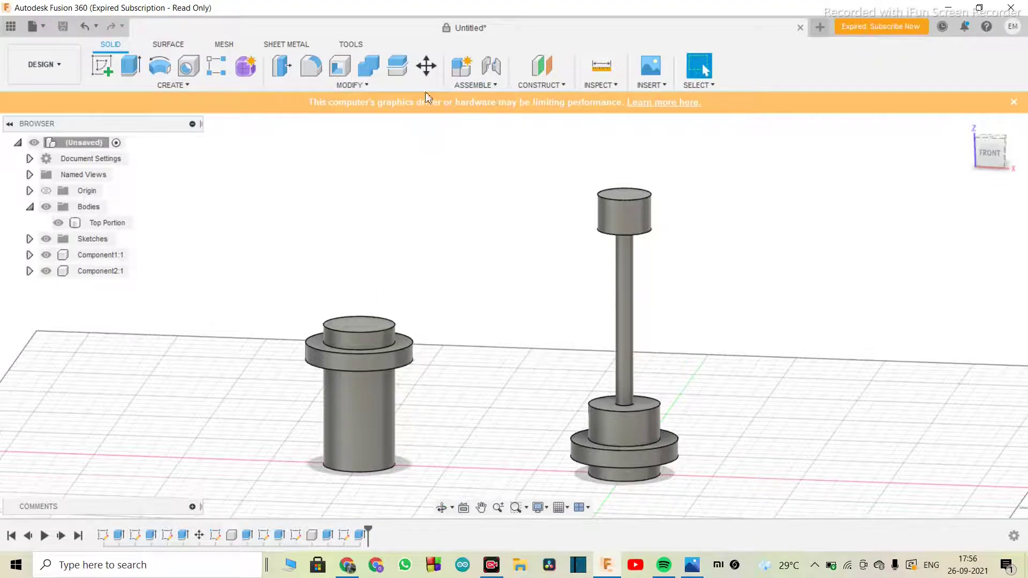
Try to move the Top Portion body up 180 mm, 150 mm along X, and back down 30 mm over the piston head
{"action": "left_click", "coordinate": [426, 65]}
{"action": "left_click", "coordinate": [371, 348]}
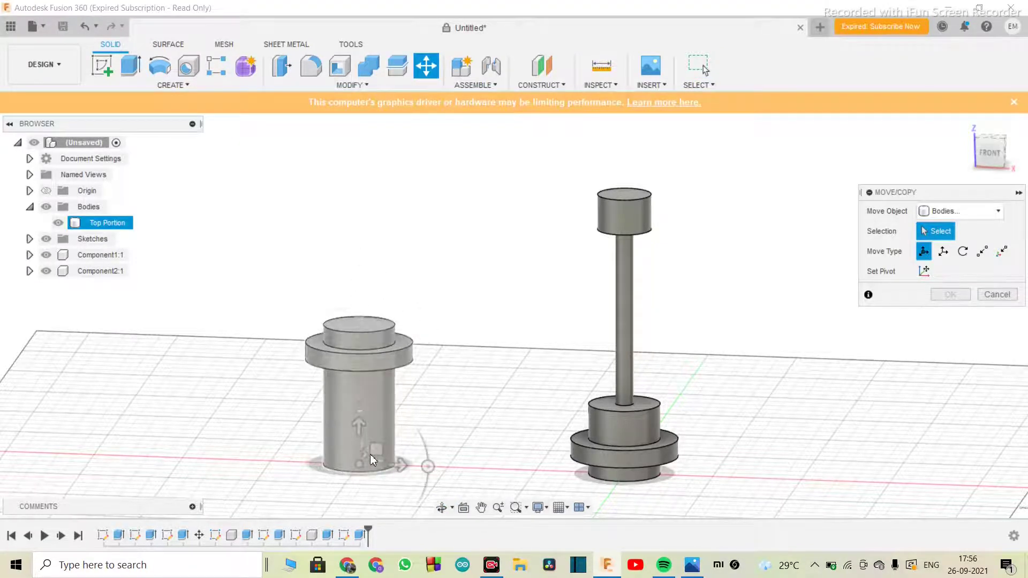
{"action": "left_click", "coordinate": [371, 456]}
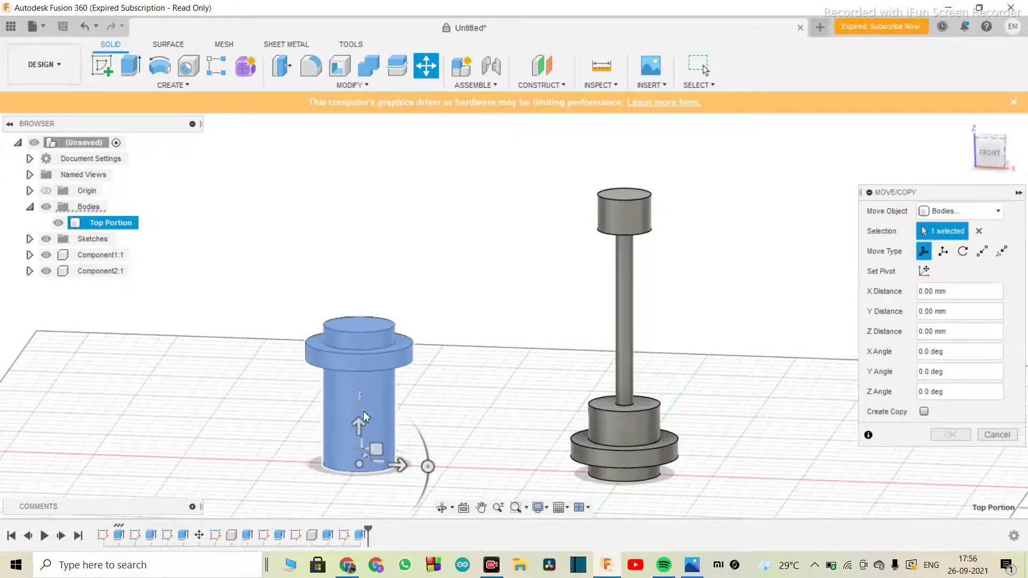
{"action": "left_click_drag", "start_coordinate": [357, 425], "coordinate": [384, 93]}
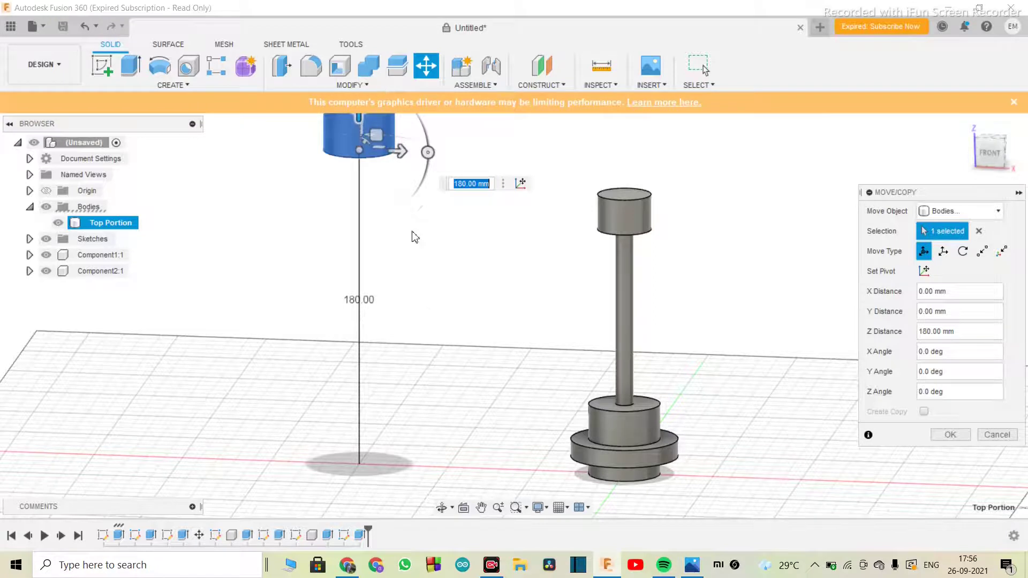
{"action": "scroll", "coordinate": [420, 294], "scroll_direction": "down", "scroll_amount": 3}
{"action": "scroll", "coordinate": [420, 294], "scroll_direction": "up", "scroll_amount": 4}
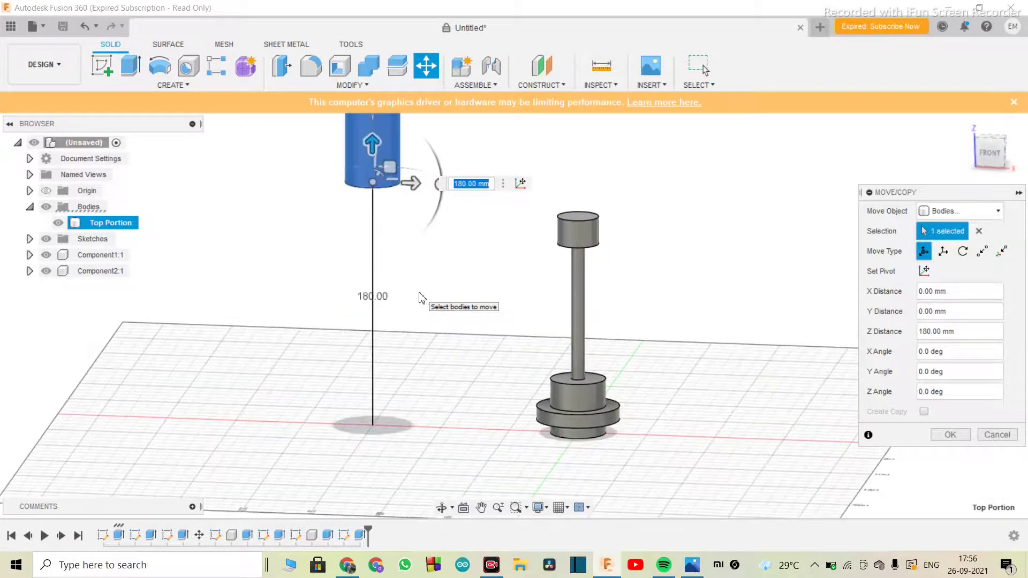
{"action": "scroll", "coordinate": [314, 436], "scroll_direction": "down", "scroll_amount": 2}
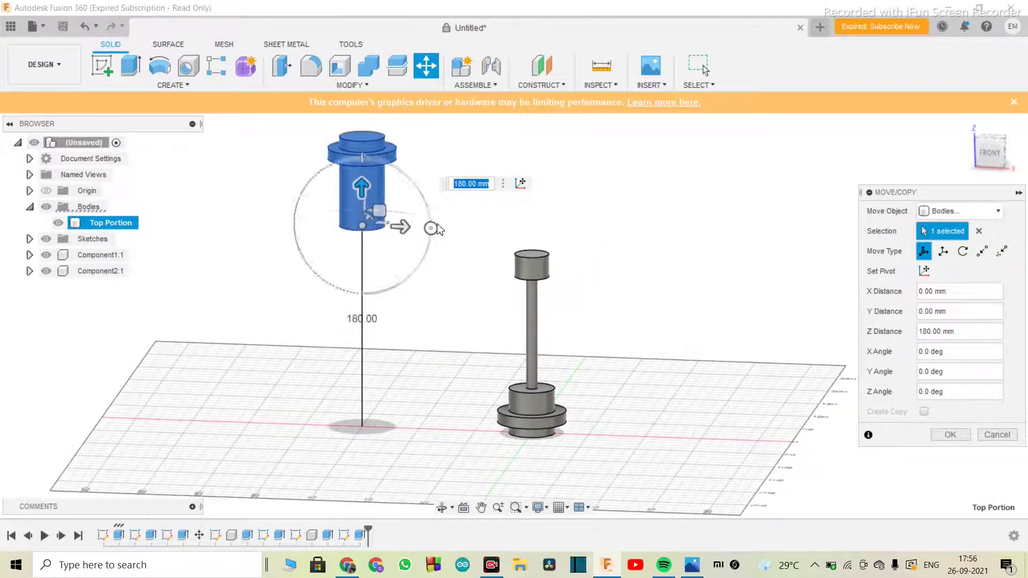
{"action": "left_click_drag", "start_coordinate": [405, 230], "coordinate": [574, 245]}
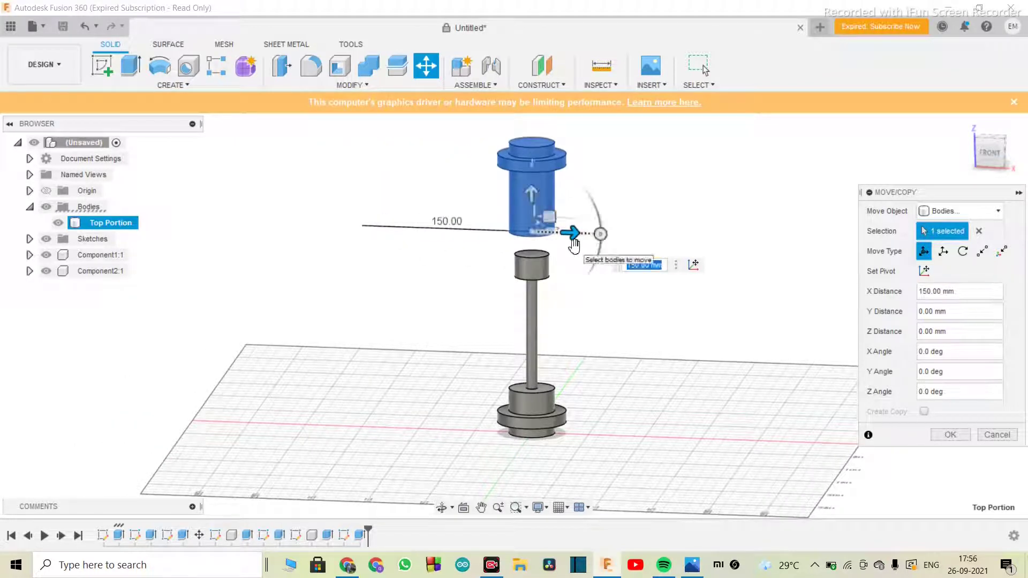
{"action": "left_click_drag", "start_coordinate": [531, 199], "coordinate": [535, 225]}
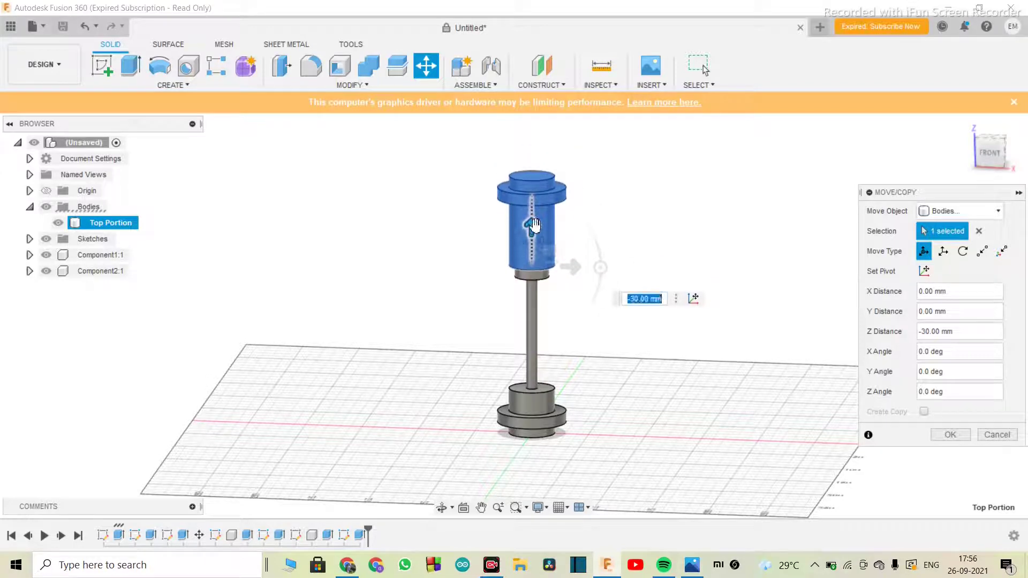
Hide the layout grid and inspect from below how the Top Portion's bore fits over the piston head
{"action": "left_click", "coordinate": [442, 508]}
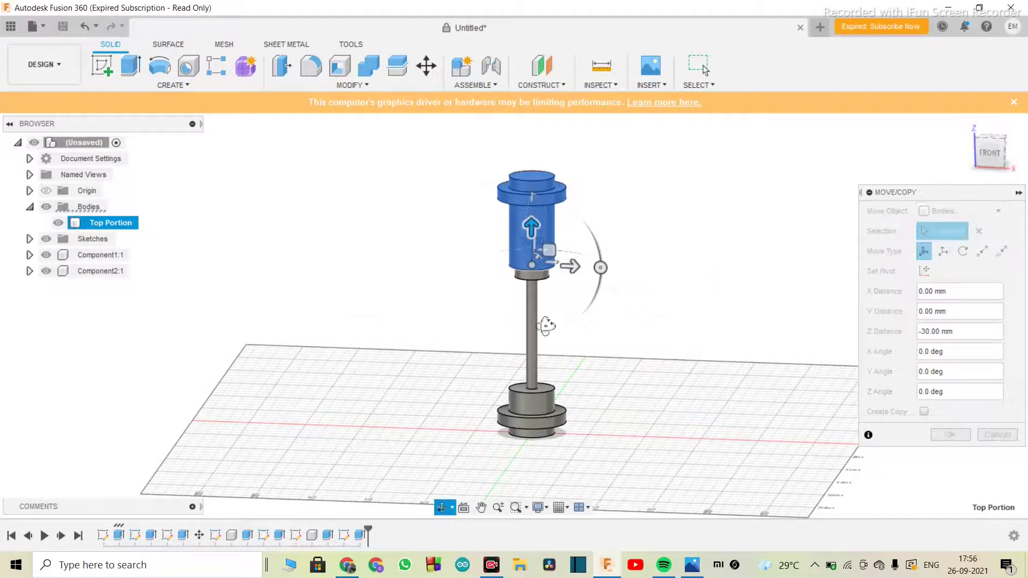
{"action": "left_click_drag", "start_coordinate": [581, 290], "coordinate": [530, 328]}
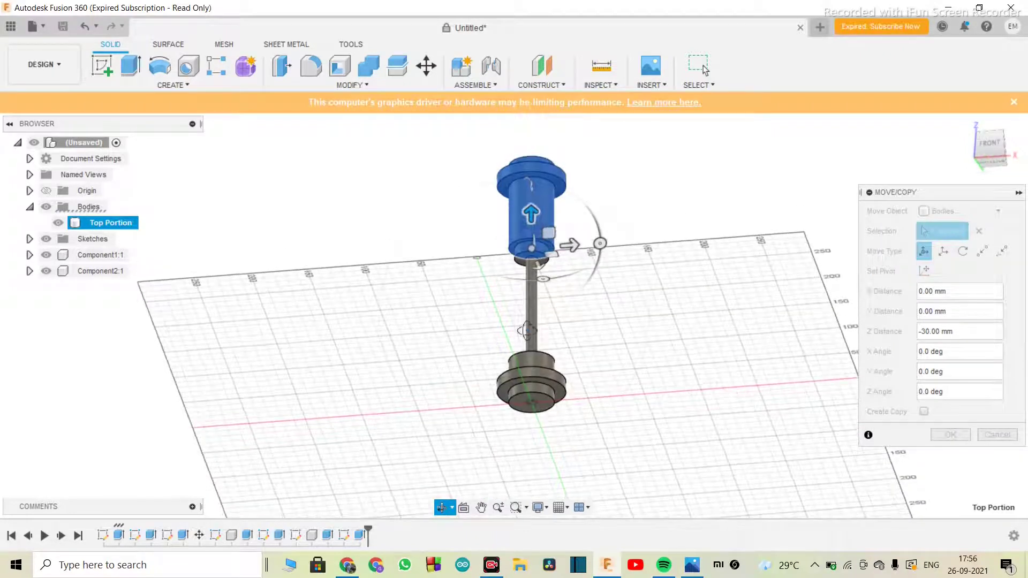
{"action": "scroll", "coordinate": [527, 330], "scroll_direction": "down", "scroll_amount": 3}
{"action": "left_click", "coordinate": [566, 511]}
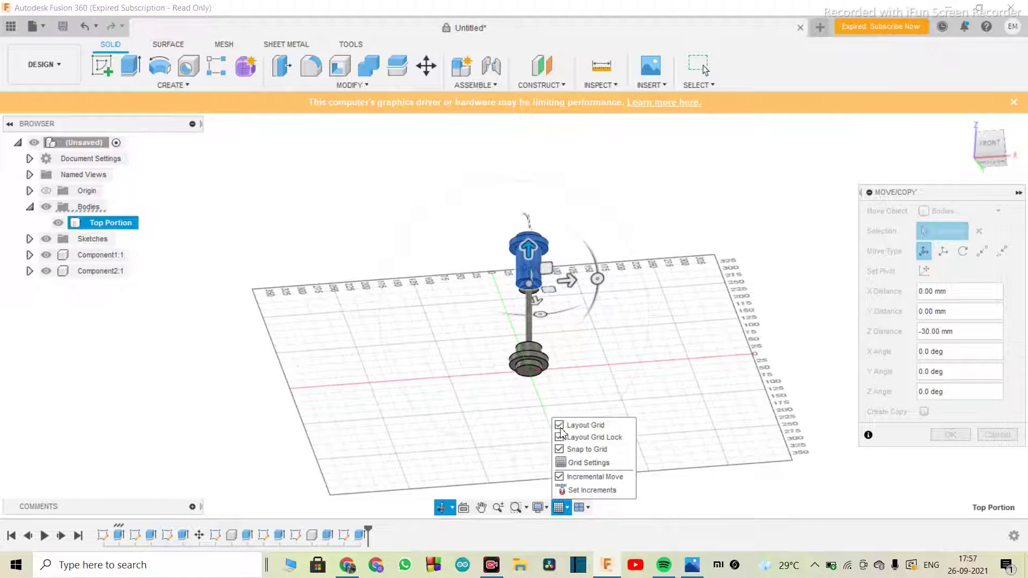
{"action": "left_click", "coordinate": [559, 426]}
{"action": "scroll", "coordinate": [544, 276], "scroll_direction": "down", "scroll_amount": 1}
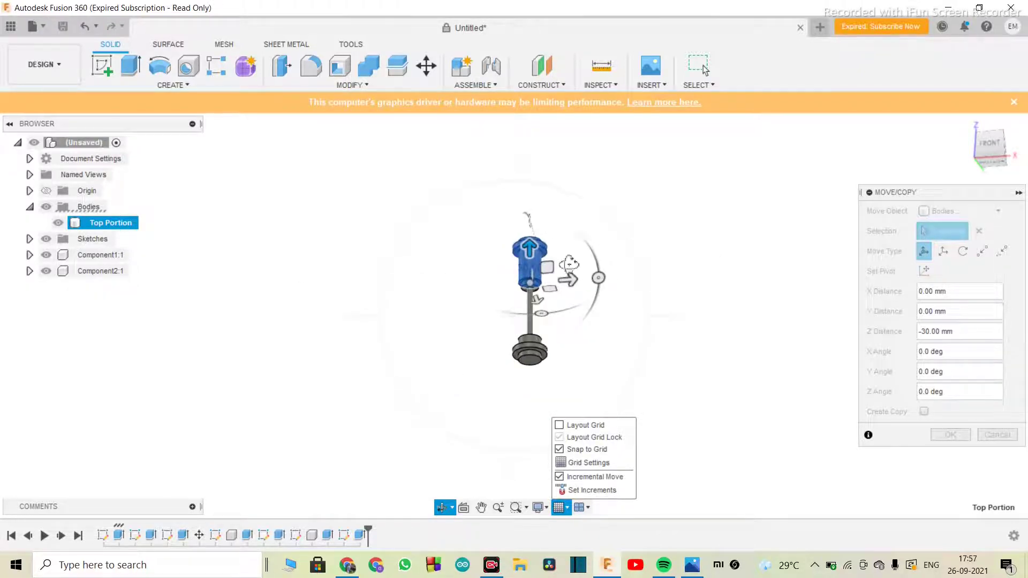
{"action": "scroll", "coordinate": [567, 265], "scroll_direction": "up", "scroll_amount": 5}
{"action": "scroll", "coordinate": [495, 324], "scroll_direction": "up", "scroll_amount": 3}
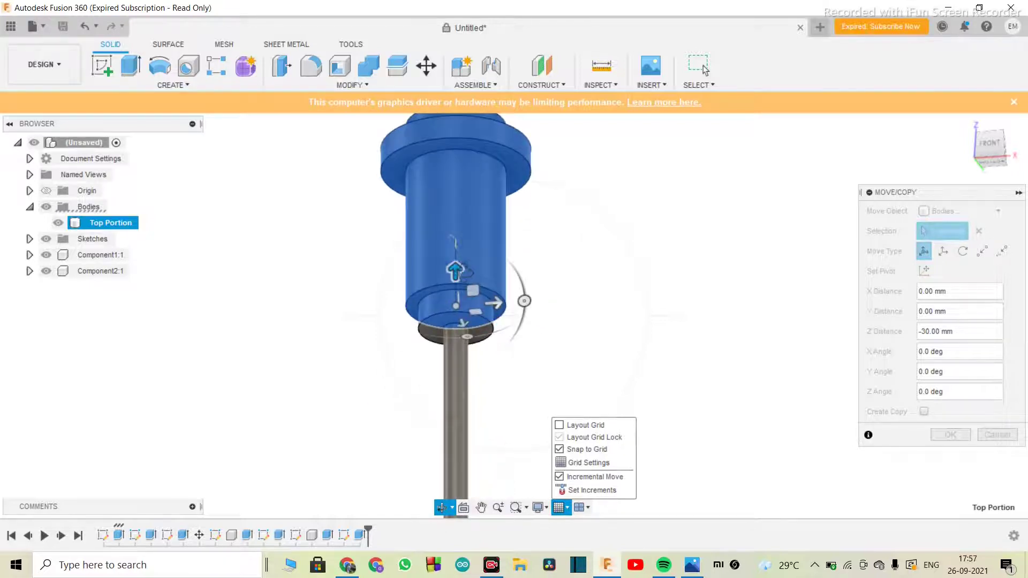
{"action": "scroll", "coordinate": [462, 272], "scroll_direction": "down", "scroll_amount": 3}
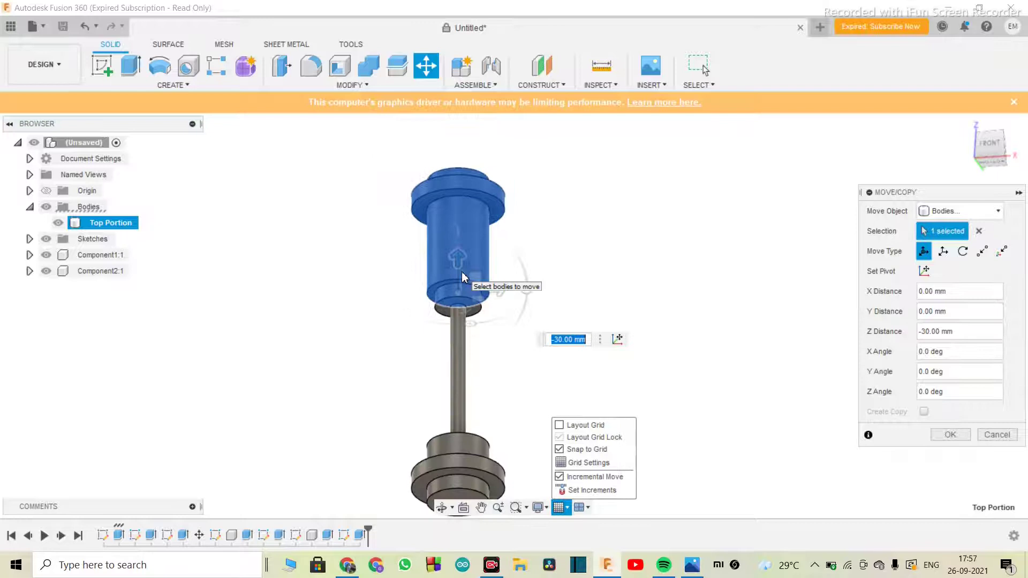
{"action": "scroll", "coordinate": [461, 271], "scroll_direction": "down", "scroll_amount": 2}
Cancel the Top Portion's trial move and turn the layout grid back on
{"action": "left_click_drag", "start_coordinate": [458, 265], "coordinate": [441, 215]}
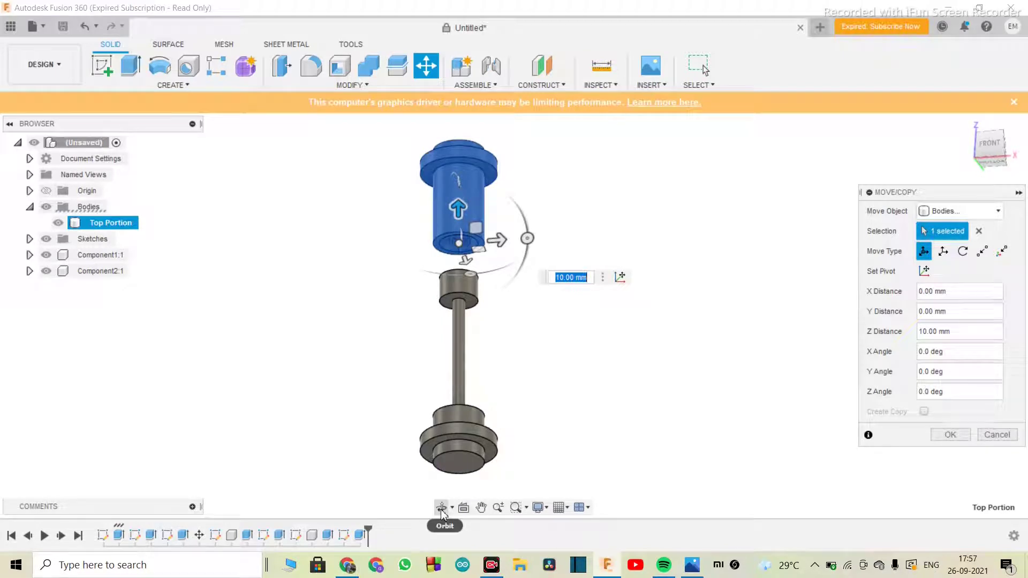
{"action": "key", "text": "Escape"}
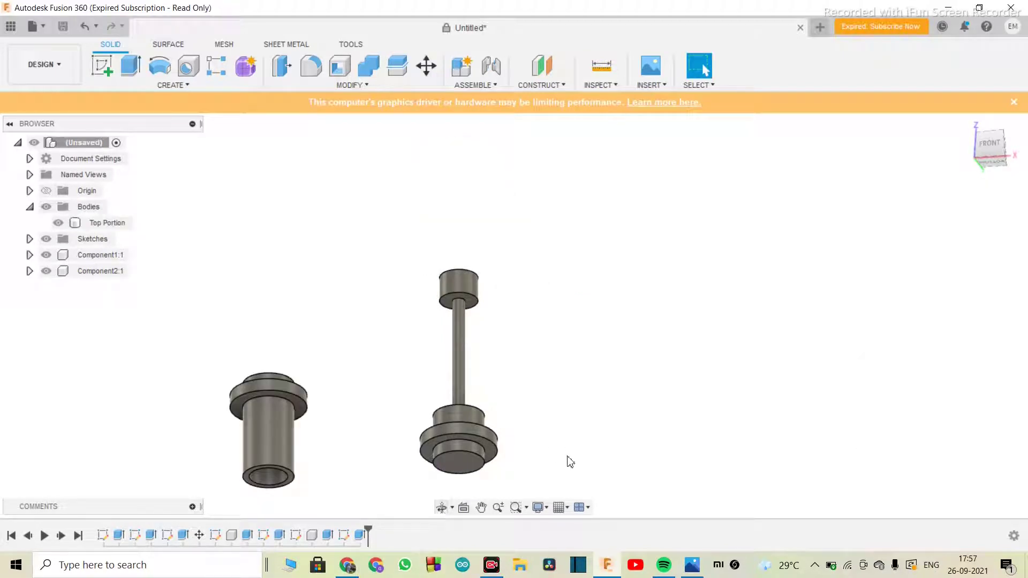
{"action": "left_click", "coordinate": [559, 507]}
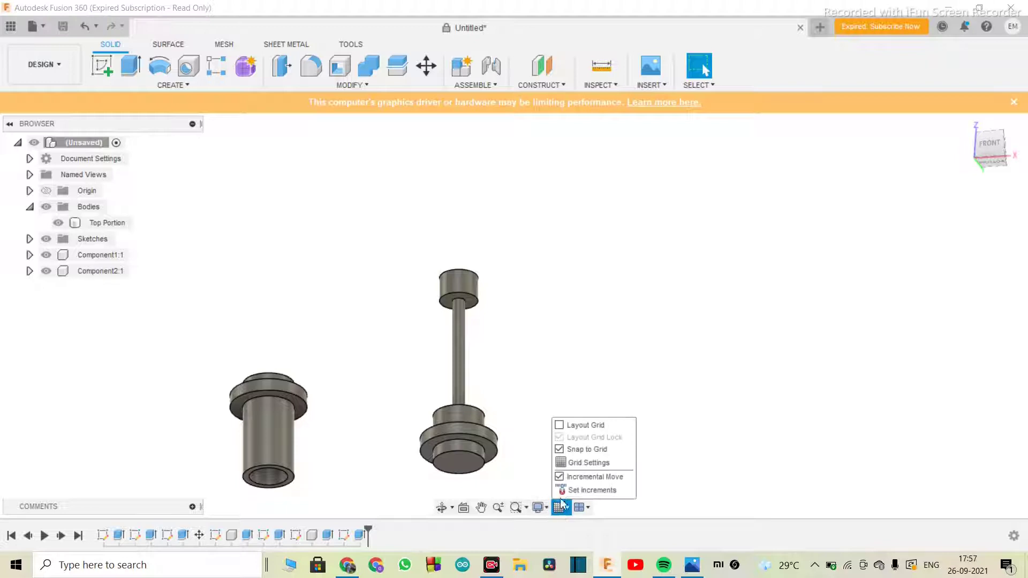
{"action": "left_click", "coordinate": [560, 425]}
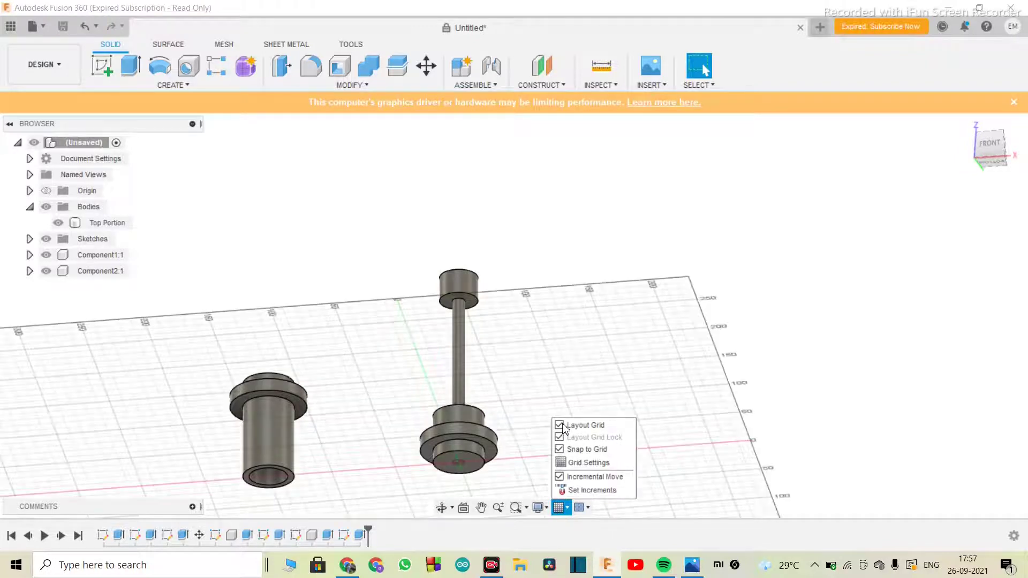
View both parts from above and compare them with the shock absorber reference image
{"action": "left_click", "coordinate": [441, 508]}
{"action": "middle_click_drag", "start_coordinate": [453, 436], "coordinate": [459, 484], "text": "shift"}
{"action": "scroll", "coordinate": [454, 405], "scroll_direction": "up", "scroll_amount": 5}
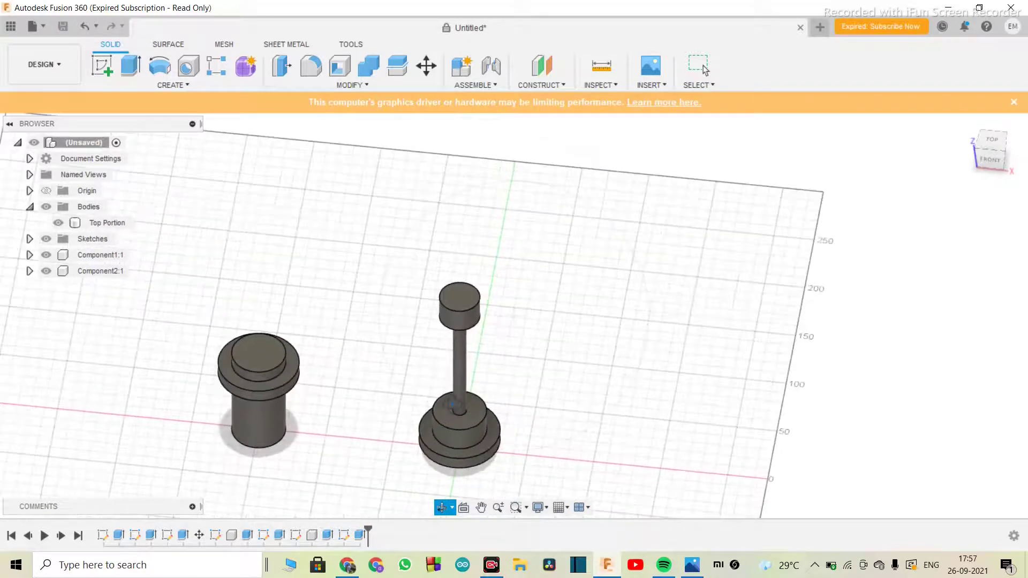
{"action": "scroll", "coordinate": [454, 405], "scroll_direction": "down", "scroll_amount": 2}
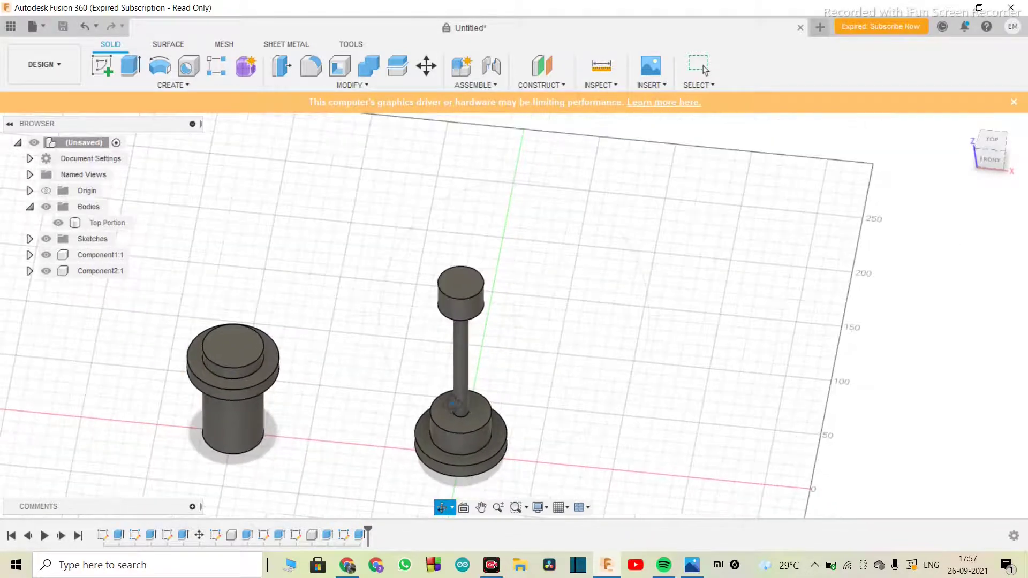
{"action": "key", "text": "Escape"}
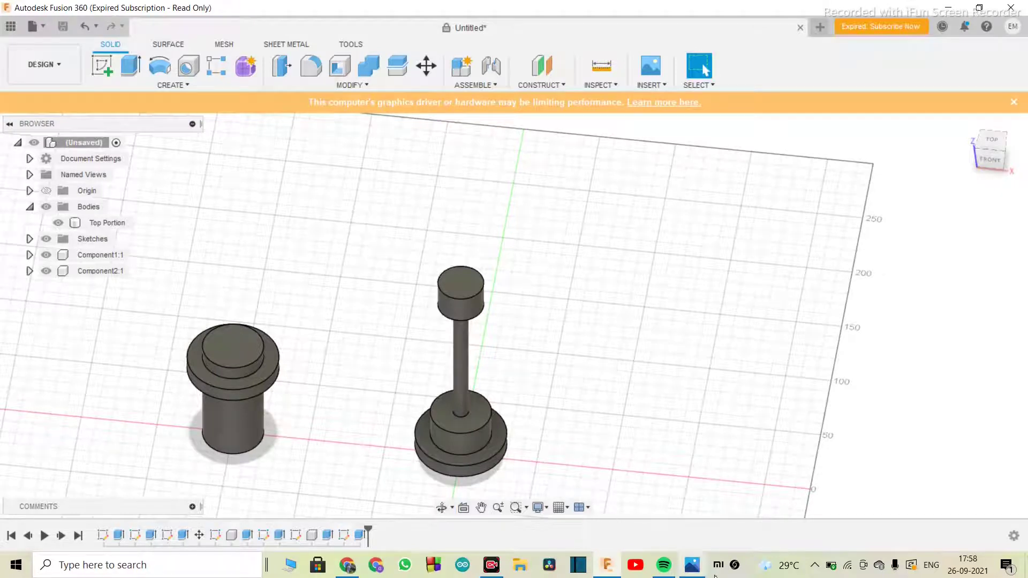
{"action": "left_click", "coordinate": [696, 569]}
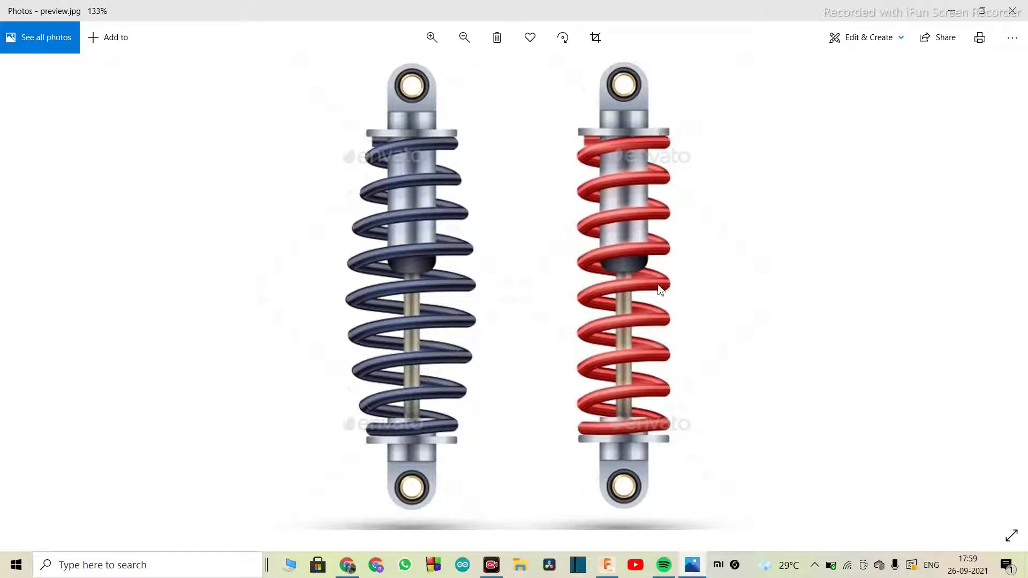
{"action": "left_click", "coordinate": [607, 566]}
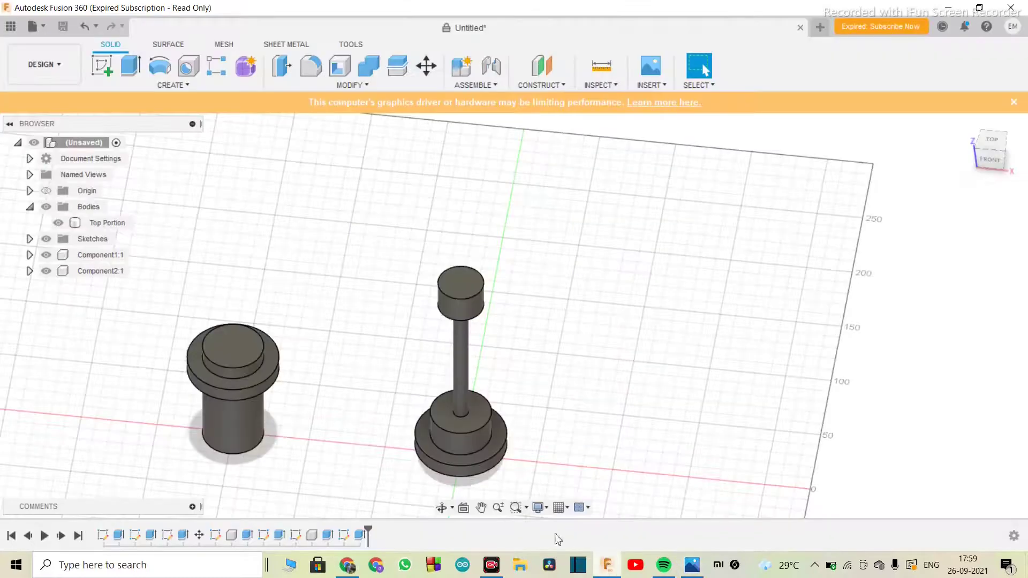
Move the collared lower body and the piston rod body together 150 mm along X
{"action": "key", "text": "m"}
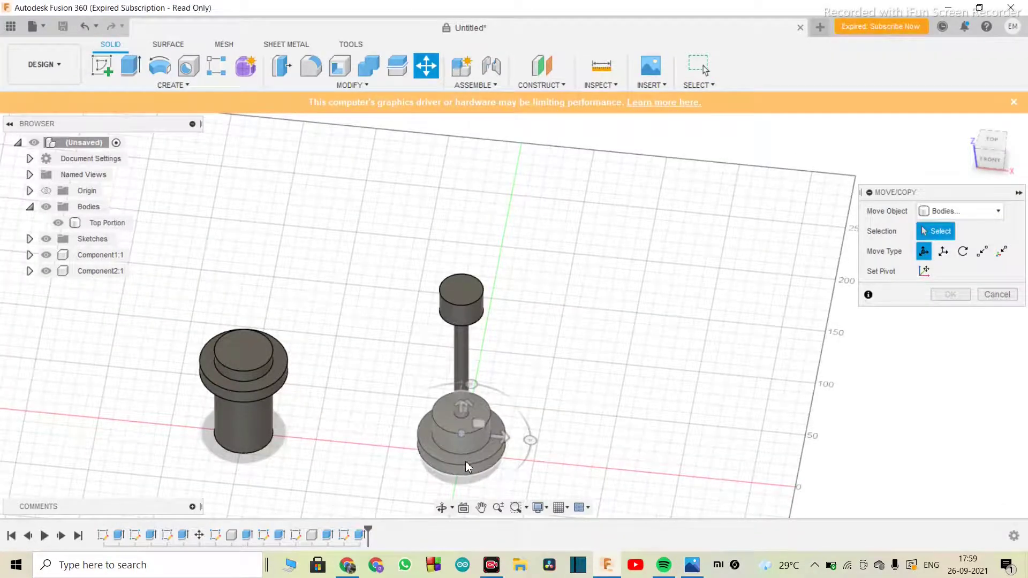
{"action": "left_click", "coordinate": [465, 463]}
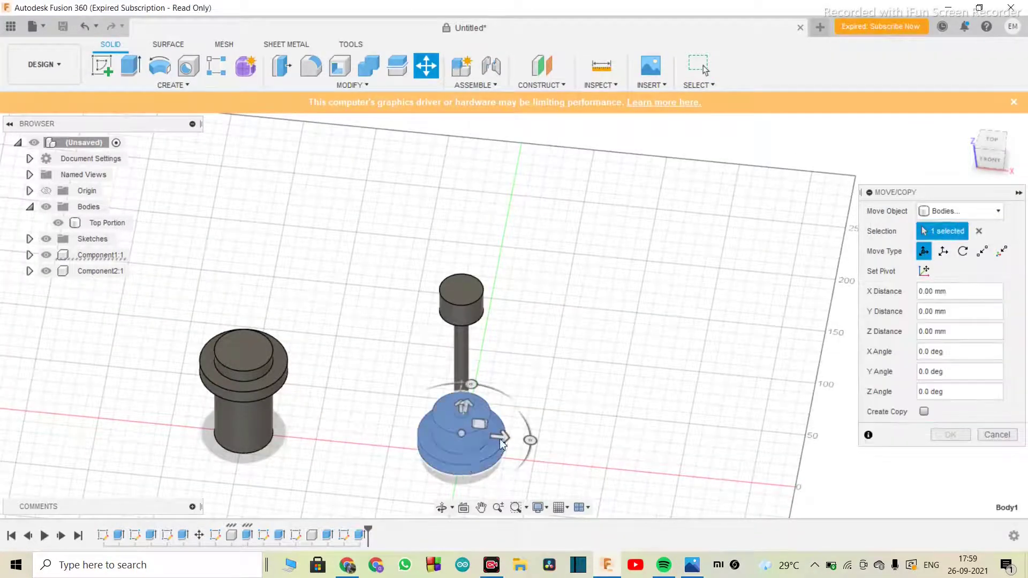
{"action": "left_click", "coordinate": [464, 301]}
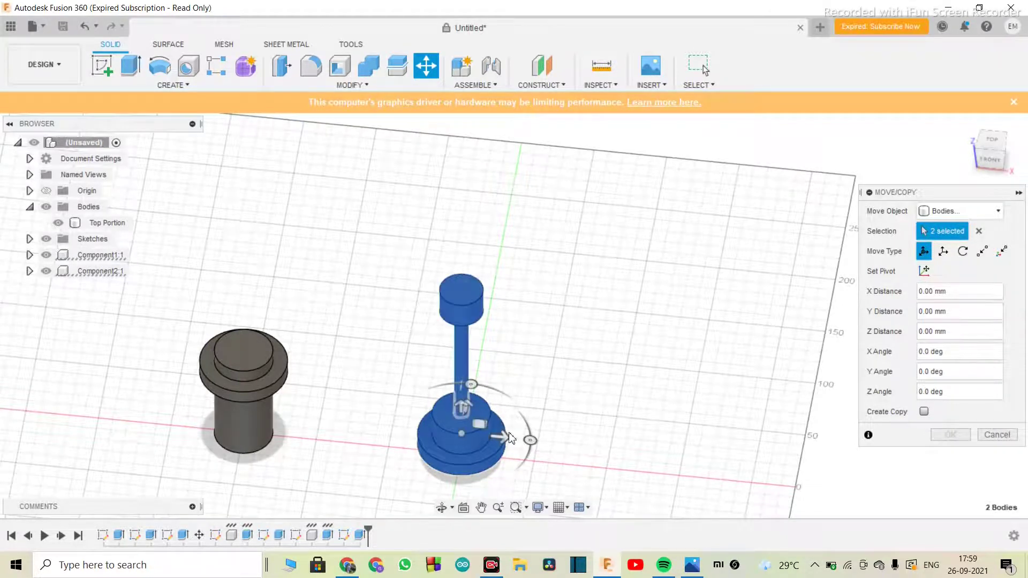
{"action": "left_click_drag", "start_coordinate": [563, 453], "coordinate": [724, 474]}
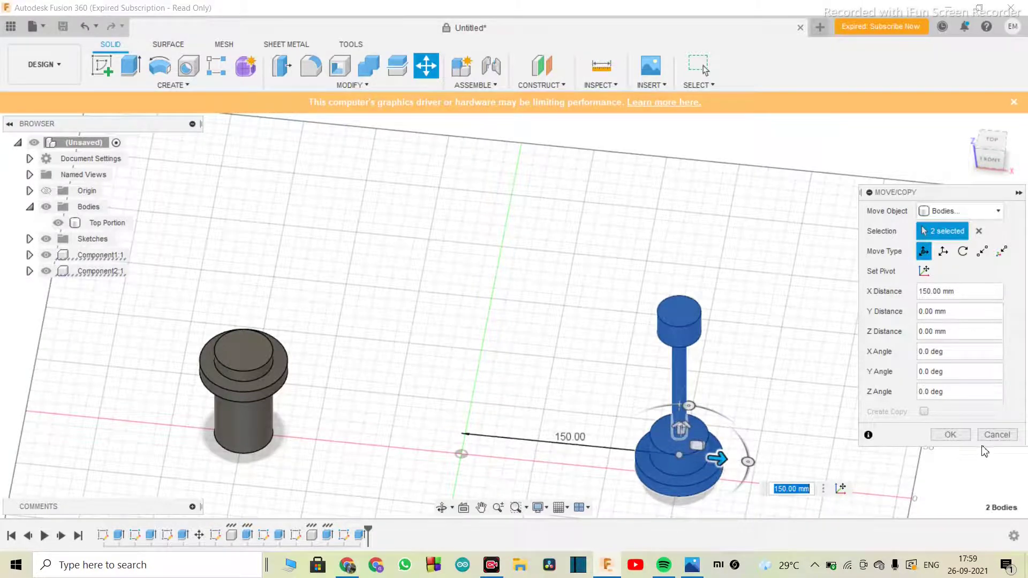
{"action": "key", "text": "Return"}
Switch to Photos and examine the dark rounded cap between the cylinder and the rod in the shock absorber reference image
{"action": "scroll", "coordinate": [507, 418], "scroll_direction": "up", "scroll_amount": 5}
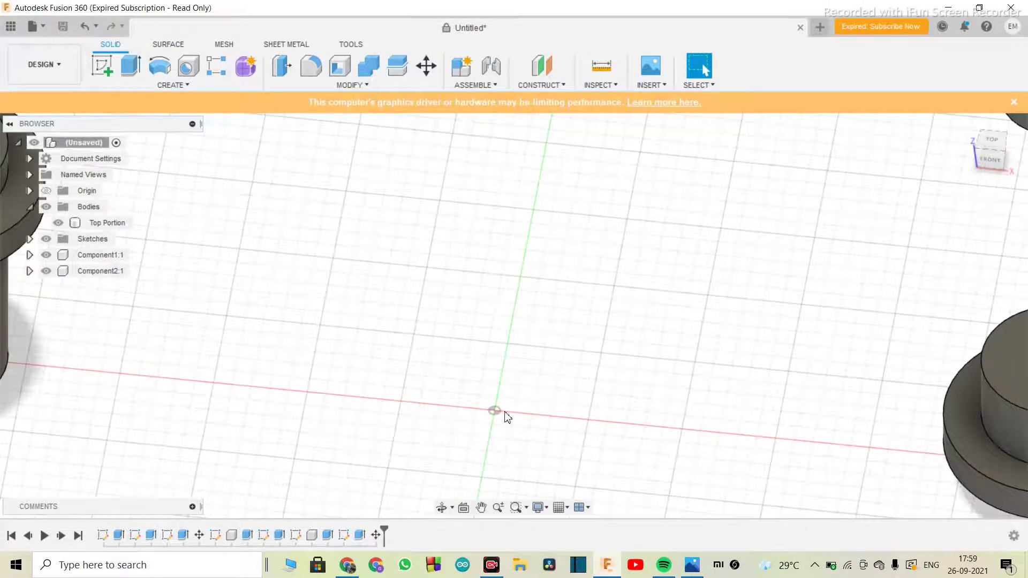
{"action": "left_click", "coordinate": [693, 566]}
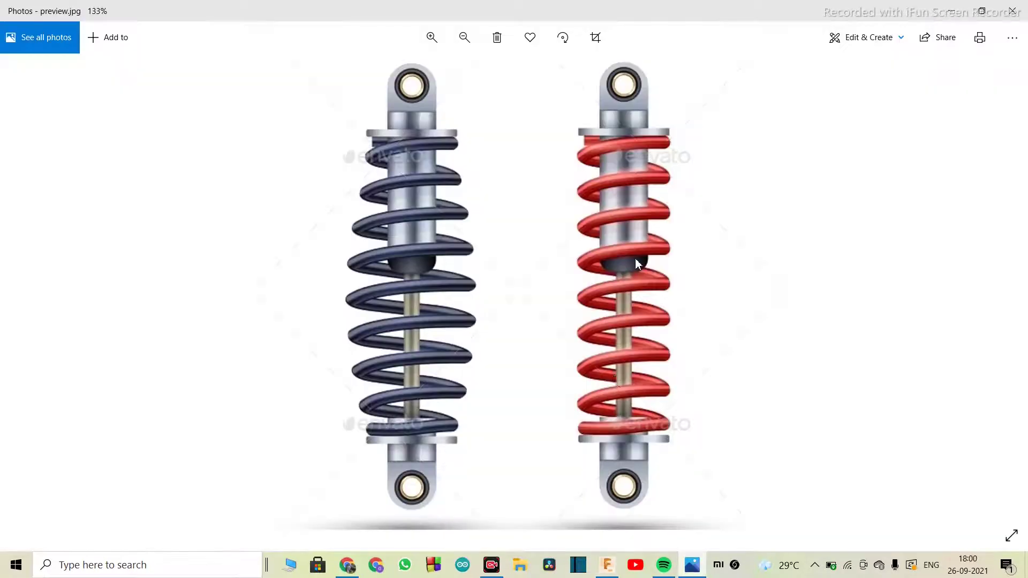
{"action": "scroll", "coordinate": [635, 259], "scroll_direction": "up", "scroll_amount": 4, "text": "ctrl"}
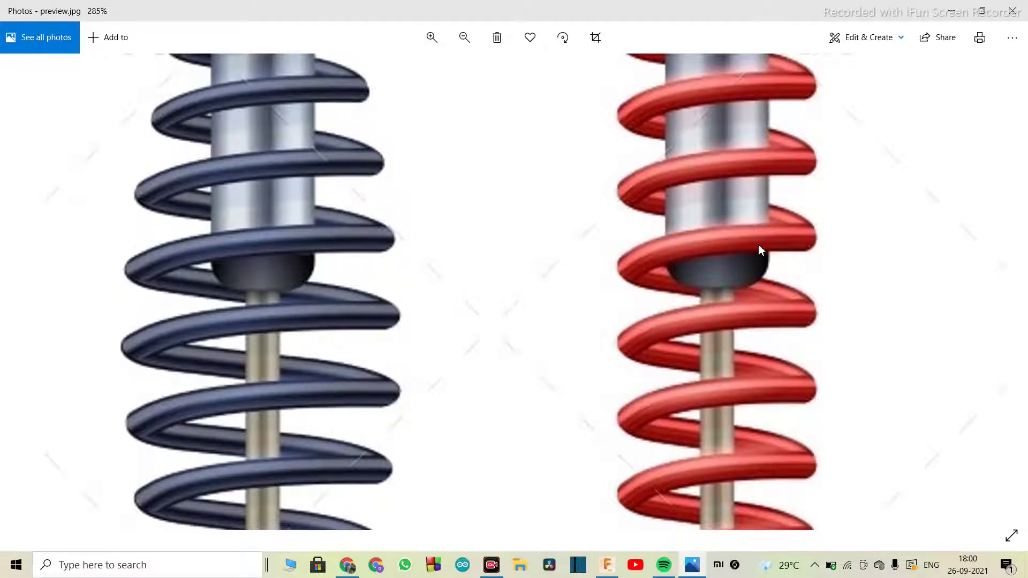
{"action": "scroll", "coordinate": [758, 244], "scroll_direction": "up", "scroll_amount": 2, "text": "ctrl"}
{"action": "scroll", "coordinate": [758, 244], "scroll_direction": "down", "scroll_amount": 3, "text": "ctrl"}
{"action": "scroll", "coordinate": [759, 250], "scroll_direction": "down", "scroll_amount": 3, "text": "ctrl"}
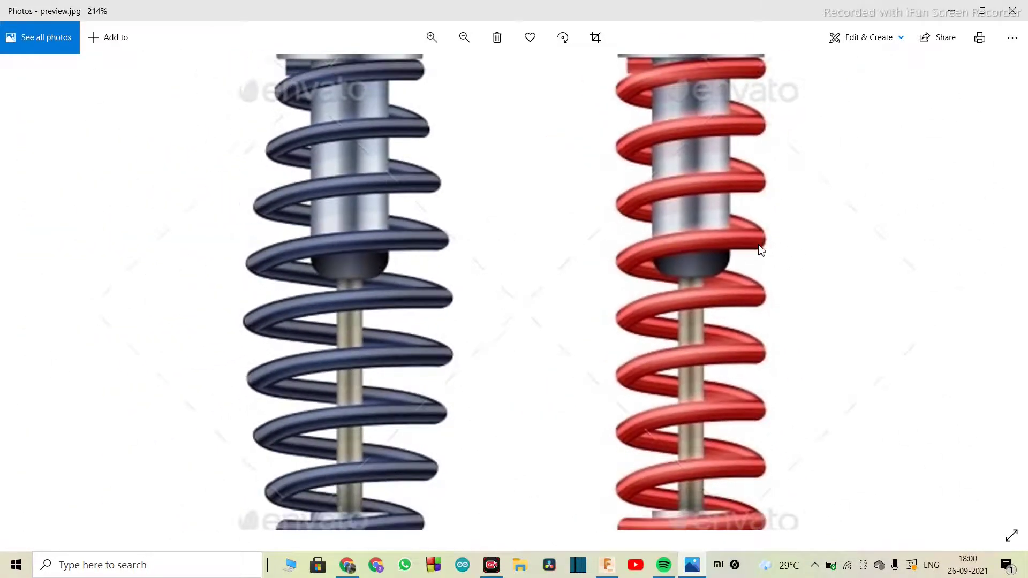
{"action": "scroll", "coordinate": [762, 250], "scroll_direction": "down", "scroll_amount": 1, "text": "ctrl"}
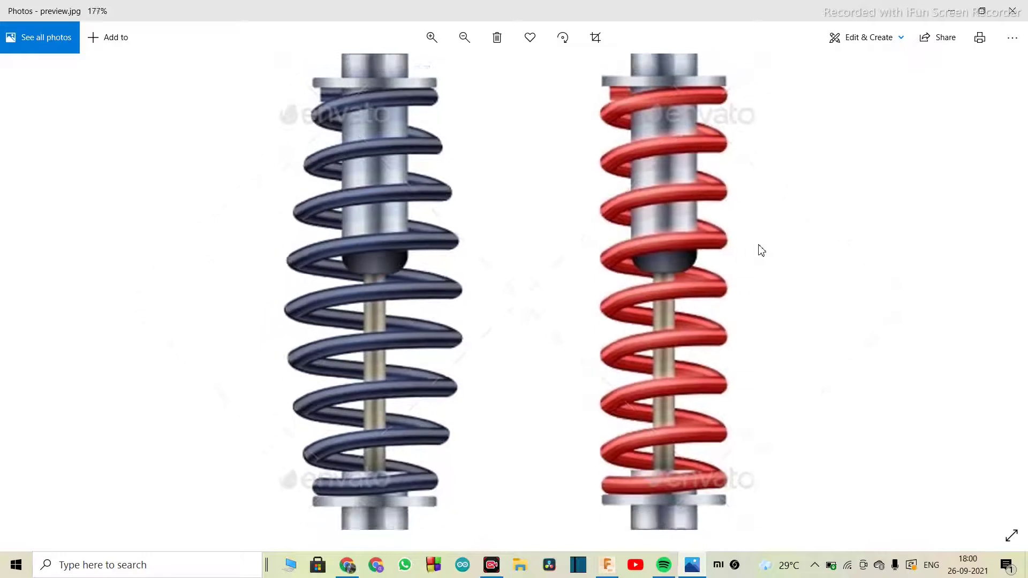
{"action": "scroll", "coordinate": [761, 251], "scroll_direction": "up", "scroll_amount": 4, "text": "ctrl"}
{"action": "scroll", "coordinate": [761, 251], "scroll_direction": "down", "scroll_amount": 2, "text": "ctrl"}
{"action": "scroll", "coordinate": [761, 250], "scroll_direction": "down", "scroll_amount": 5, "text": "ctrl"}
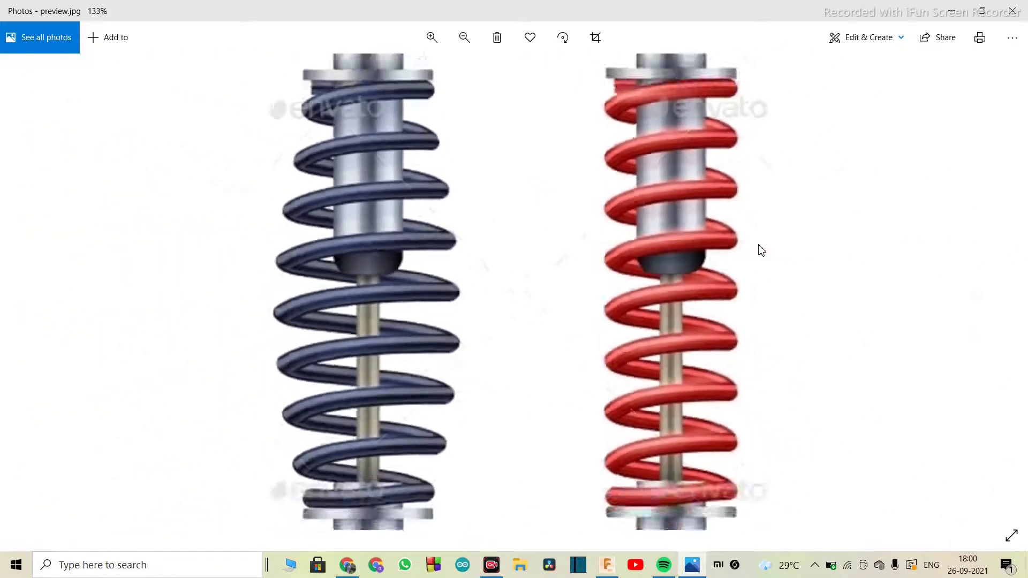
{"action": "scroll", "coordinate": [762, 250], "scroll_direction": "up", "scroll_amount": 3, "text": "ctrl"}
{"action": "scroll", "coordinate": [761, 251], "scroll_direction": "up", "scroll_amount": 1, "text": "ctrl"}
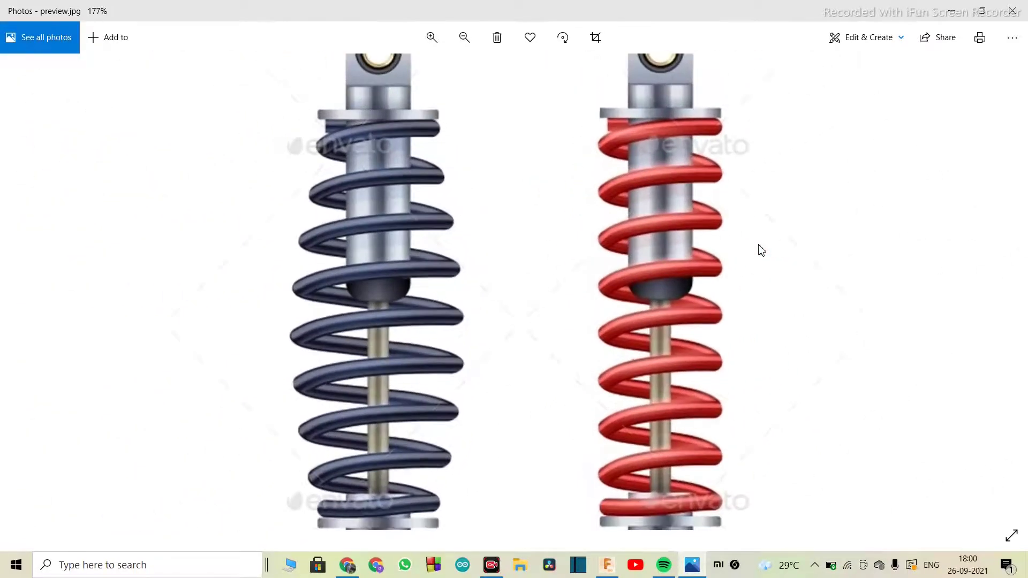
{"action": "scroll", "coordinate": [761, 251], "scroll_direction": "down", "scroll_amount": 2, "text": "ctrl"}
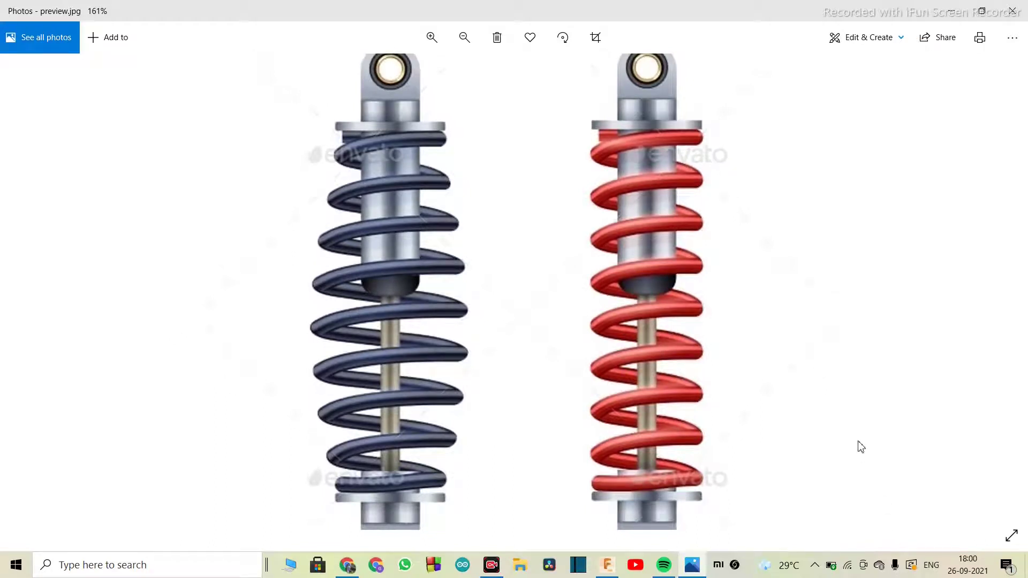
Return to Fusion 360 and sketch a 35 mm diameter circle centred on the origin on the front XZ plane
{"action": "left_click", "coordinate": [609, 568]}
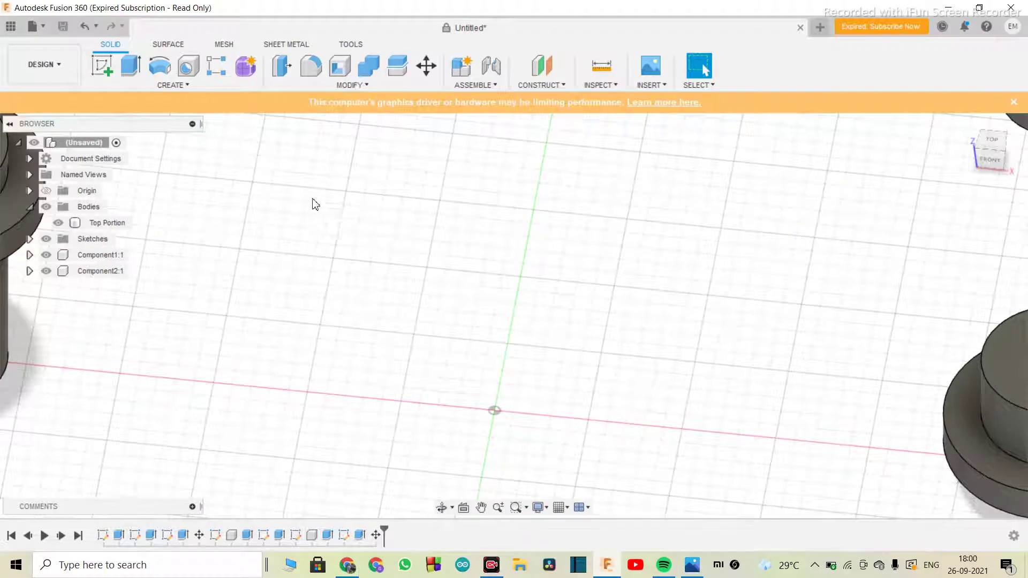
{"action": "left_click", "coordinate": [102, 67]}
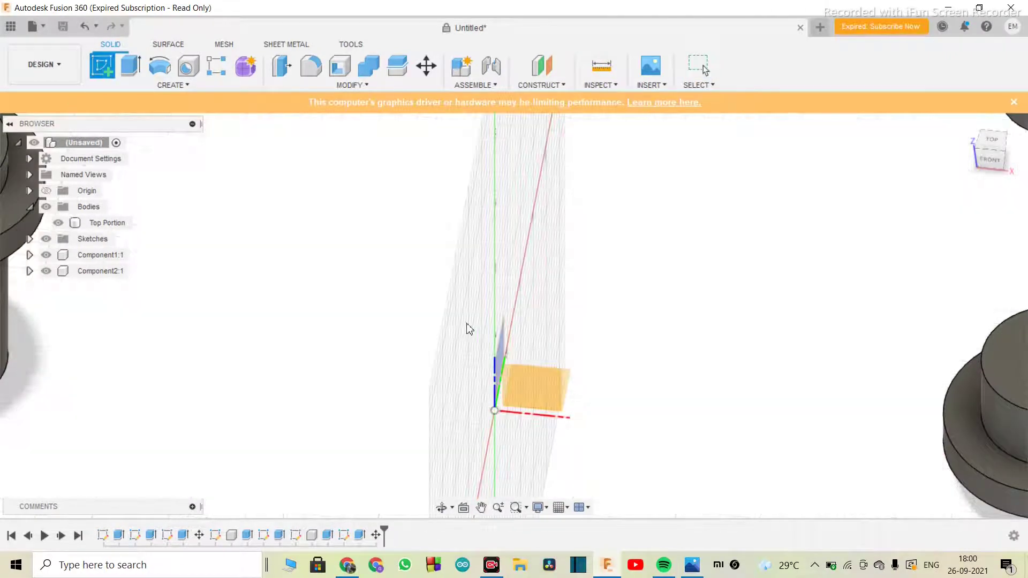
{"action": "left_click", "coordinate": [536, 395]}
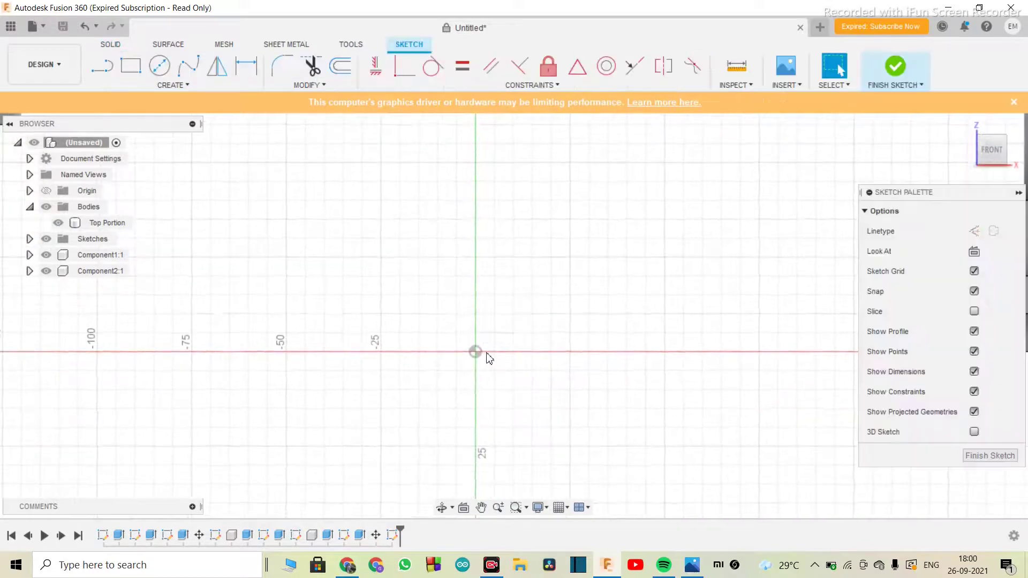
{"action": "scroll", "coordinate": [487, 353], "scroll_direction": "up", "scroll_amount": 3}
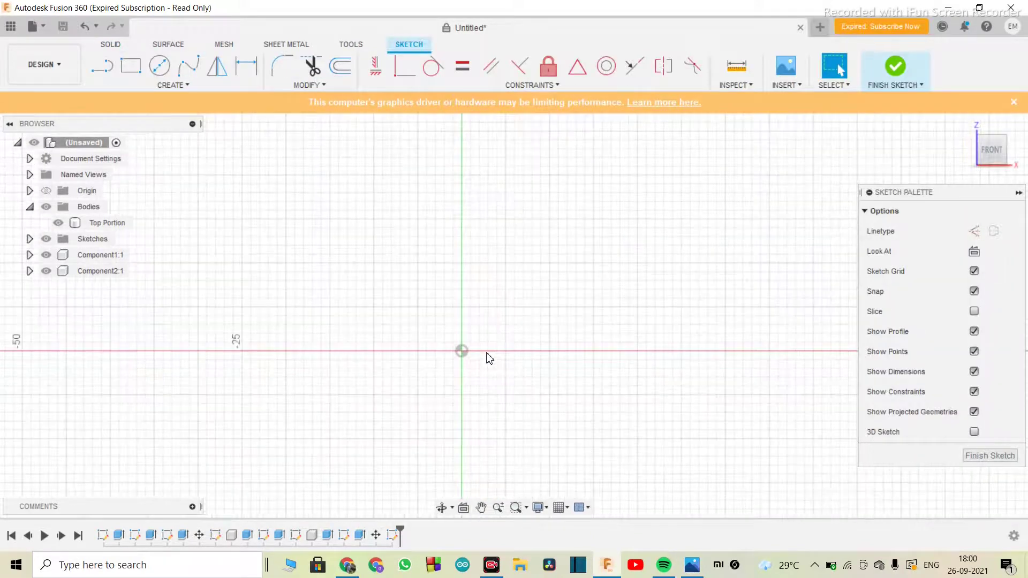
{"action": "key", "text": "c"}
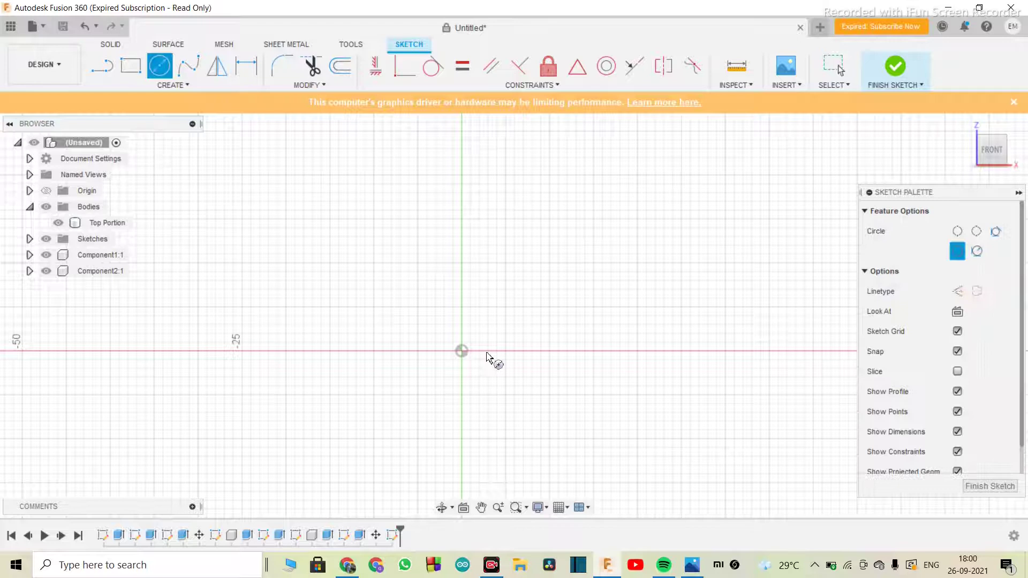
{"action": "left_click", "coordinate": [460, 352]}
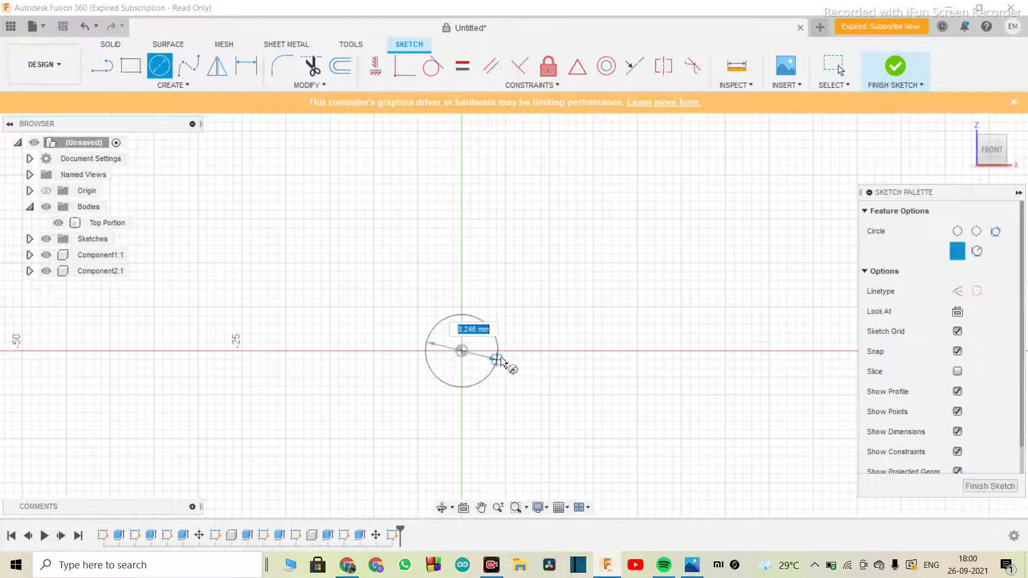
{"action": "type", "text": "35"}
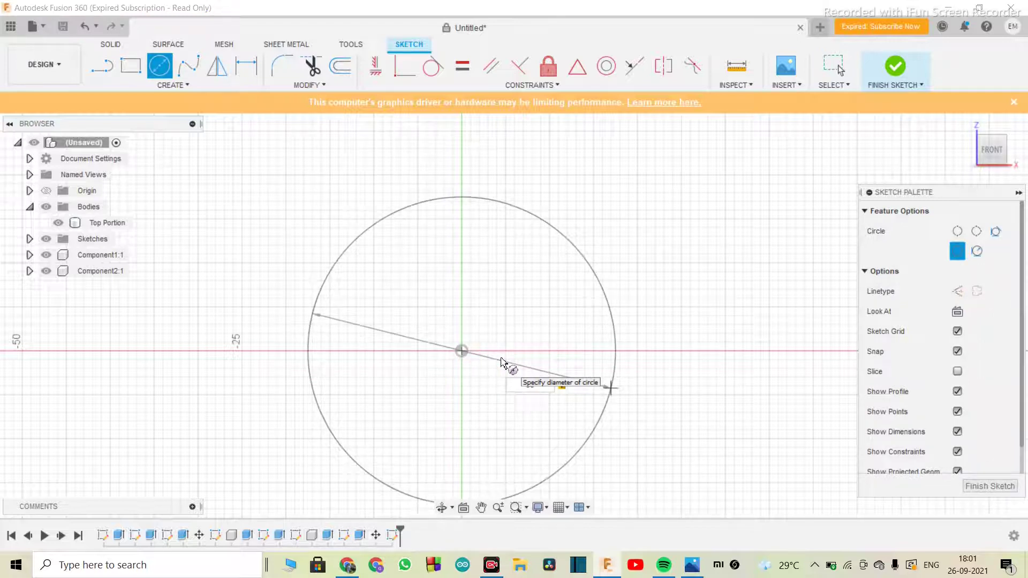
{"action": "key", "text": "Return"}
{"action": "key", "text": "Escape"}
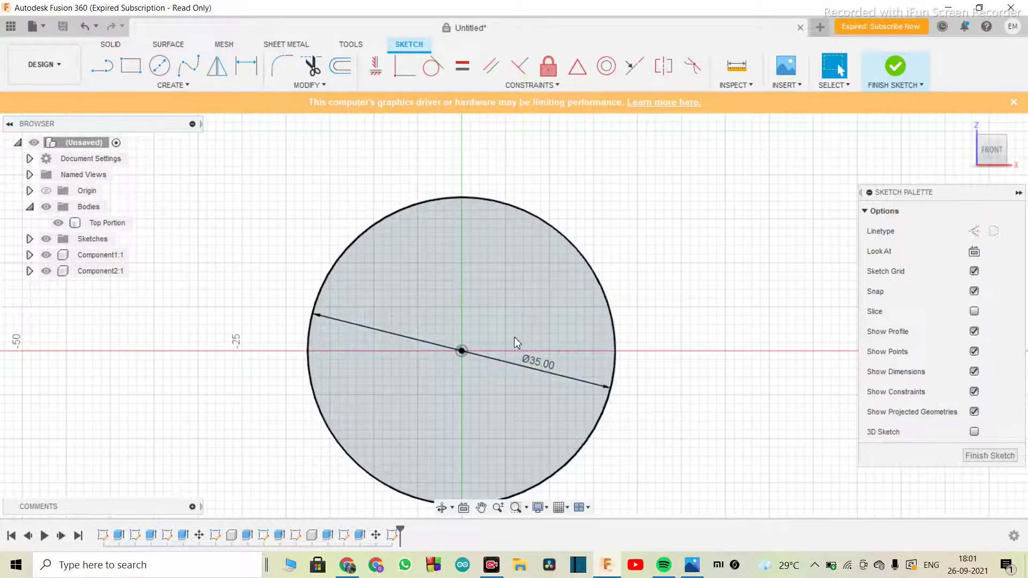
Draw a horizontal radius line along positive X and a vertical one straight down from the circle's centre to its edge
{"action": "key", "text": "l"}
{"action": "left_click", "coordinate": [461, 351]}
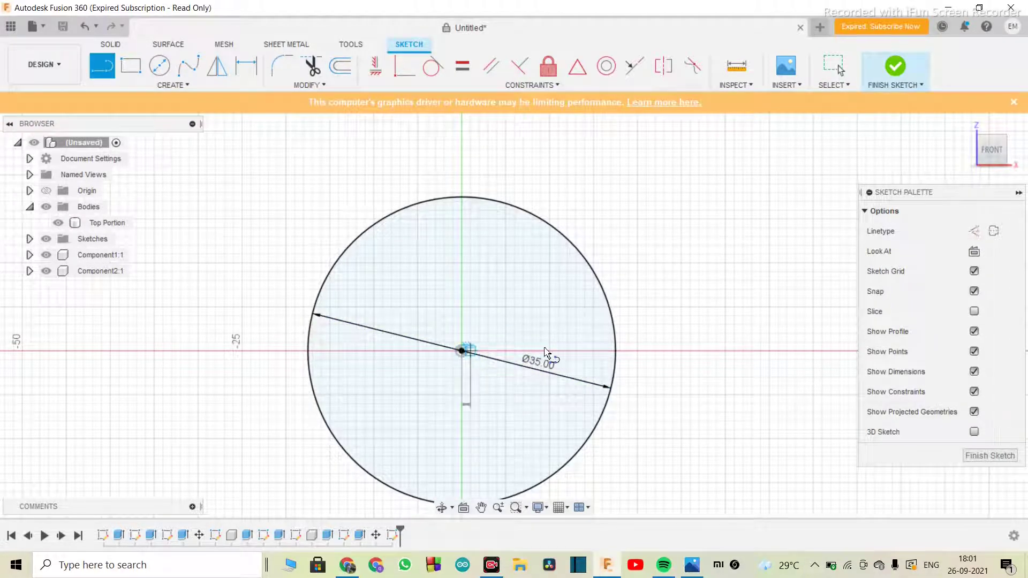
{"action": "left_click", "coordinate": [615, 352]}
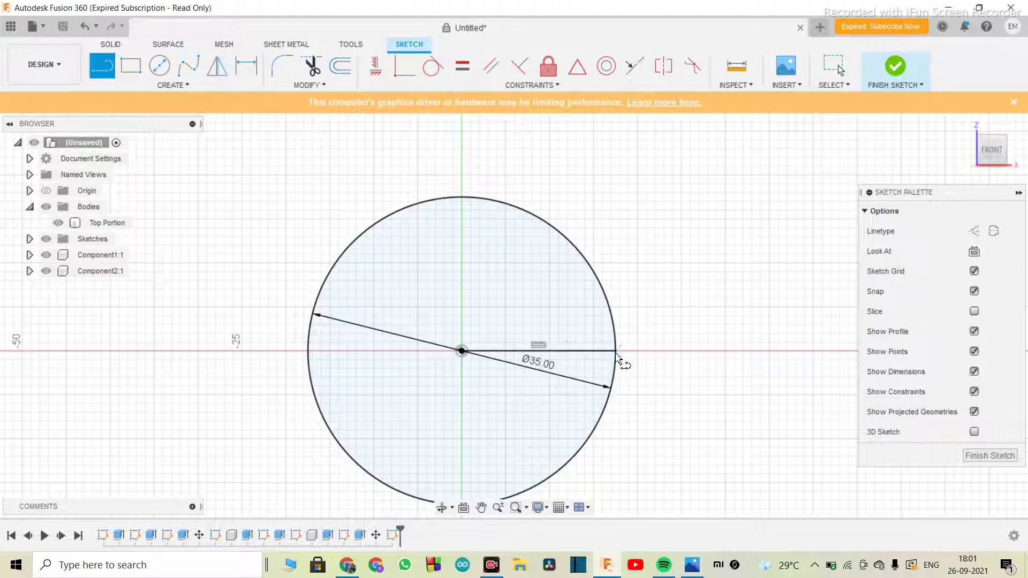
{"action": "left_click", "coordinate": [462, 351]}
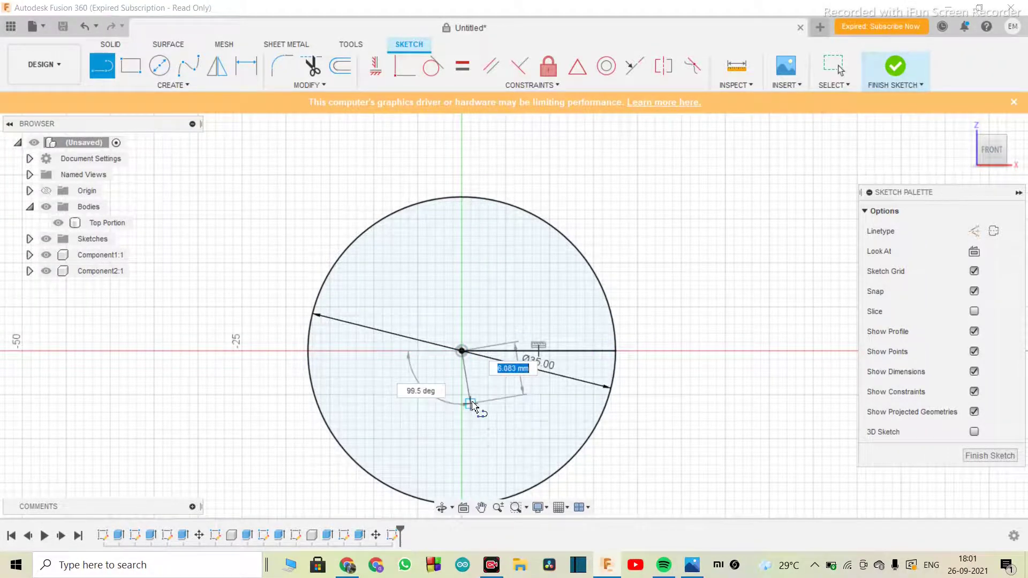
{"action": "scroll", "coordinate": [471, 401], "scroll_direction": "down", "scroll_amount": 2}
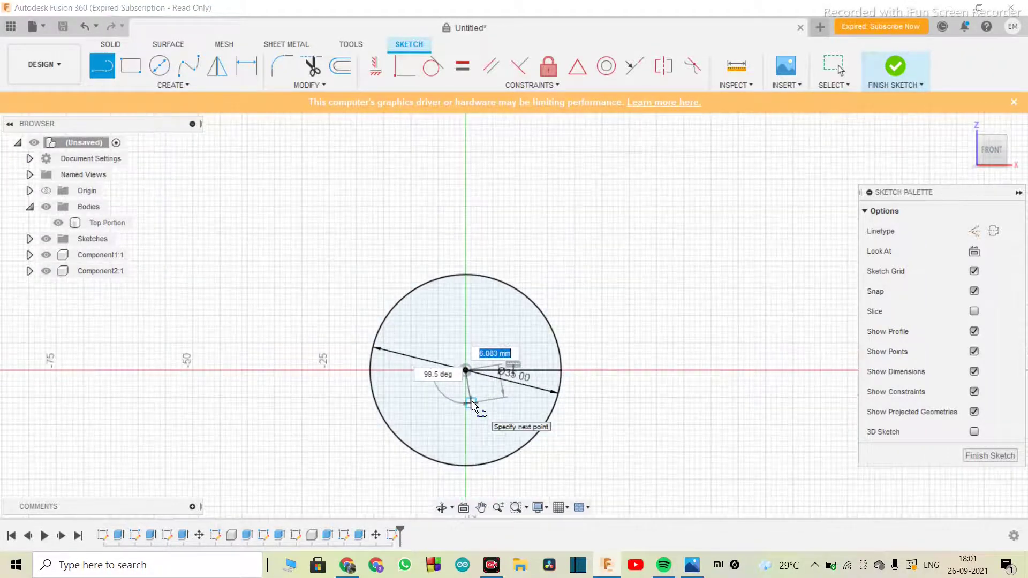
{"action": "double_click", "coordinate": [467, 472]}
{"action": "key", "text": "Escape"}
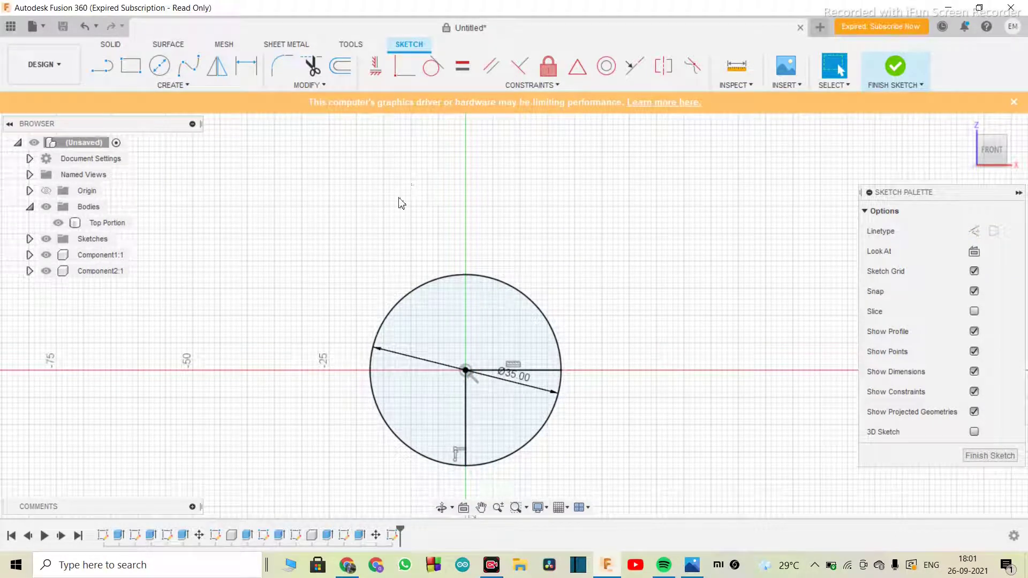
Trim the circle to the lower quarter arc between the two radius lines and finish the sketch
{"action": "key", "text": "t"}
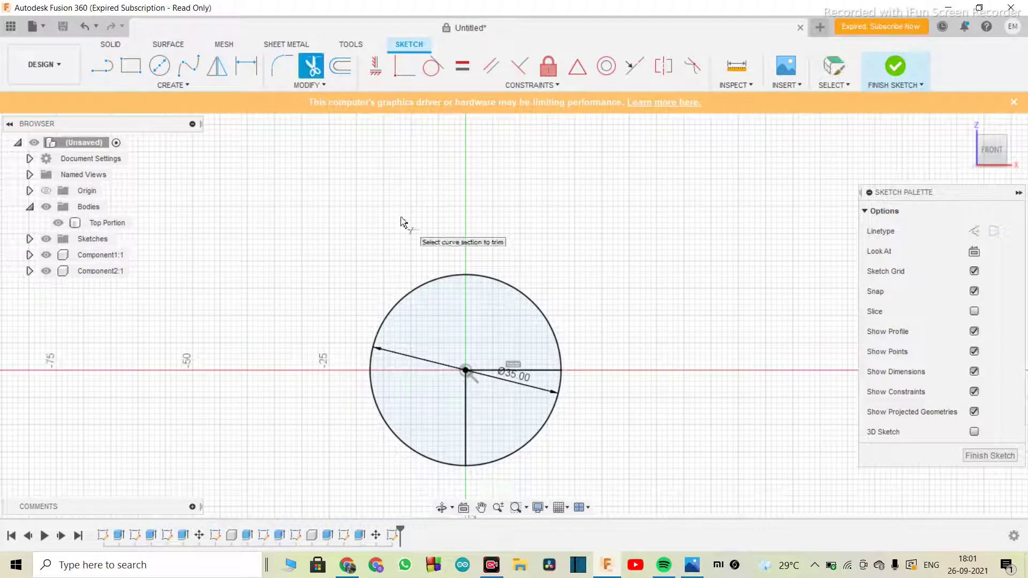
{"action": "left_click", "coordinate": [420, 289]}
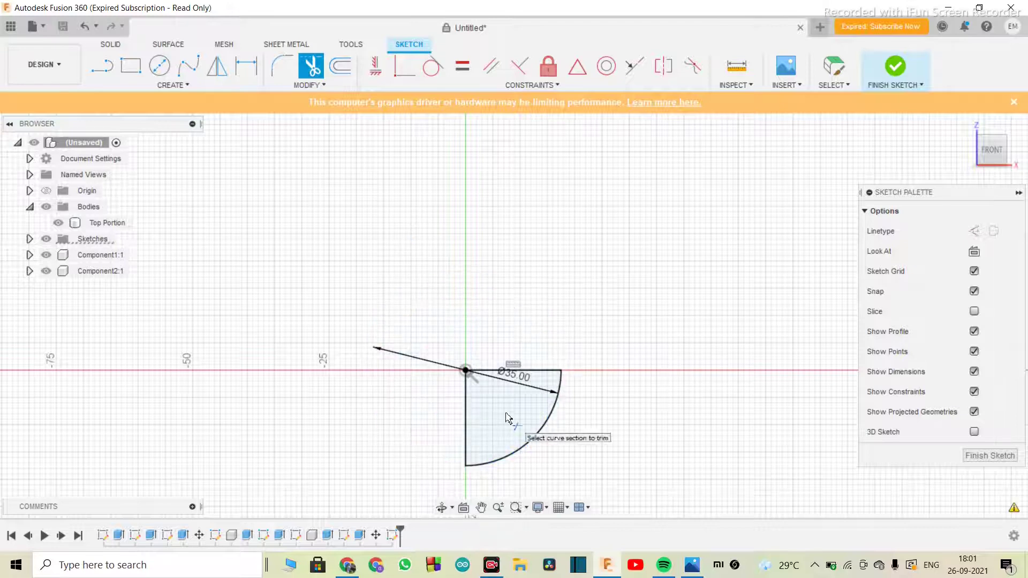
{"action": "key", "text": "Escape"}
{"action": "left_click", "coordinate": [976, 456]}
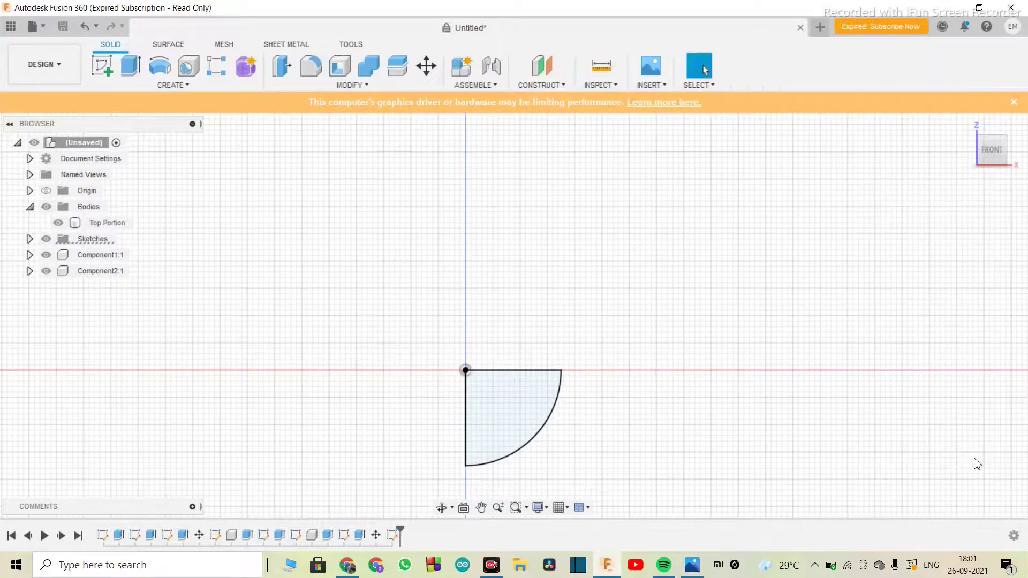
Revolve the quarter-circle profile 360 degrees about the Z axis as a new component
{"action": "left_click", "coordinate": [515, 390]}
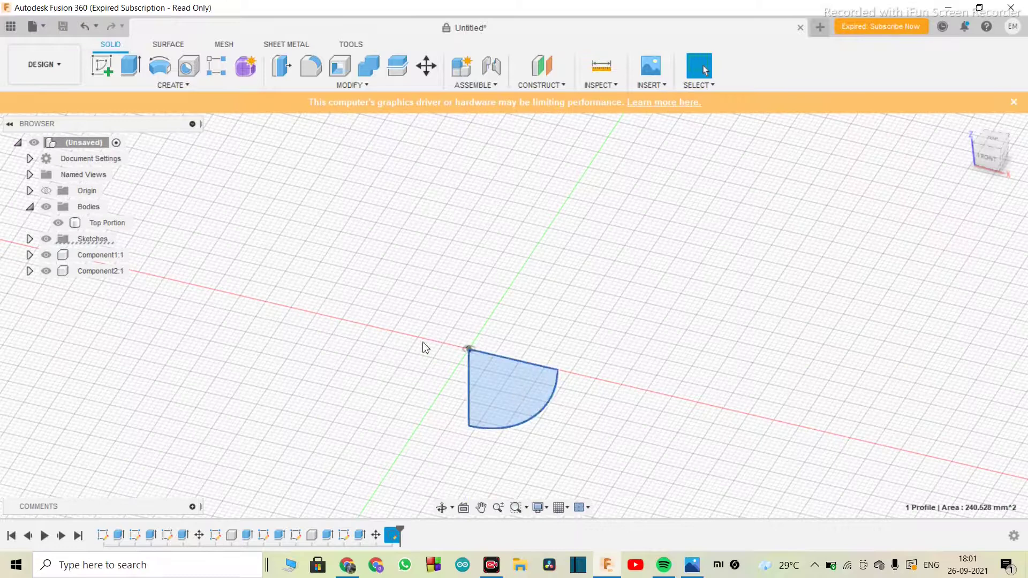
{"action": "left_click", "coordinate": [160, 65]}
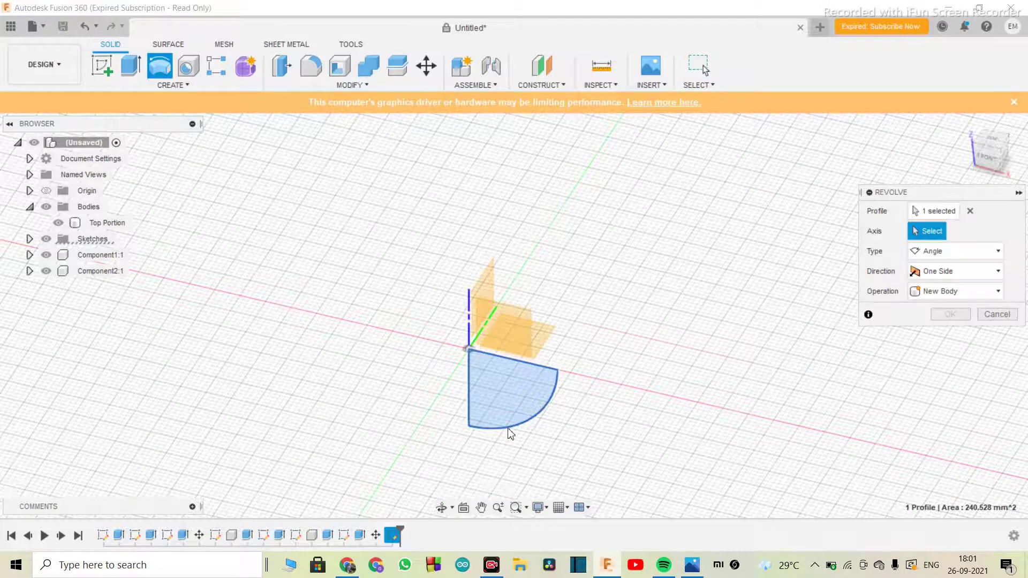
{"action": "left_click", "coordinate": [469, 323]}
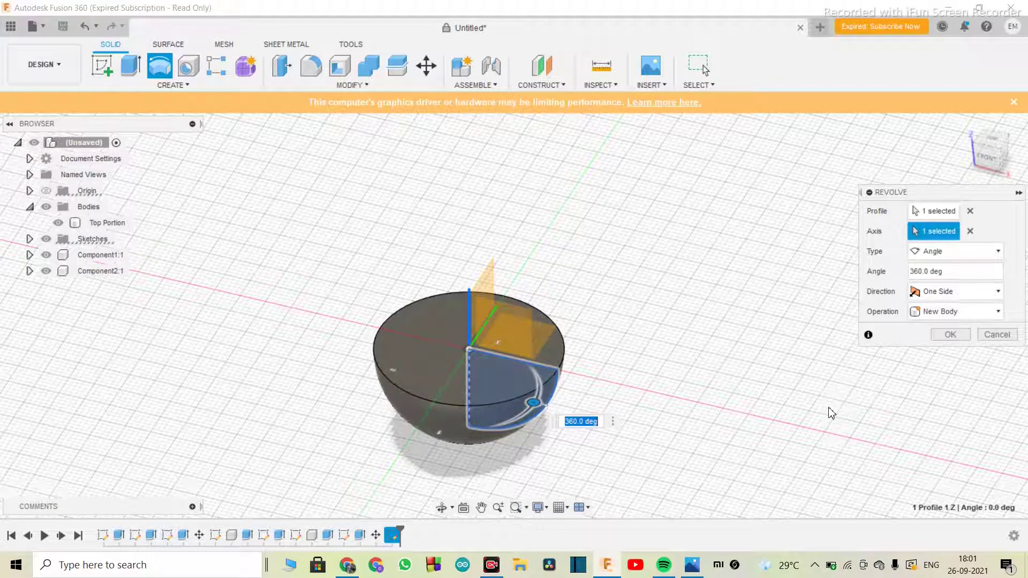
{"action": "left_click", "coordinate": [916, 311]}
{"action": "left_click", "coordinate": [932, 389]}
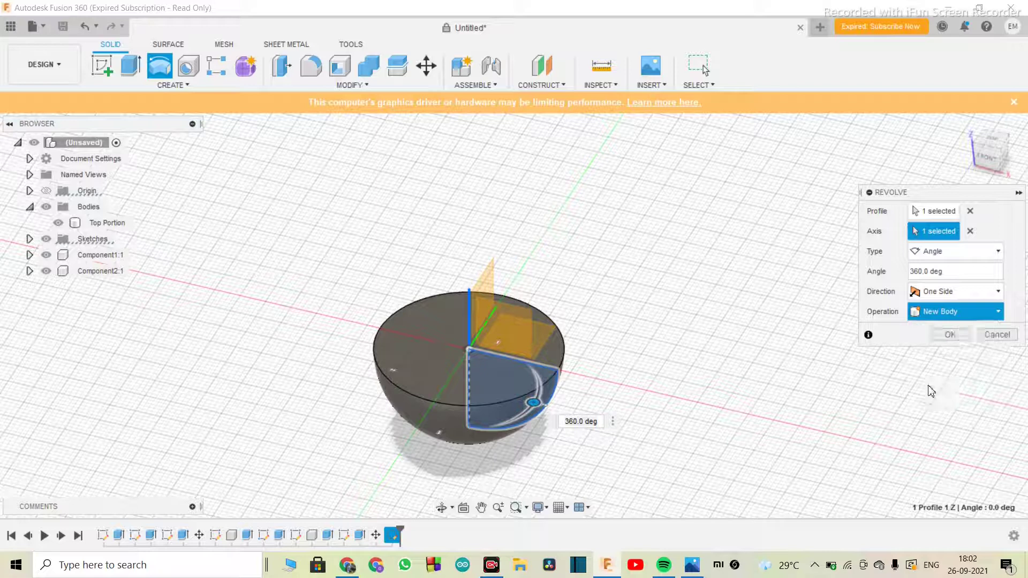
{"action": "left_click", "coordinate": [945, 335]}
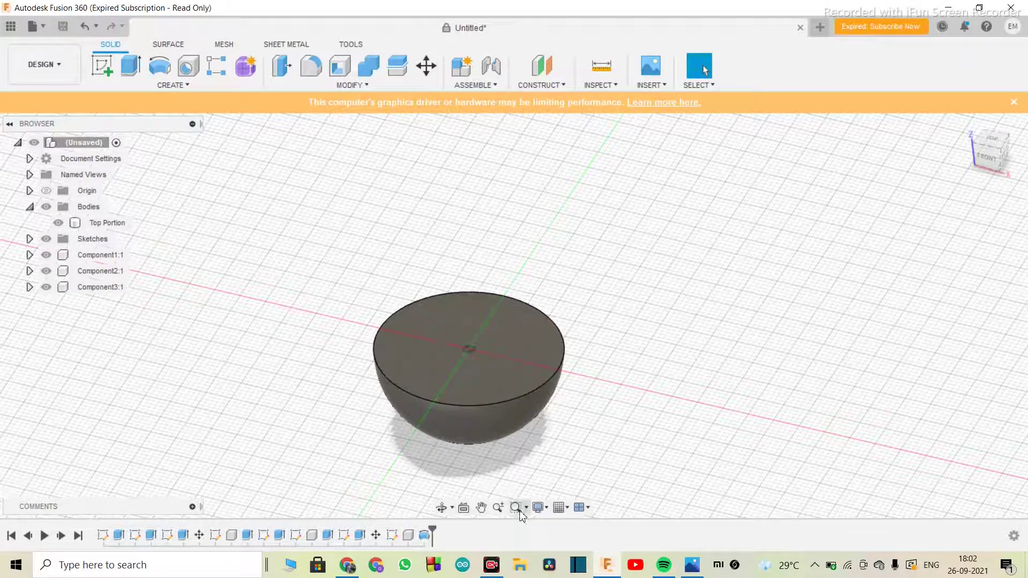
Sketch a 10.5 mm diameter circle centred on the flat top face of the rounded end cap
{"action": "left_click", "coordinate": [511, 353]}
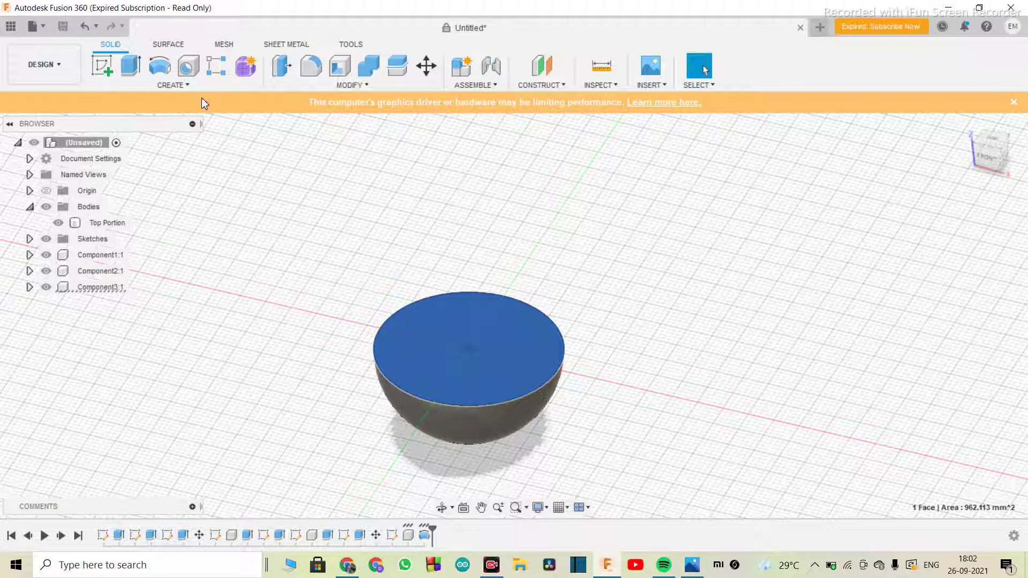
{"action": "left_click", "coordinate": [105, 74]}
{"action": "key", "text": "c"}
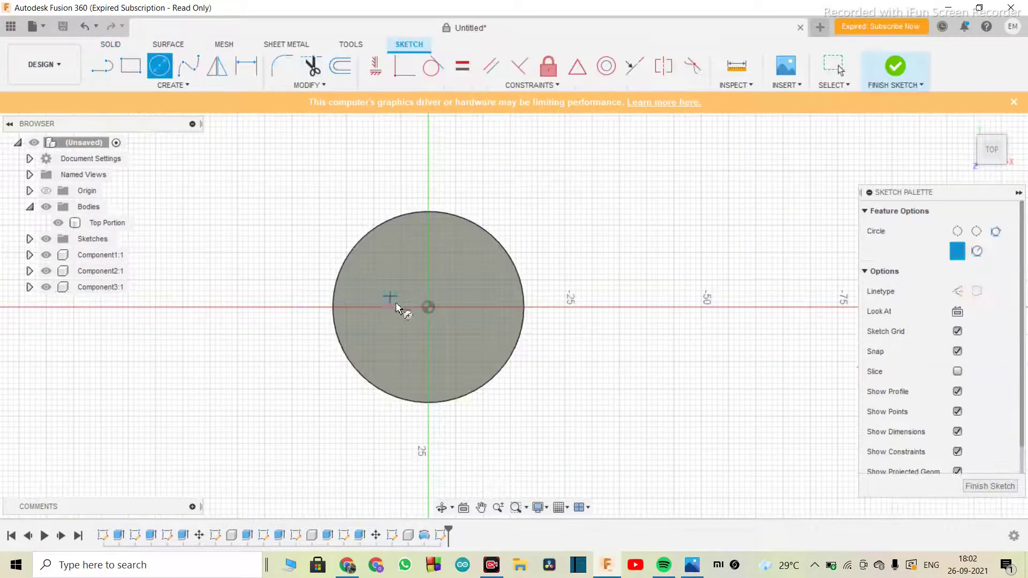
{"action": "left_click", "coordinate": [428, 306]}
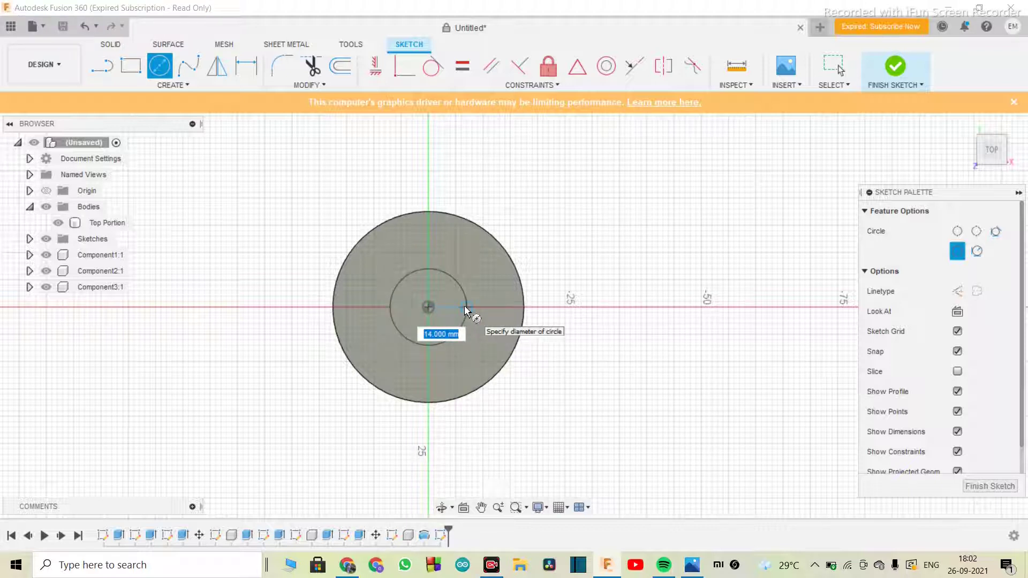
{"action": "type", "text": "110"}
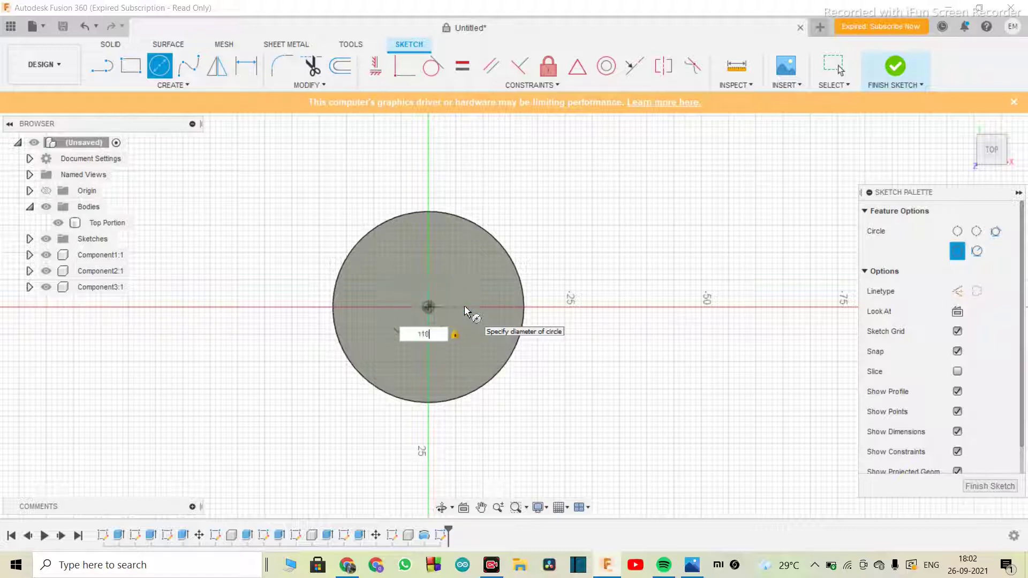
{"action": "key", "text": "BackSpace"}
{"action": "type", "text": "0"}
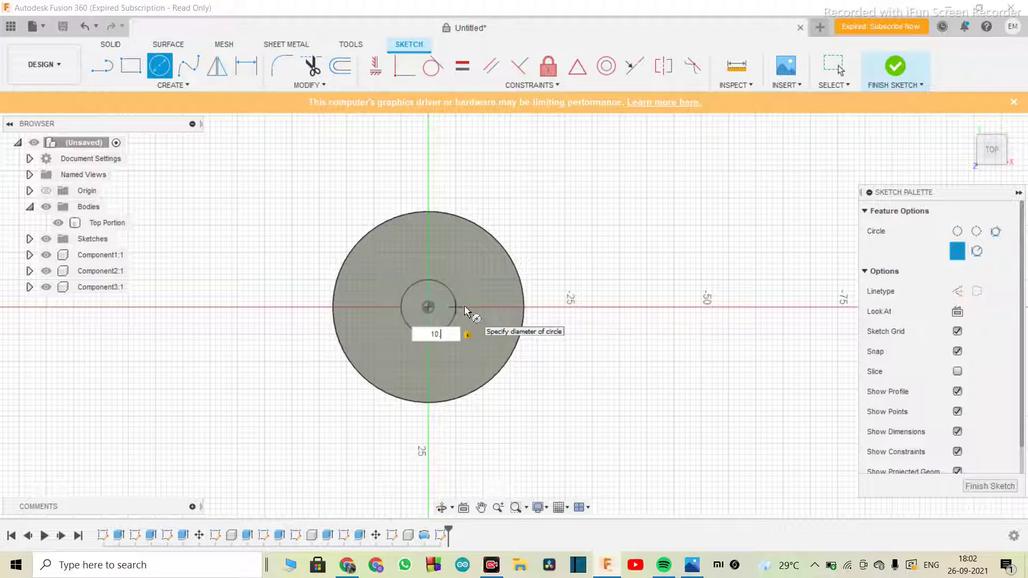
{"action": "key", "text": "Return"}
{"action": "key", "text": "Escape"}
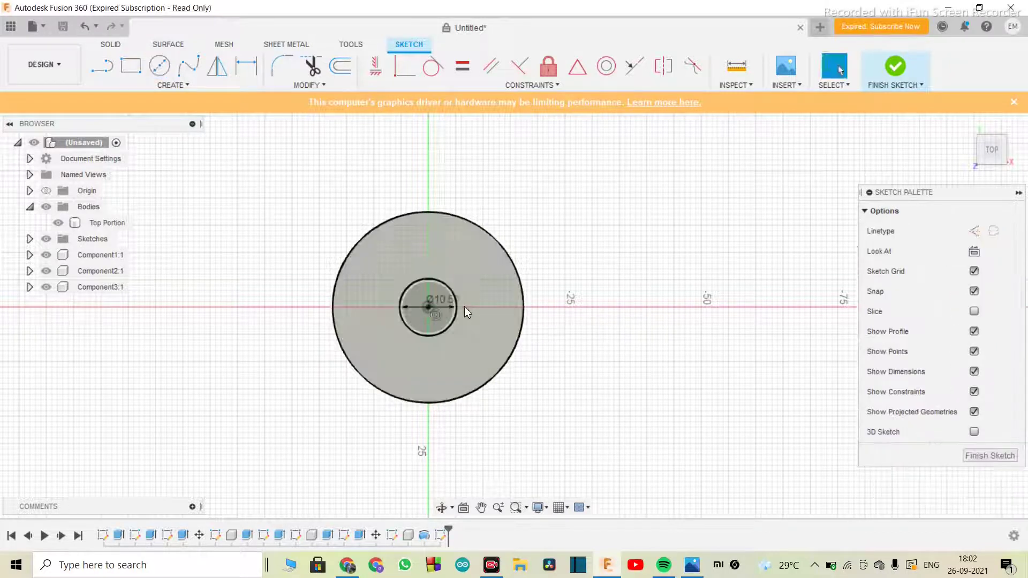
Extrude the circle profile 21 mm downward as a cut to make a through hole in the rounded cap
{"action": "left_click", "coordinate": [431, 293]}
{"action": "left_click", "coordinate": [443, 508]}
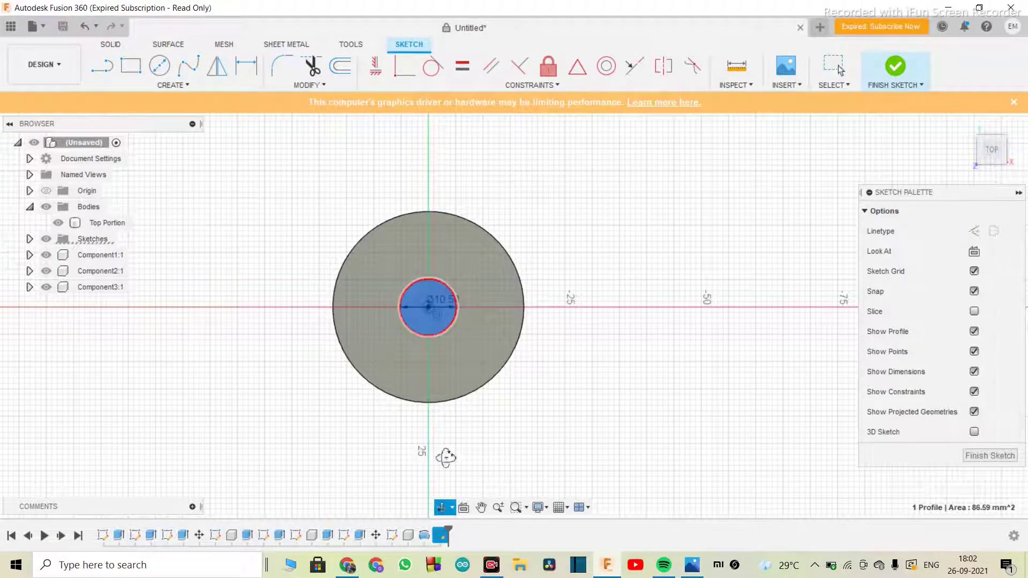
{"action": "left_click_drag", "start_coordinate": [443, 386], "coordinate": [459, 328]}
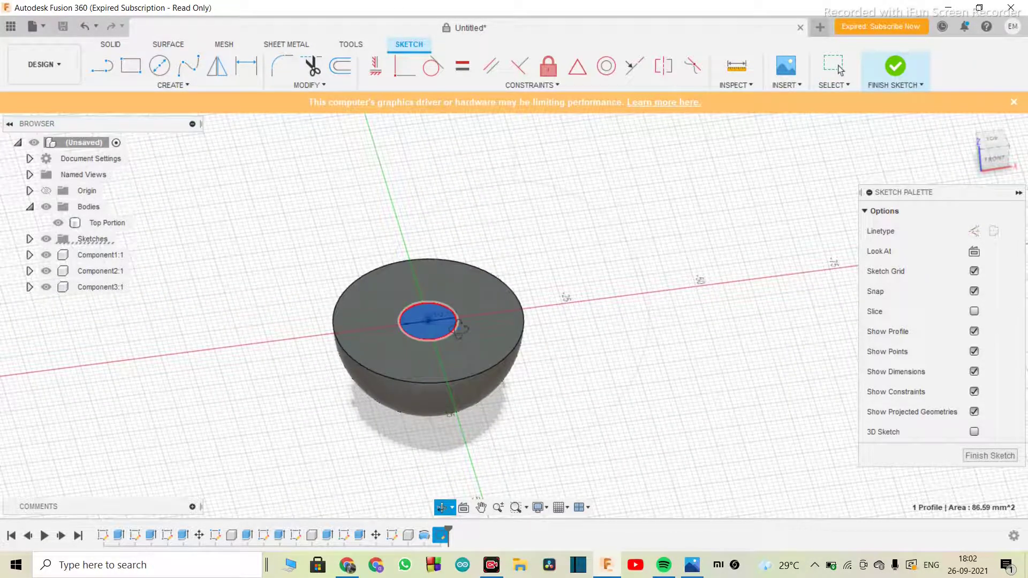
{"action": "key", "text": "Escape"}
{"action": "key", "text": "e"}
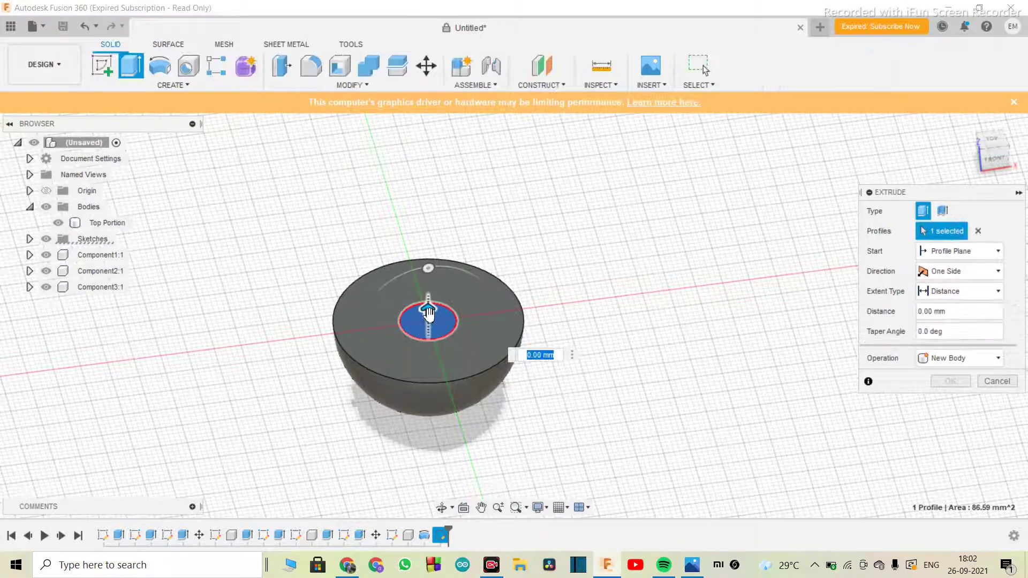
{"action": "left_click_drag", "start_coordinate": [428, 314], "coordinate": [427, 417]}
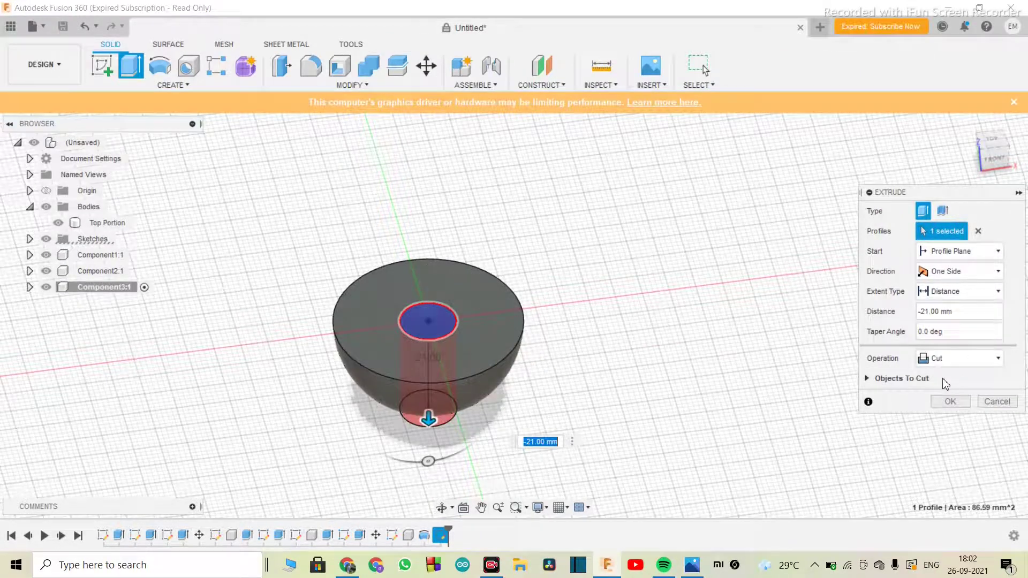
{"action": "left_click", "coordinate": [949, 402]}
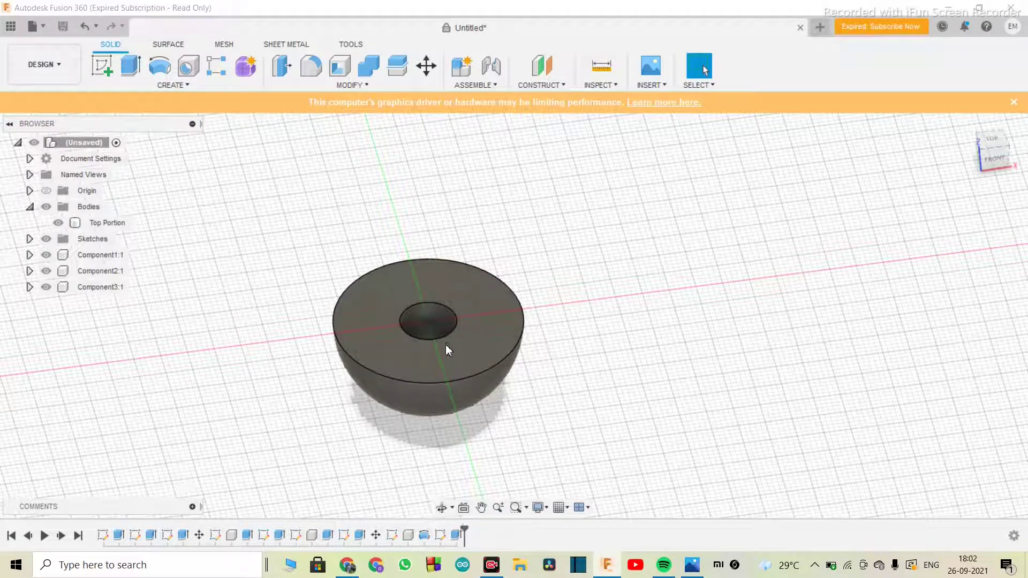
Look over the modelled parts and compare the bored cap with the shock absorber reference image, then return to Fusion 360
{"action": "left_click", "coordinate": [442, 508]}
{"action": "left_click_drag", "start_coordinate": [458, 367], "coordinate": [436, 287]}
{"action": "scroll", "coordinate": [428, 321], "scroll_direction": "down", "scroll_amount": 6}
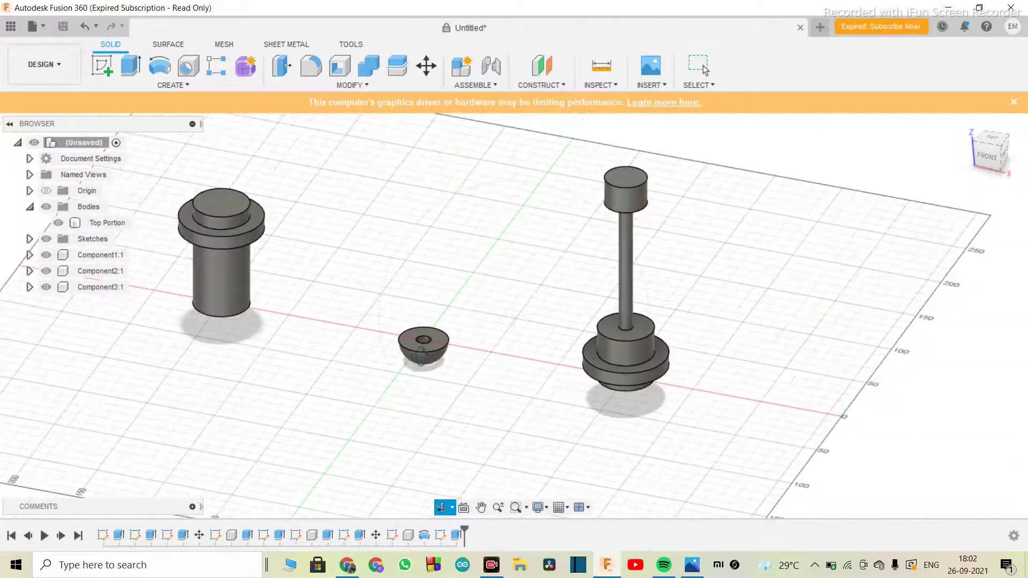
{"action": "scroll", "coordinate": [420, 355], "scroll_direction": "up", "scroll_amount": 3}
{"action": "scroll", "coordinate": [420, 355], "scroll_direction": "down", "scroll_amount": 2}
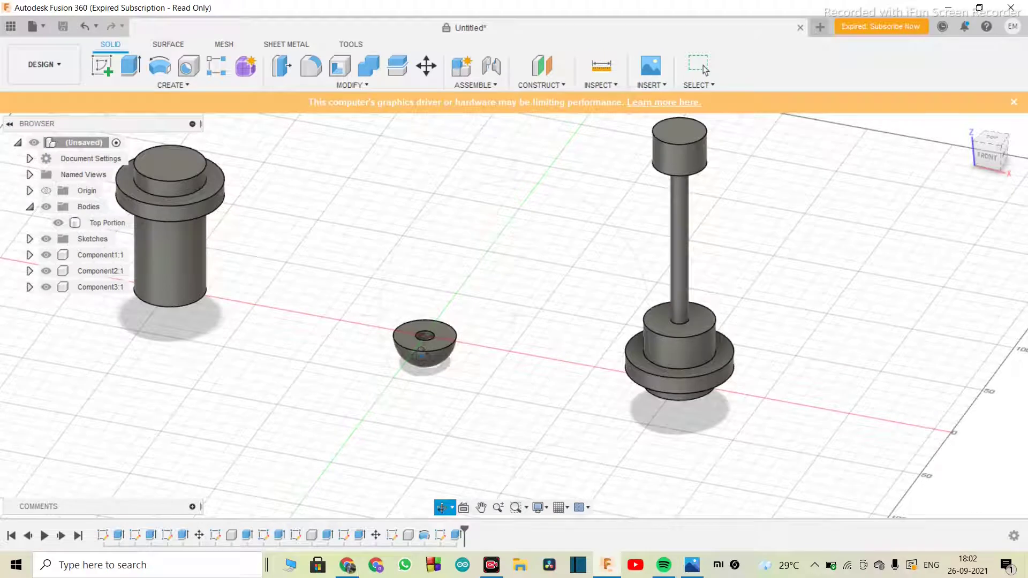
{"action": "key", "text": "Escape"}
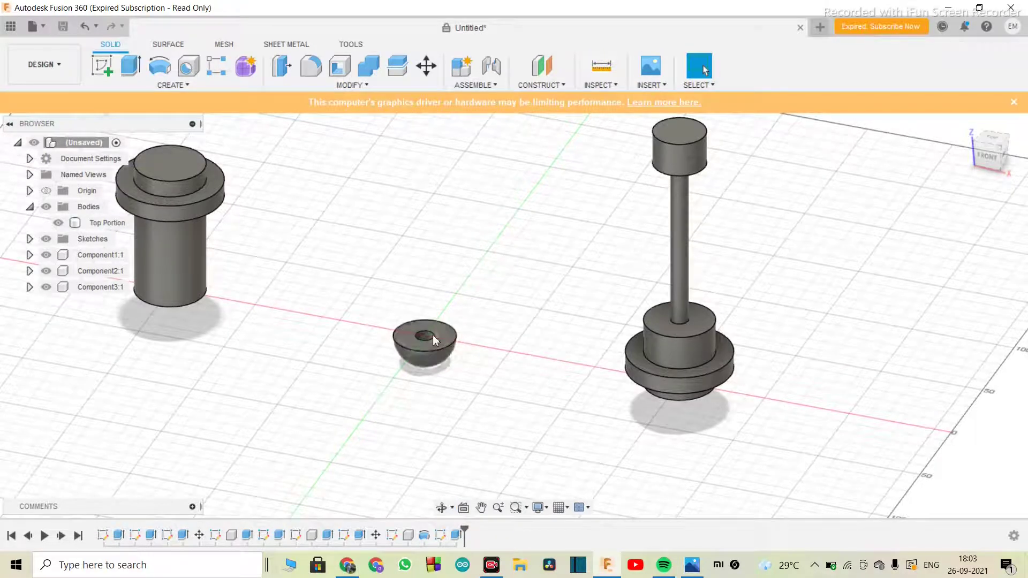
{"action": "left_click", "coordinate": [687, 572]}
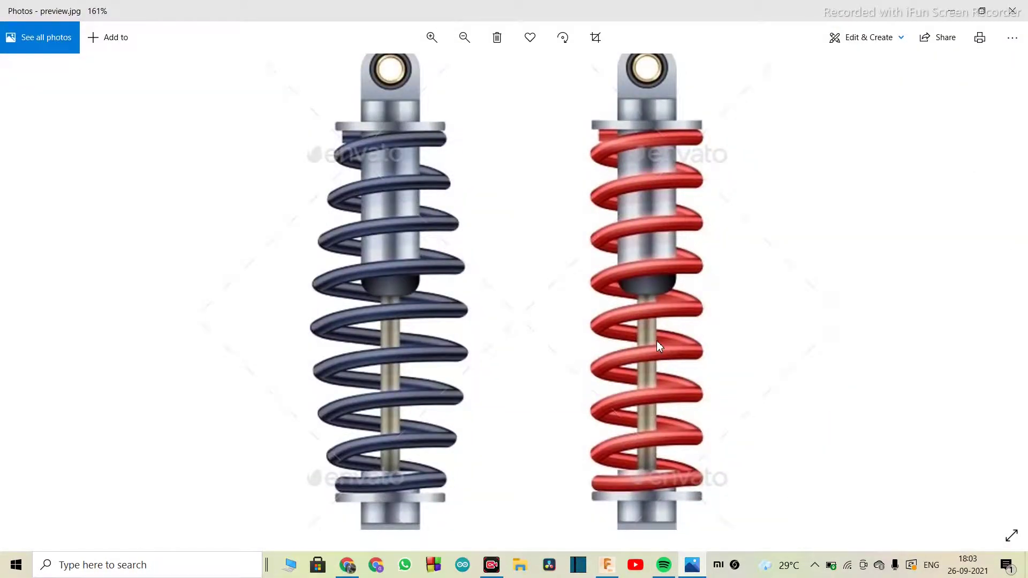
{"action": "scroll", "coordinate": [657, 341], "scroll_direction": "down", "scroll_amount": 3}
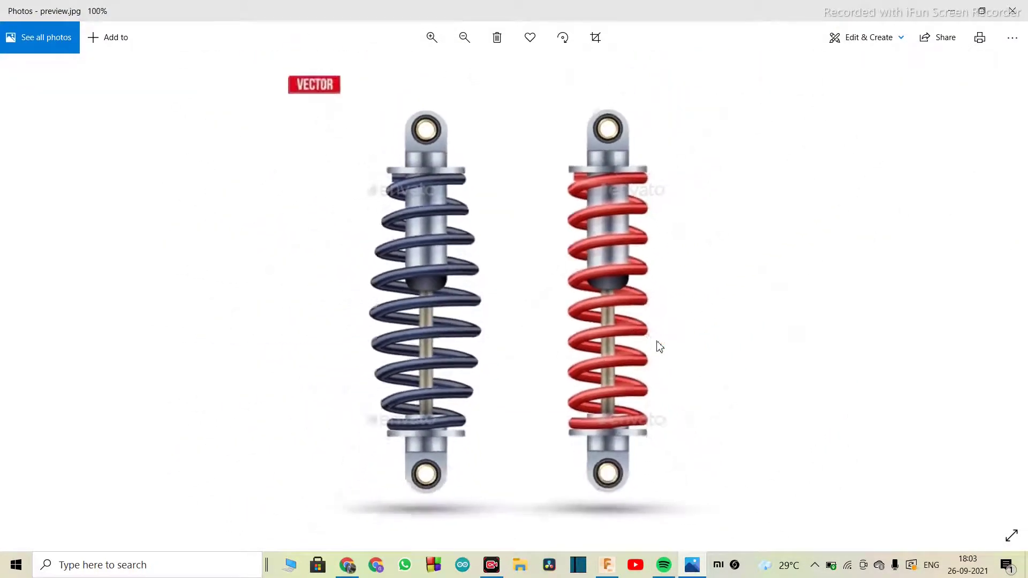
{"action": "scroll", "coordinate": [635, 316], "scroll_direction": "up", "scroll_amount": 1}
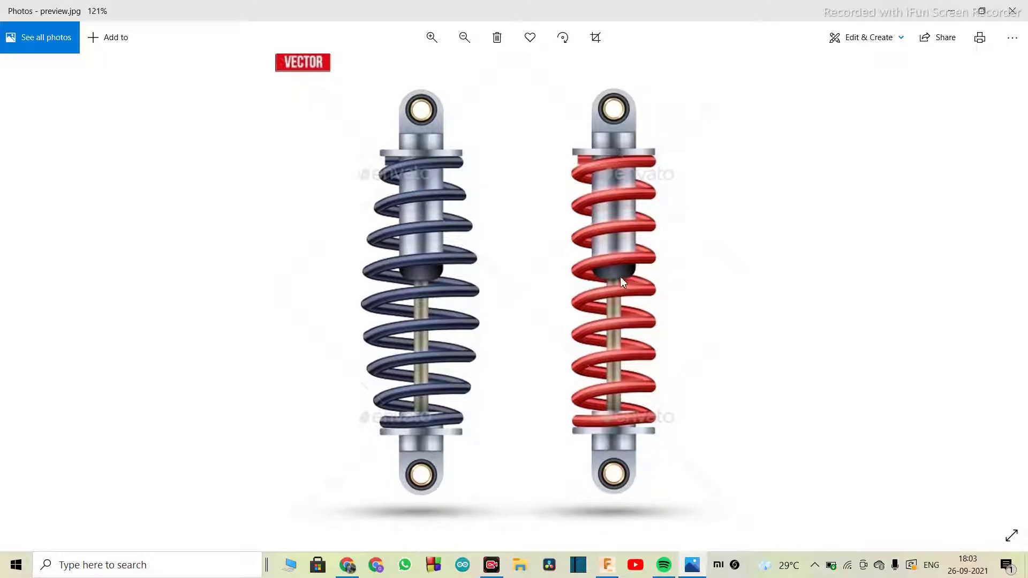
{"action": "left_click", "coordinate": [688, 569]}
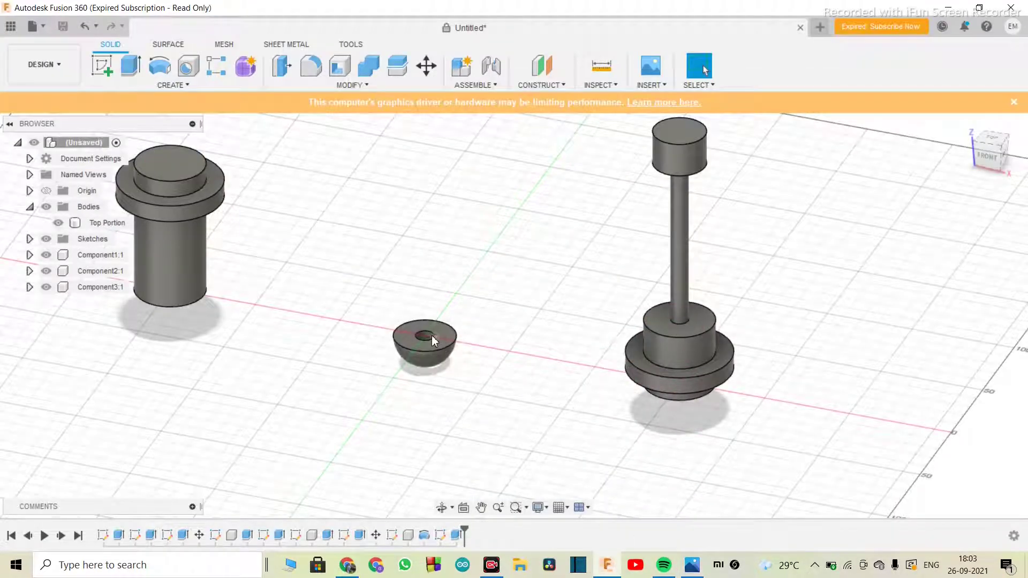
Move the rounded cap body -100 mm along the X axis
{"action": "left_click", "coordinate": [426, 65]}
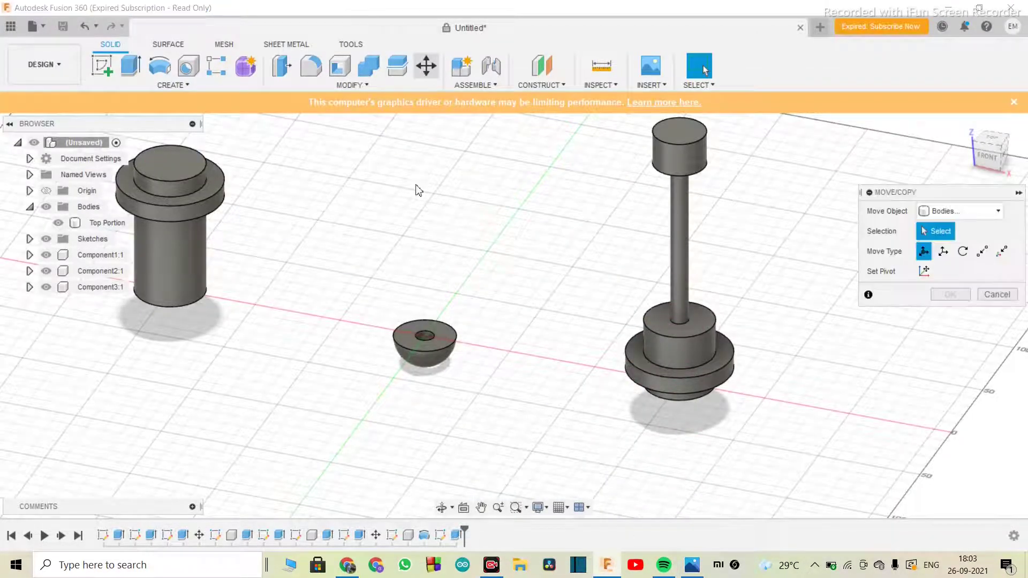
{"action": "left_click", "coordinate": [428, 330]}
{"action": "left_click_drag", "start_coordinate": [470, 343], "coordinate": [292, 292]}
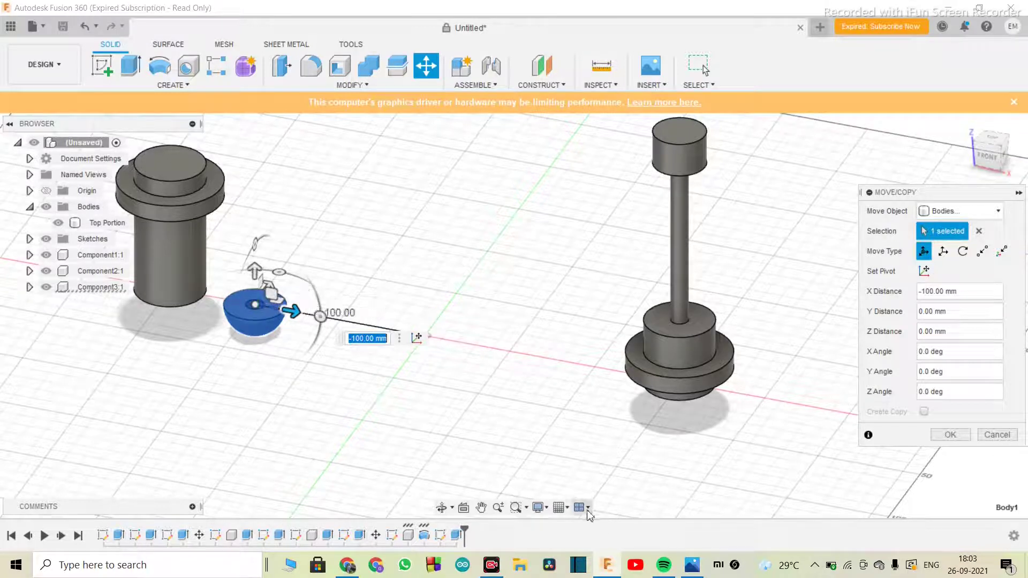
{"action": "left_click", "coordinate": [939, 435]}
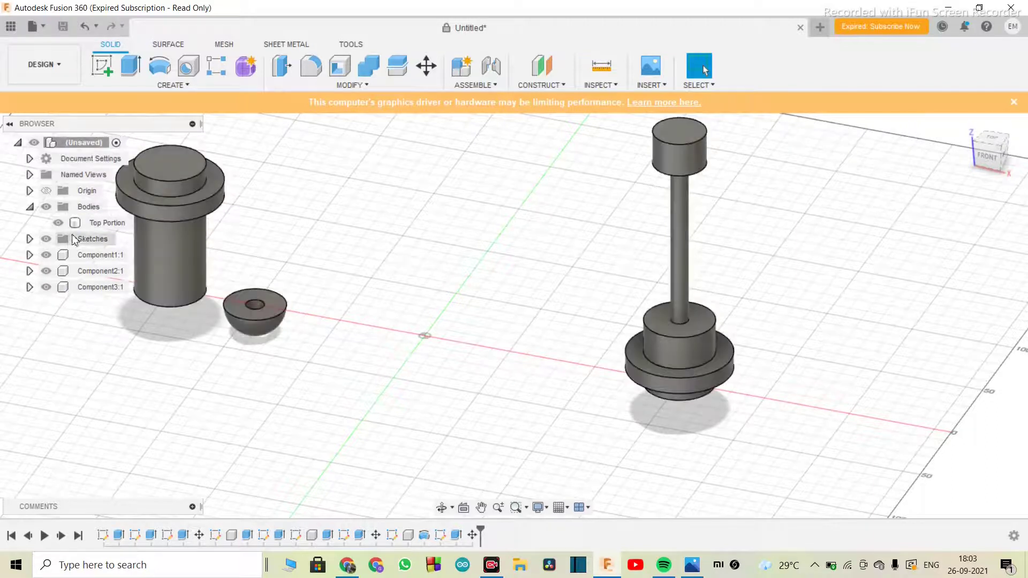
Hide the Bodies folder and Component1, Component2 and Component3 to clear the workspace
{"action": "left_click", "coordinate": [45, 208]}
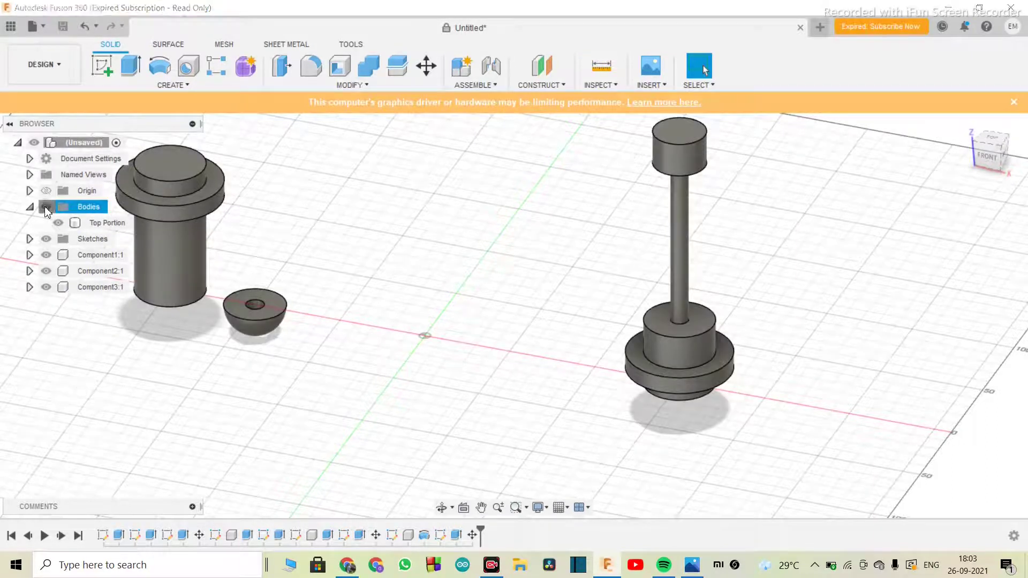
{"action": "left_click", "coordinate": [46, 208]}
{"action": "left_click", "coordinate": [46, 208]}
{"action": "left_click", "coordinate": [46, 207]}
{"action": "left_click", "coordinate": [46, 259]}
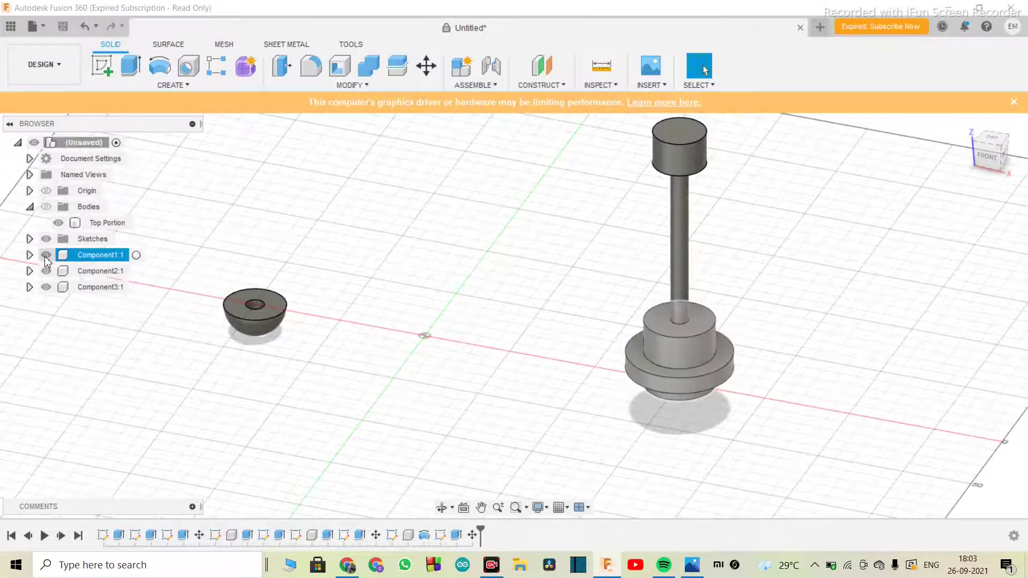
{"action": "left_click", "coordinate": [46, 257]}
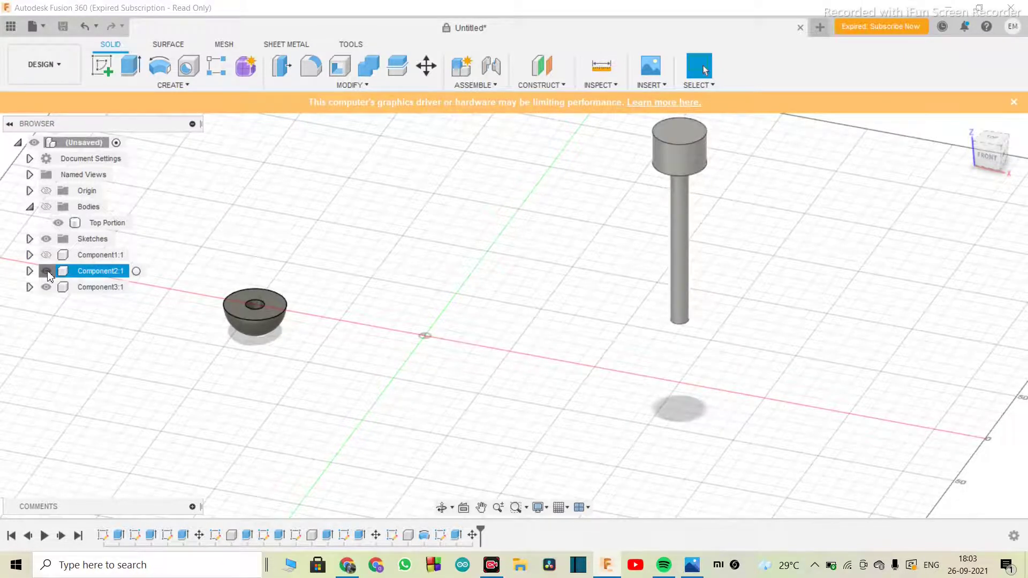
{"action": "left_click", "coordinate": [46, 271]}
{"action": "left_click", "coordinate": [46, 287]}
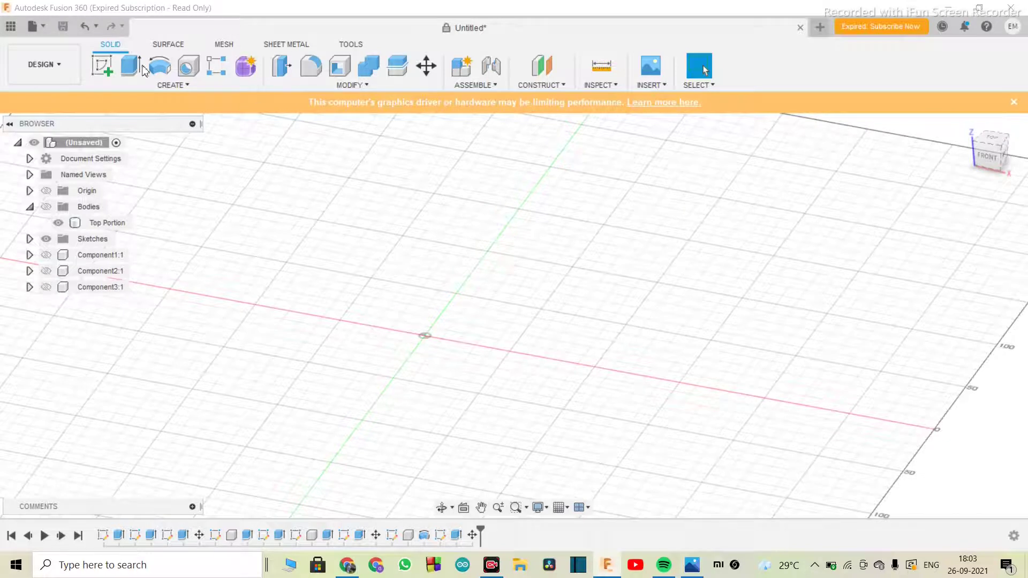
Sketch a 40 mm diameter circle centred on the origin on the horizontal XY plane and finish the sketch
{"action": "left_click", "coordinate": [104, 65]}
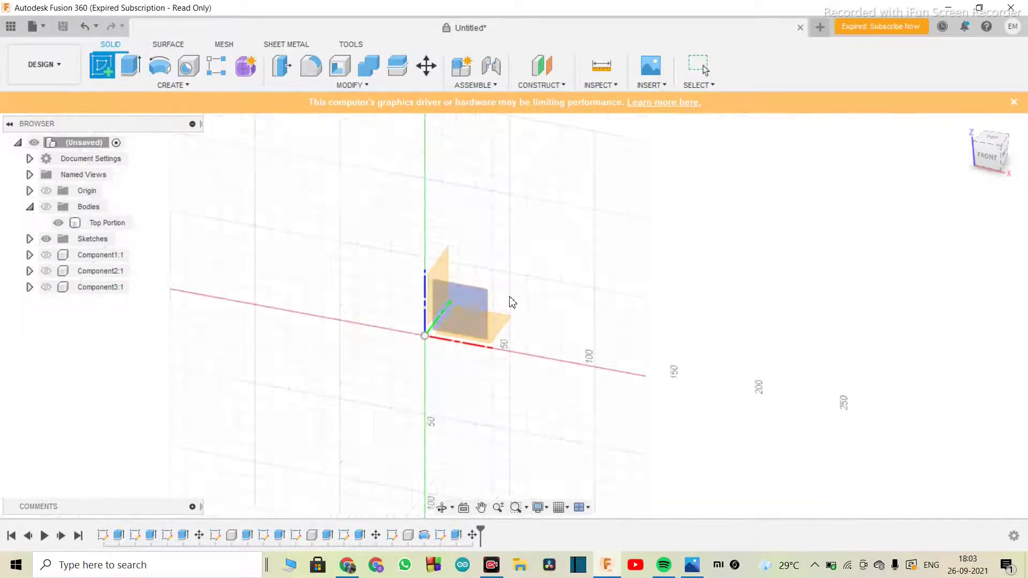
{"action": "left_click", "coordinate": [505, 321]}
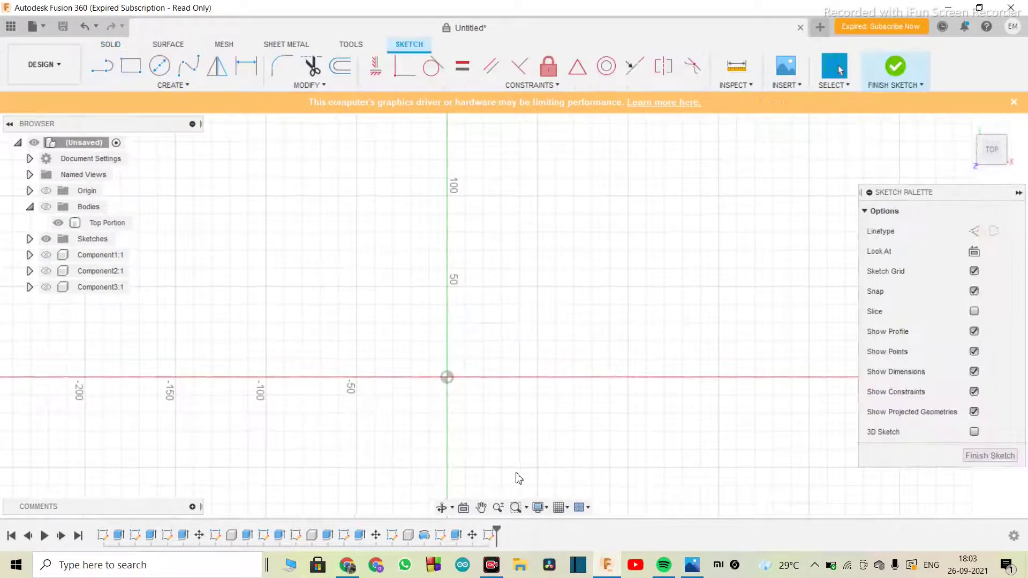
{"action": "key", "text": "c"}
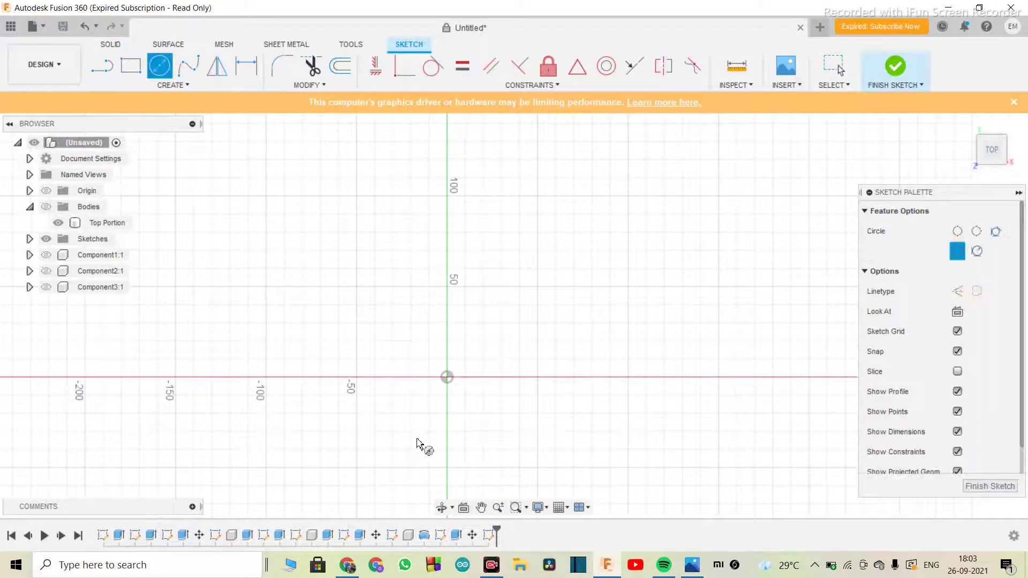
{"action": "left_click", "coordinate": [447, 377]}
{"action": "type", "text": "40"}
{"action": "key", "text": "Return"}
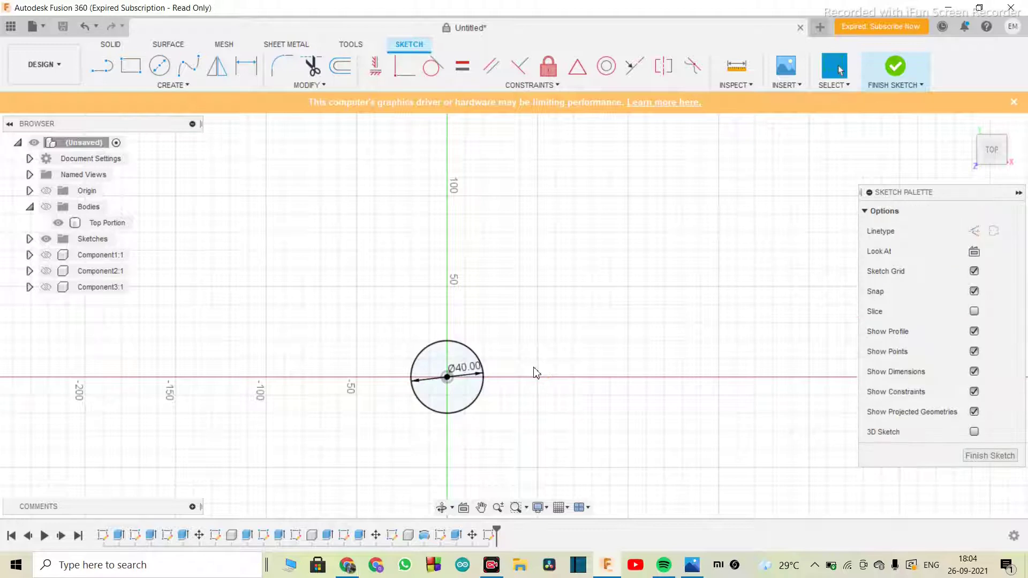
{"action": "left_click", "coordinate": [975, 461]}
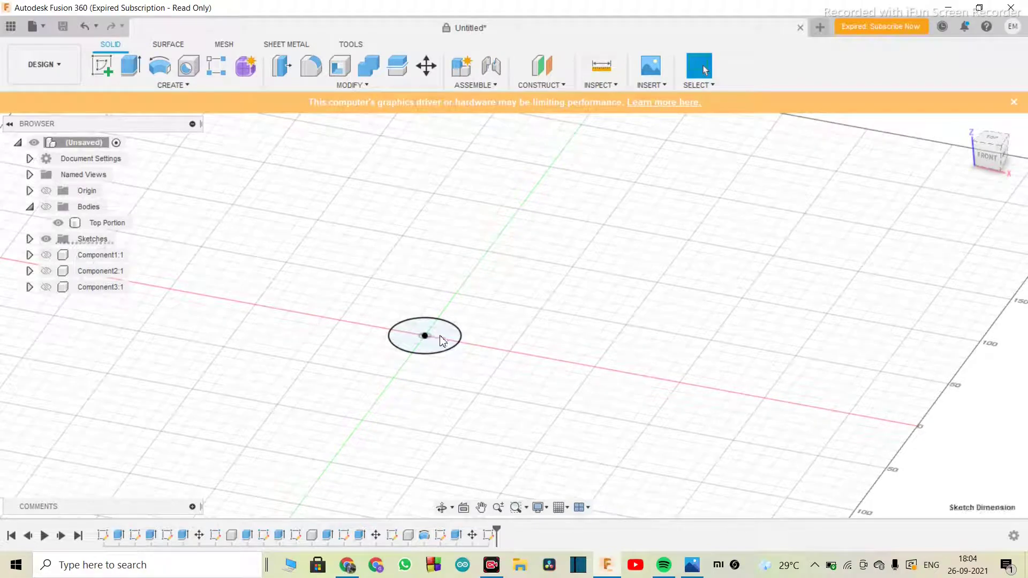
Extrude the 40 mm circle upward 40 mm as a new component
{"action": "left_click", "coordinate": [425, 328]}
{"action": "type", "text": "e"}
{"action": "type", "text": "40"}
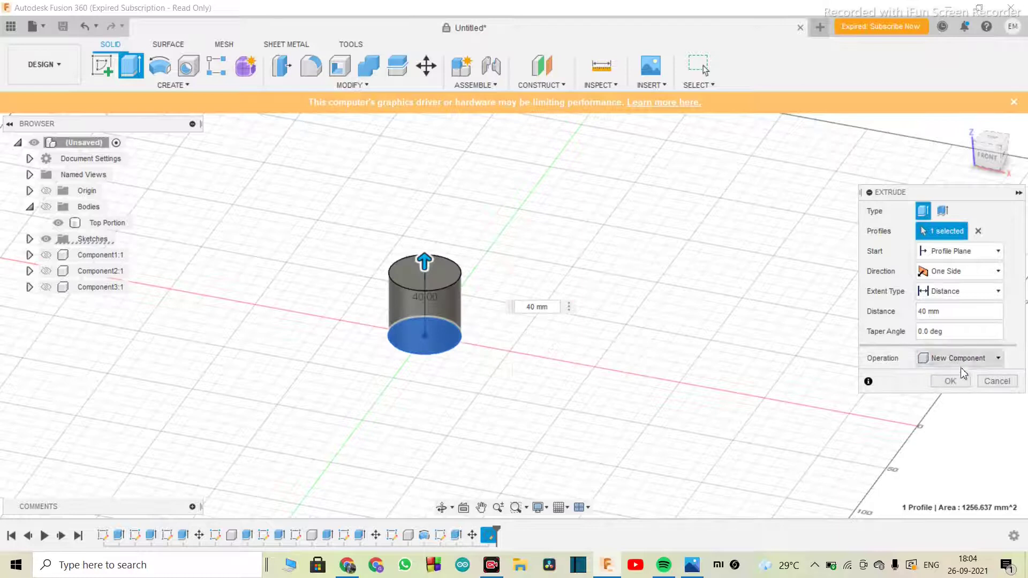
{"action": "left_click", "coordinate": [952, 381]}
Show the Bodies folder and start a sketch on the vertical XZ plane through the new cylinder
{"action": "middle_click_drag", "start_coordinate": [751, 358], "coordinate": [454, 304], "text": "shift"}
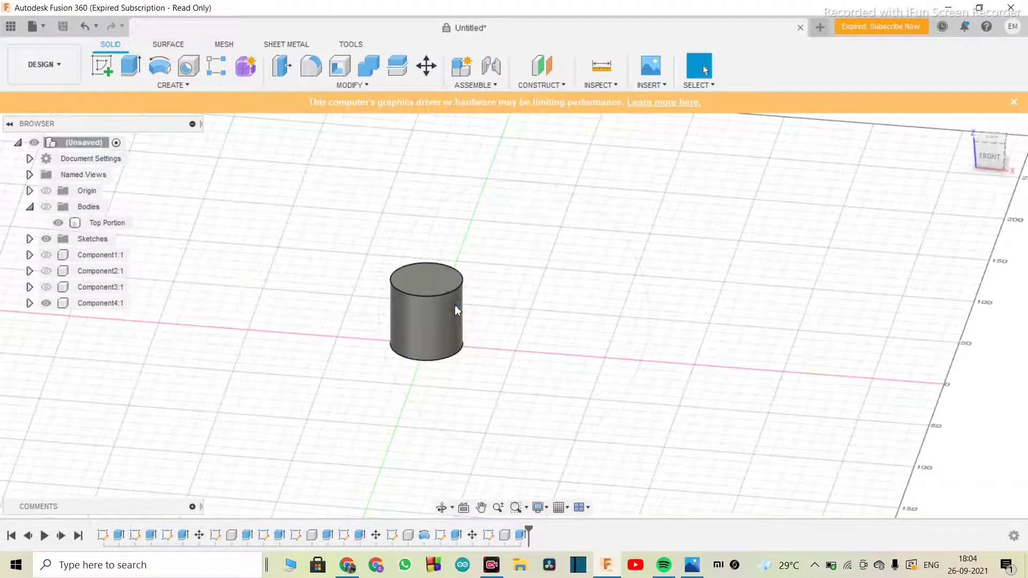
{"action": "left_click", "coordinate": [46, 206]}
{"action": "scroll", "coordinate": [369, 261], "scroll_direction": "up", "scroll_amount": 1}
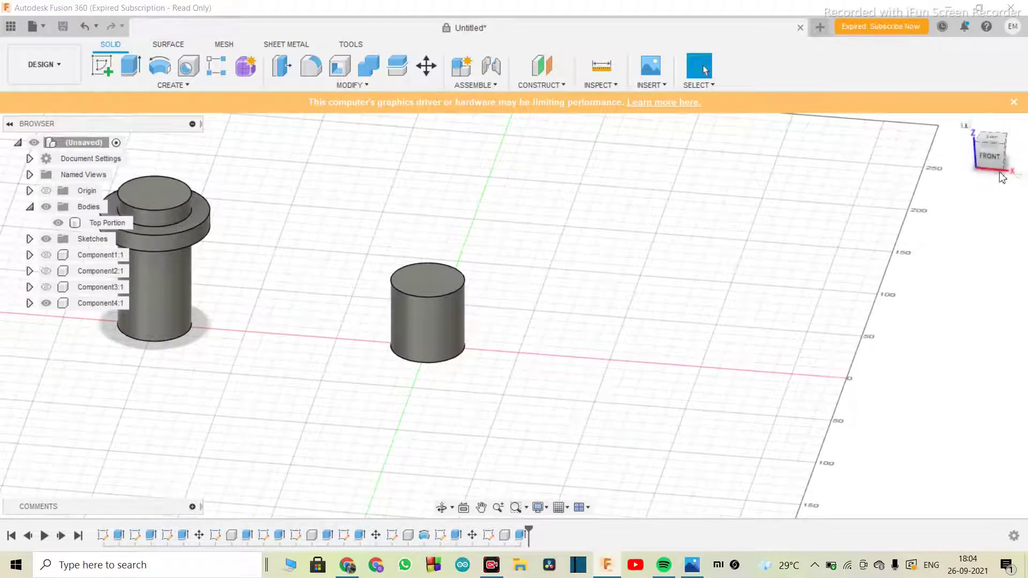
{"action": "left_click", "coordinate": [101, 65]}
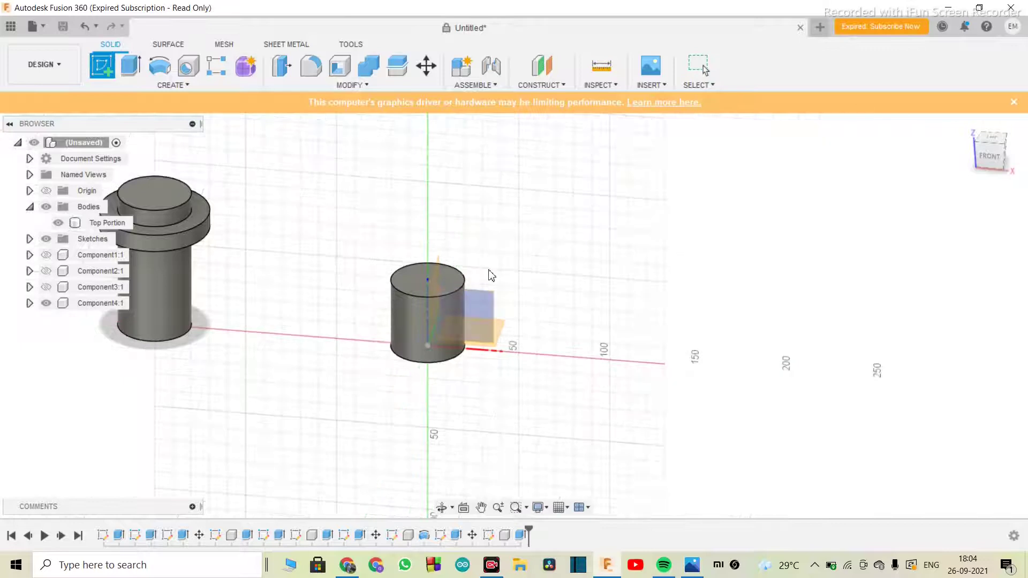
{"action": "left_click", "coordinate": [480, 308]}
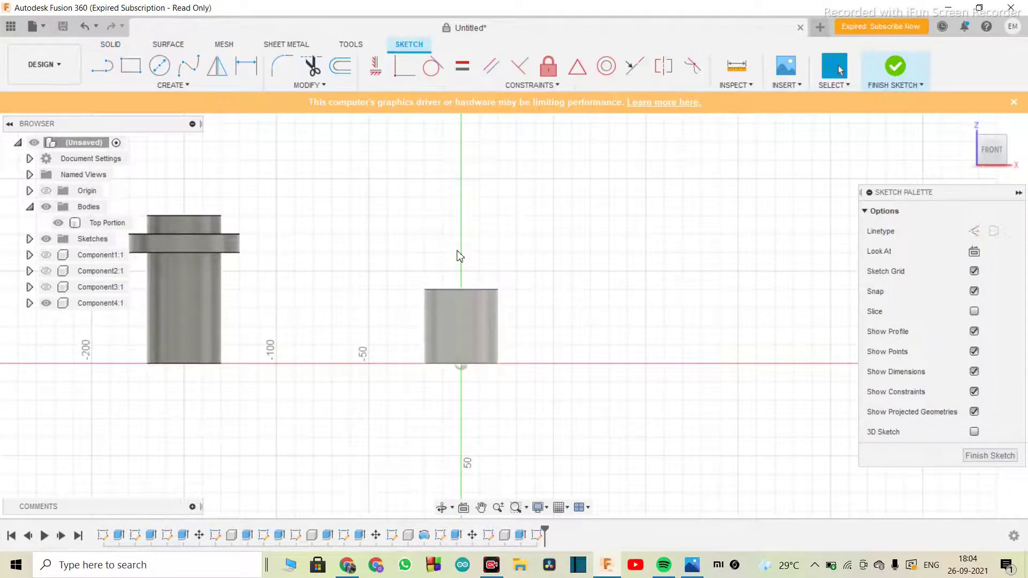
{"action": "scroll", "coordinate": [459, 257], "scroll_direction": "up", "scroll_amount": 3}
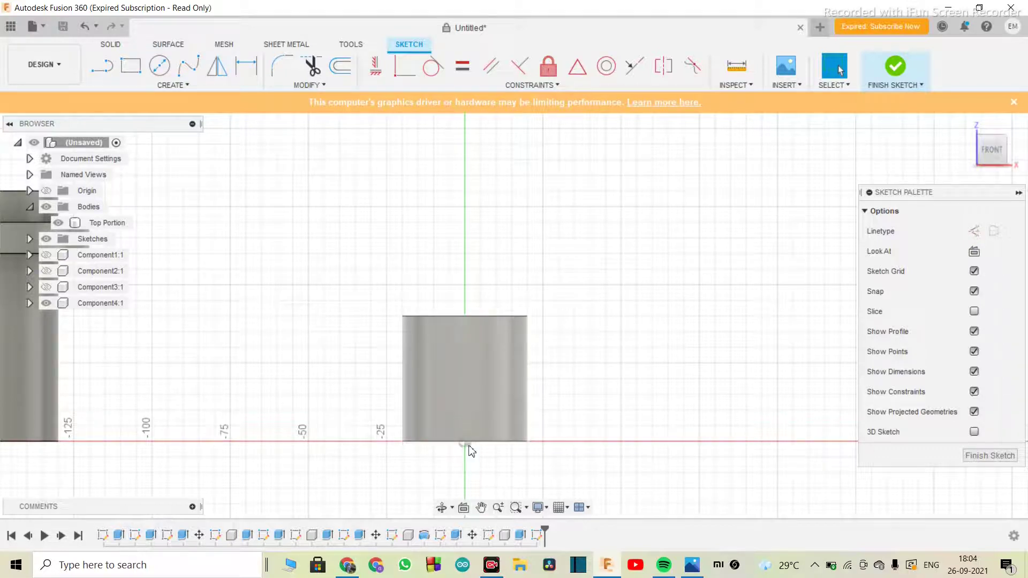
Draw a 20 mm vertical construction line upward from the origin
{"action": "key", "text": "l"}
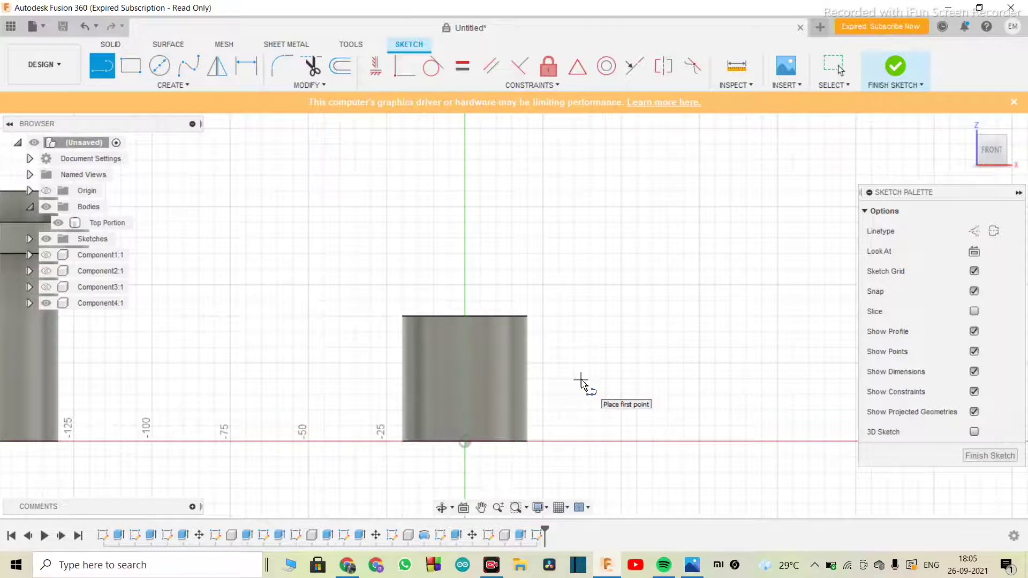
{"action": "left_click", "coordinate": [974, 231]}
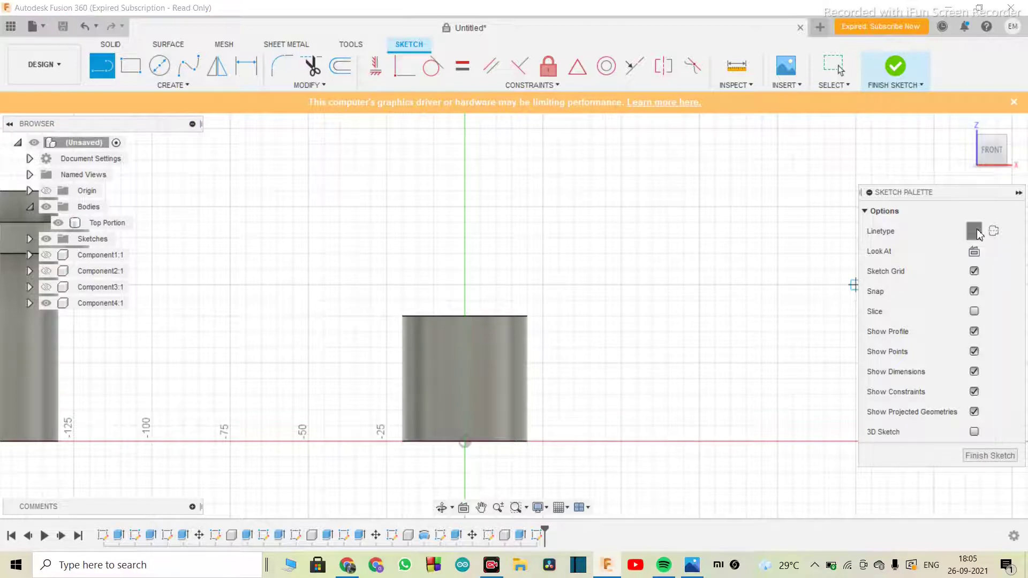
{"action": "left_click", "coordinate": [465, 443]}
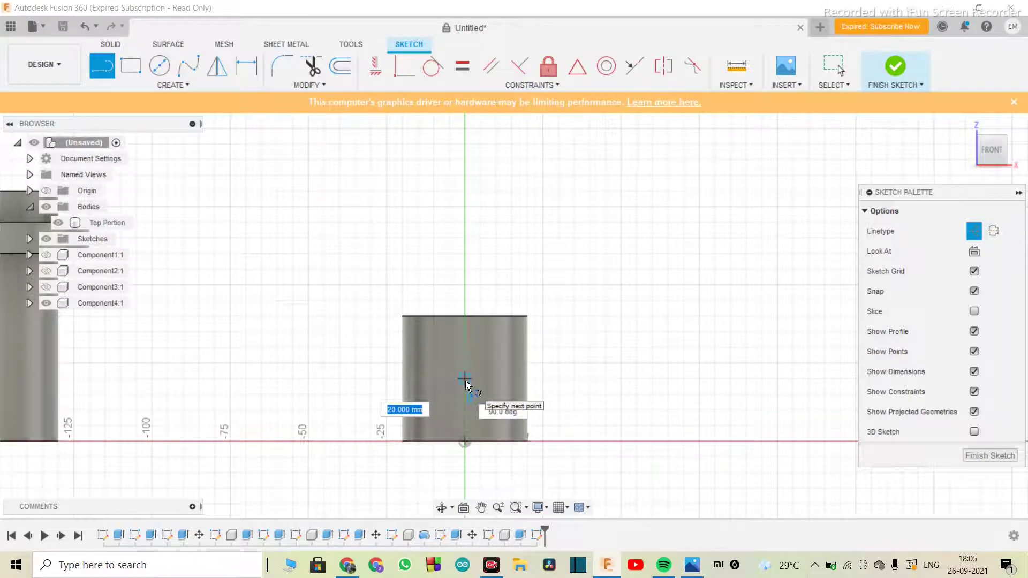
{"action": "type", "text": "20"}
{"action": "key", "text": "Return"}
{"action": "key", "text": "Escape"}
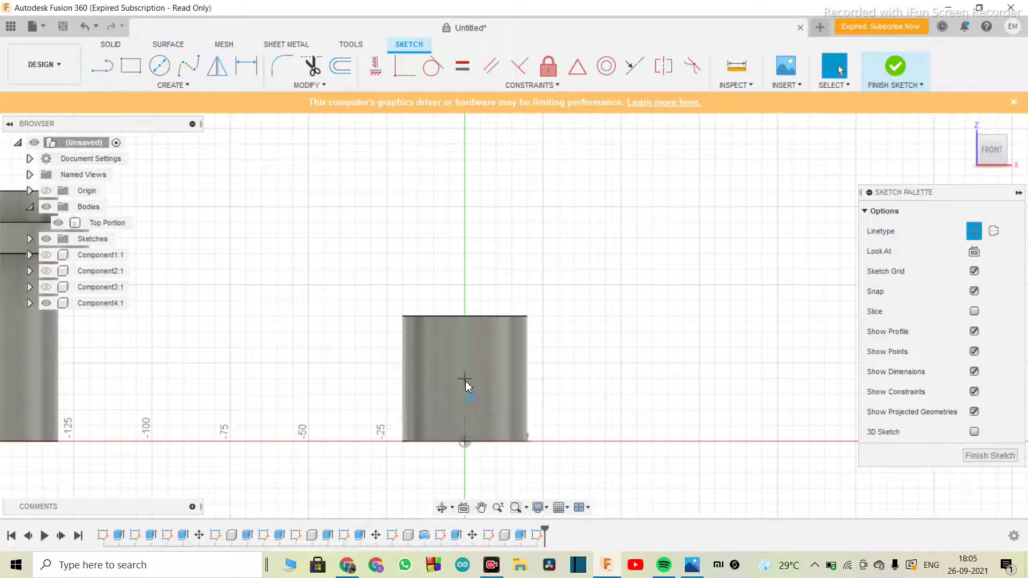
Draw a 40 mm diameter circle with normal linetype, centred on the upper end of the construction line
{"action": "key", "text": "c"}
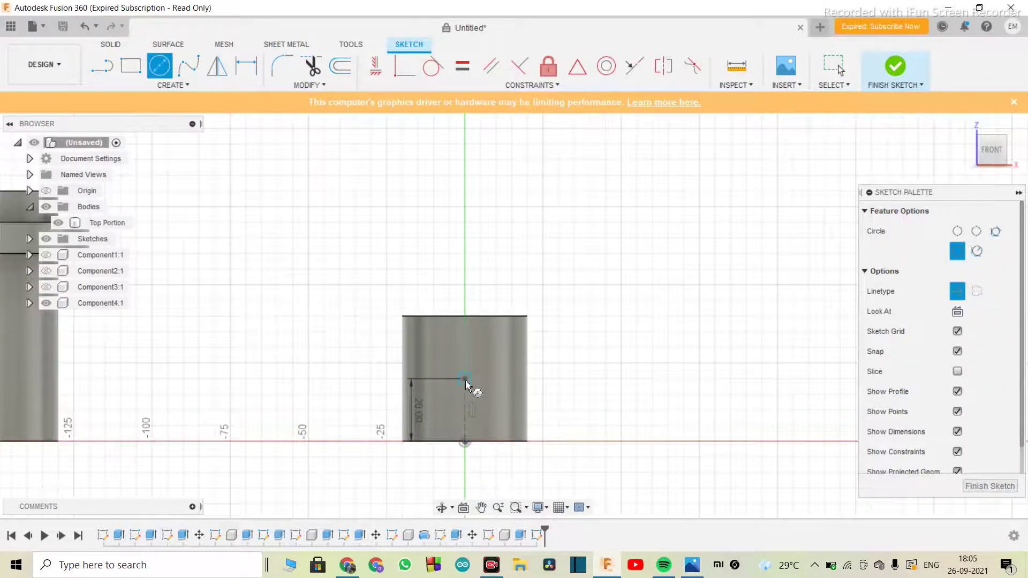
{"action": "left_click", "coordinate": [465, 379]}
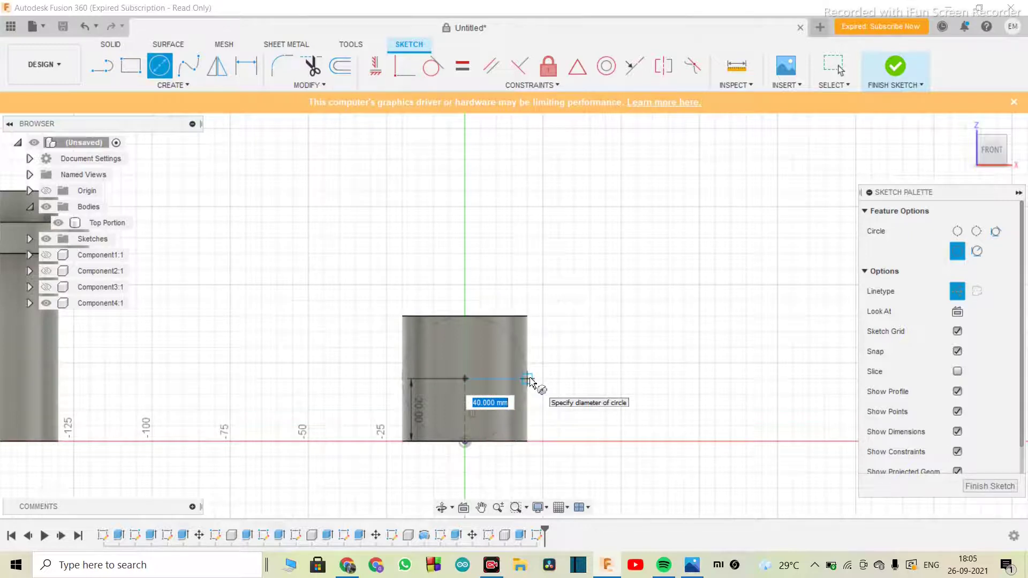
{"action": "left_click", "coordinate": [957, 290]}
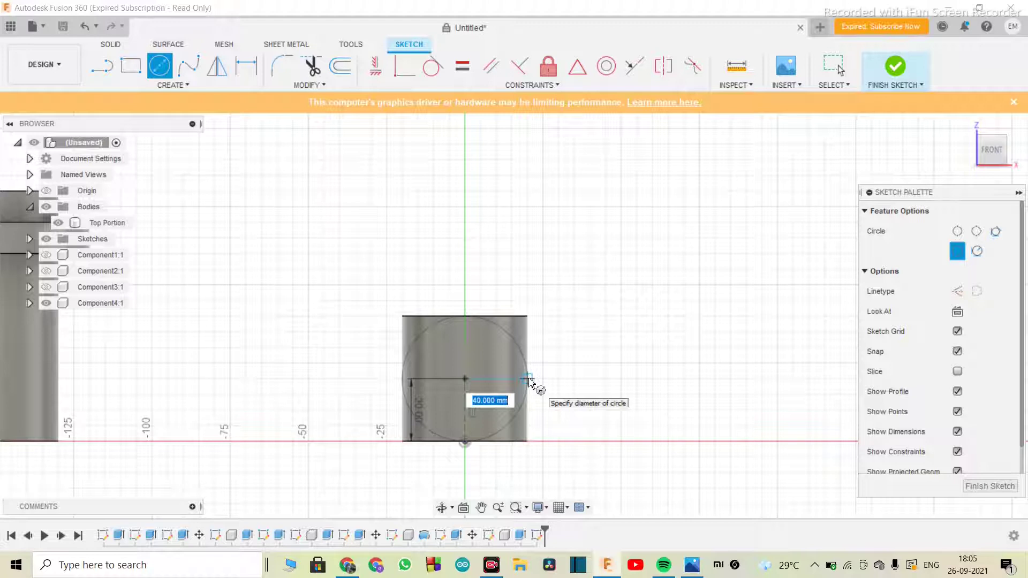
{"action": "type", "text": "40"}
{"action": "key", "text": "Return"}
{"action": "key", "text": "Escape"}
Draw a 20 mm line straight up from the circle's left quadrant and a 40 mm horizontal line across its top
{"action": "key", "text": "l"}
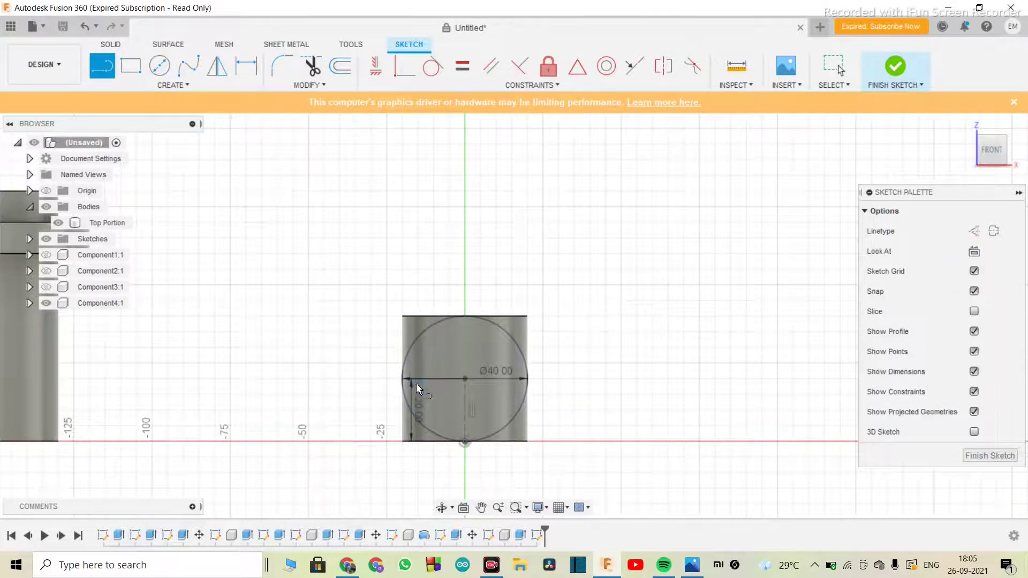
{"action": "left_click", "coordinate": [402, 380]}
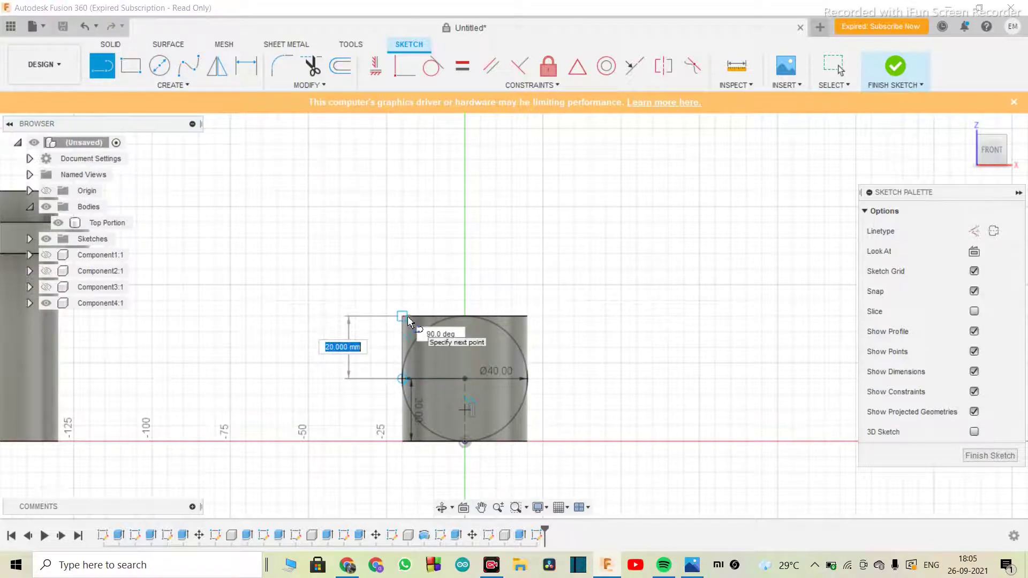
{"action": "type", "text": "20"}
{"action": "key", "text": "Tab"}
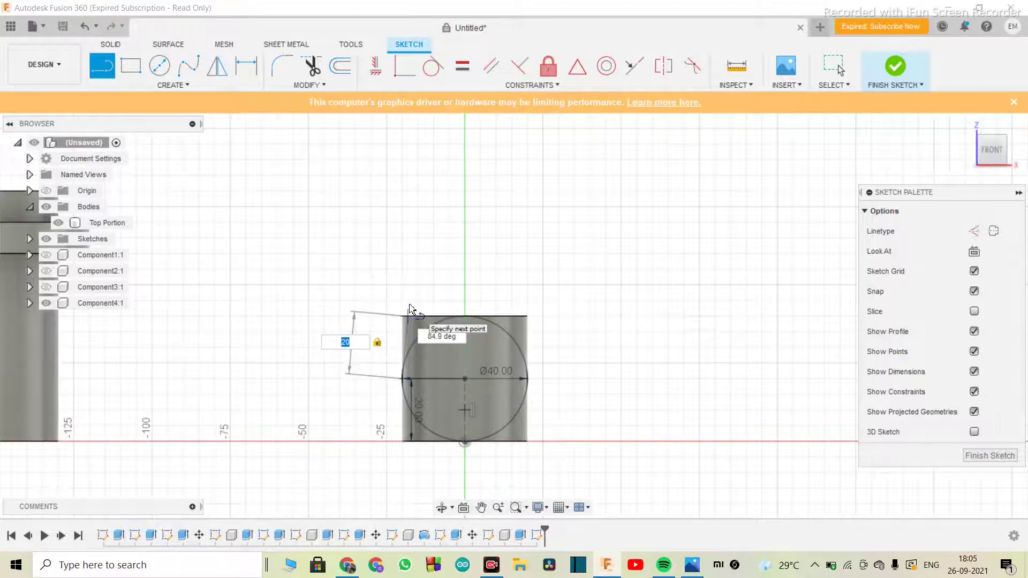
{"action": "left_click", "coordinate": [403, 314]}
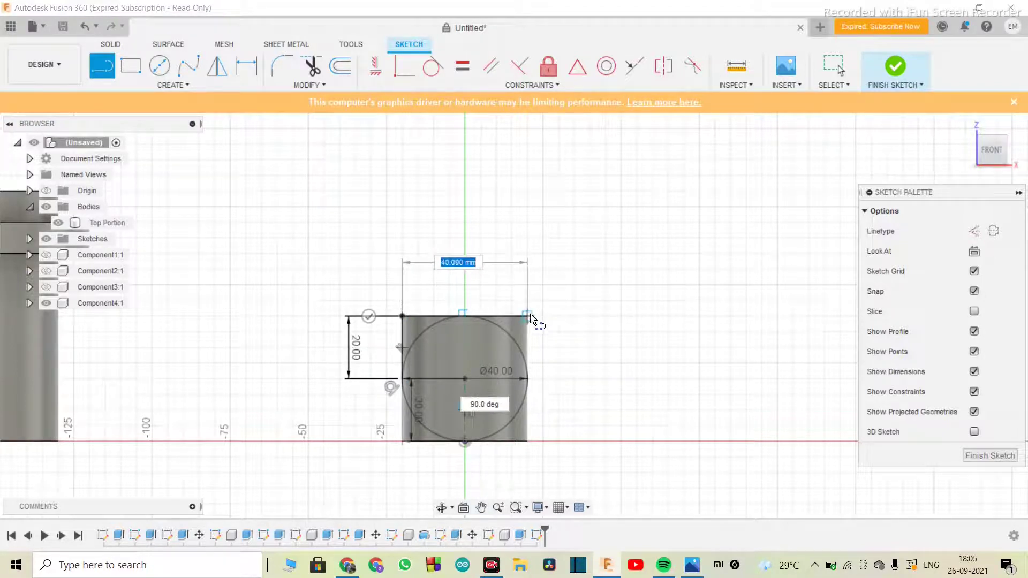
{"action": "type", "text": "40"}
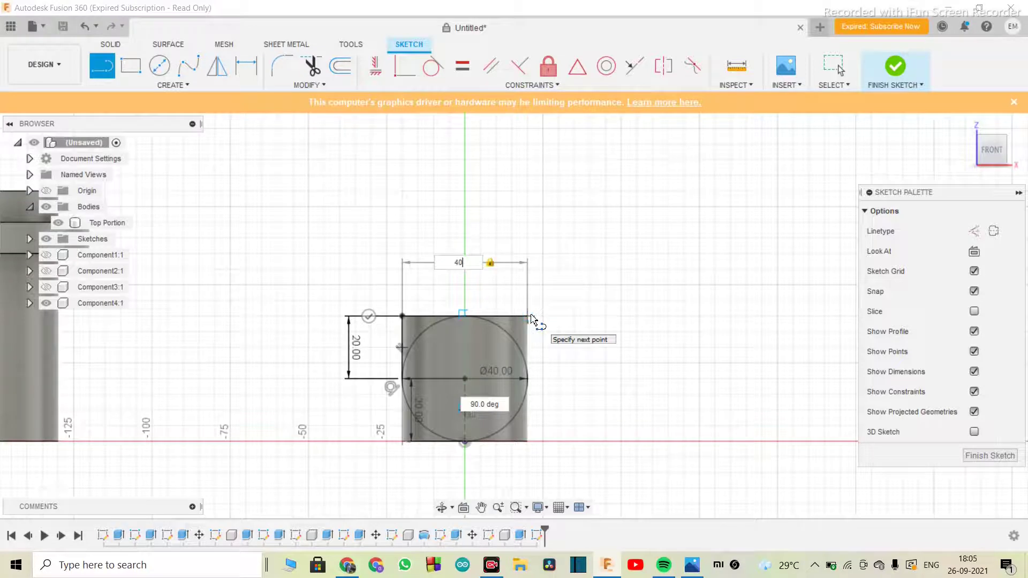
{"action": "key", "text": "Return"}
{"action": "key", "text": "Escape"}
Draw a vertical line from the right end of the 40 mm line down to the circle's right quadrant
{"action": "key", "text": "l"}
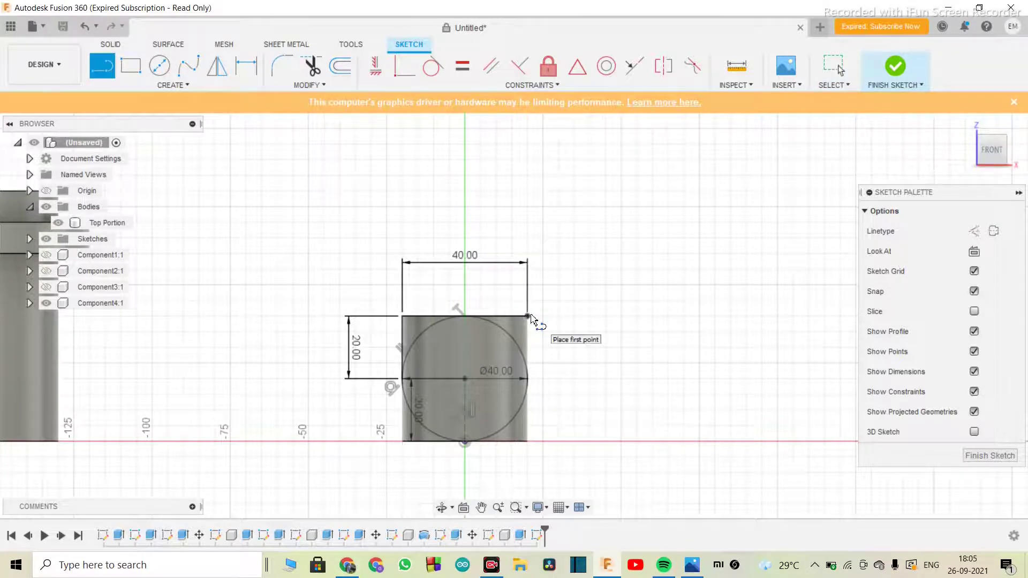
{"action": "left_click", "coordinate": [527, 319]}
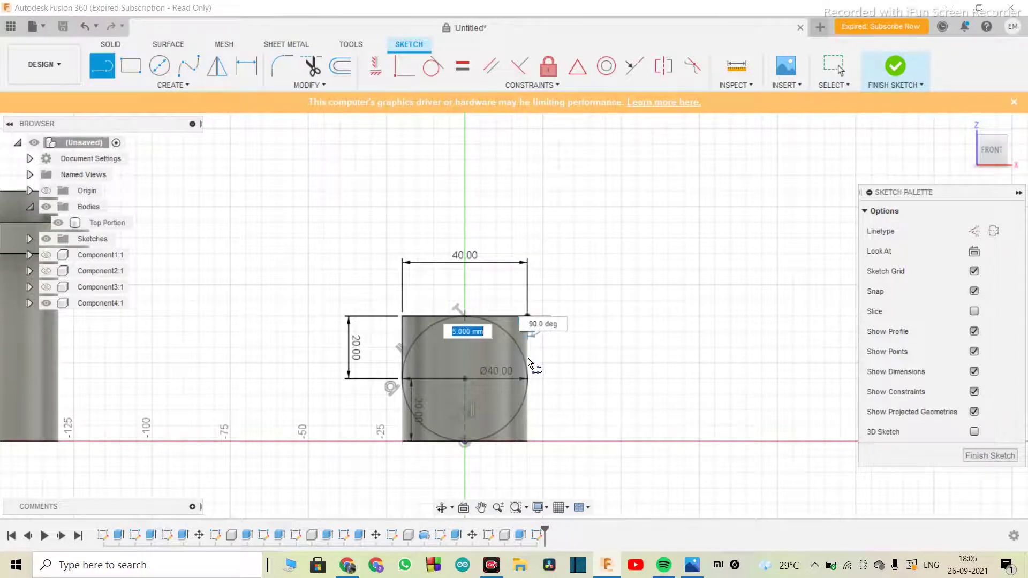
{"action": "key", "text": "Escape"}
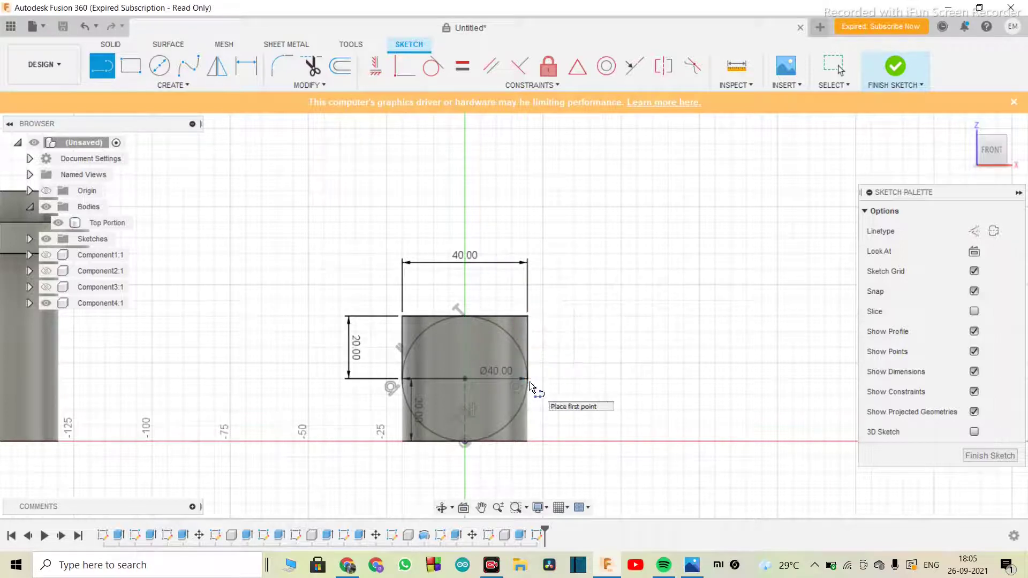
{"action": "key", "text": "Escape"}
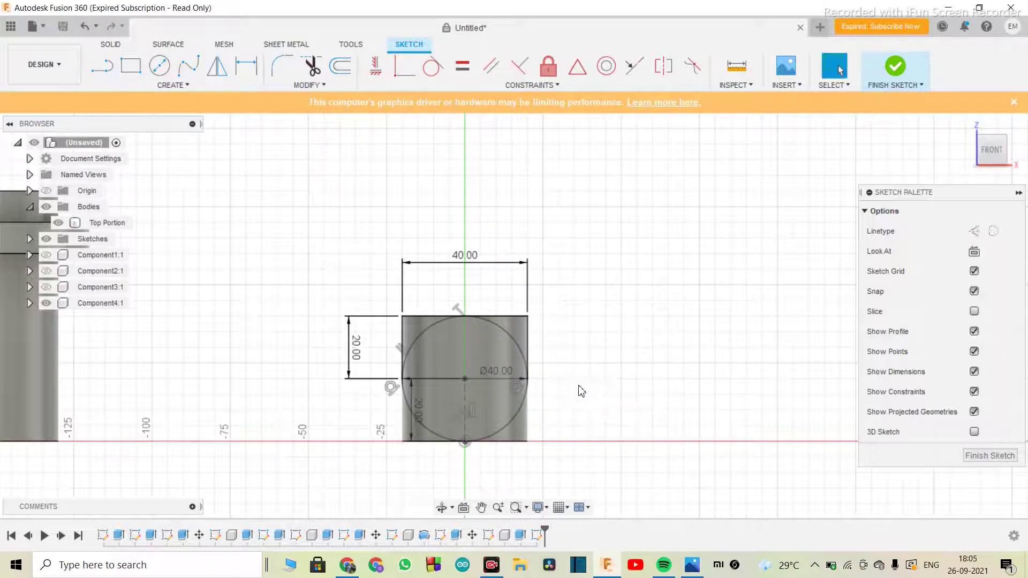
Trim away both lower quarters of the circle, leaving the upper semicircle, and finish the sketch
{"action": "key", "text": "t"}
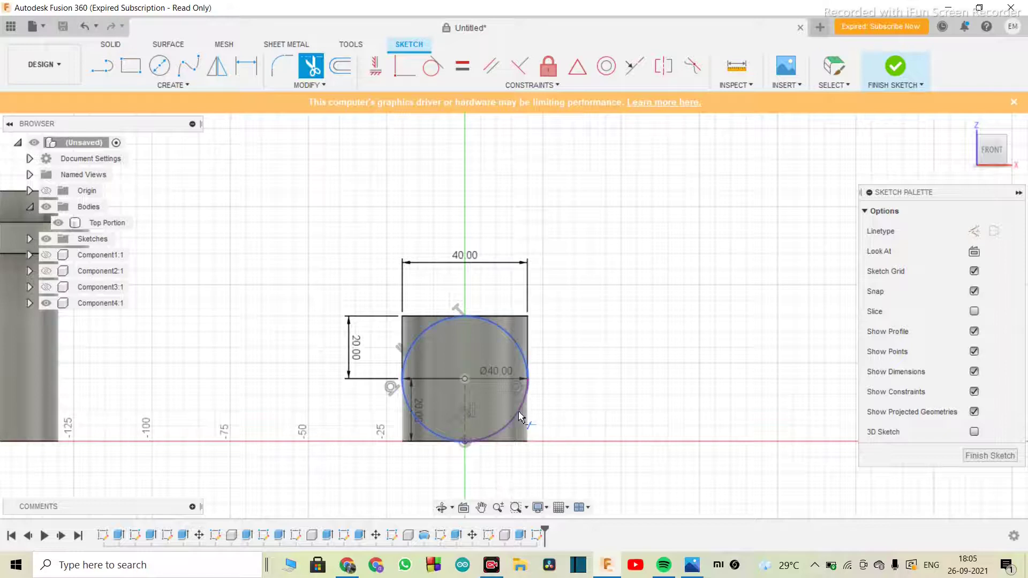
{"action": "left_click", "coordinate": [521, 420]}
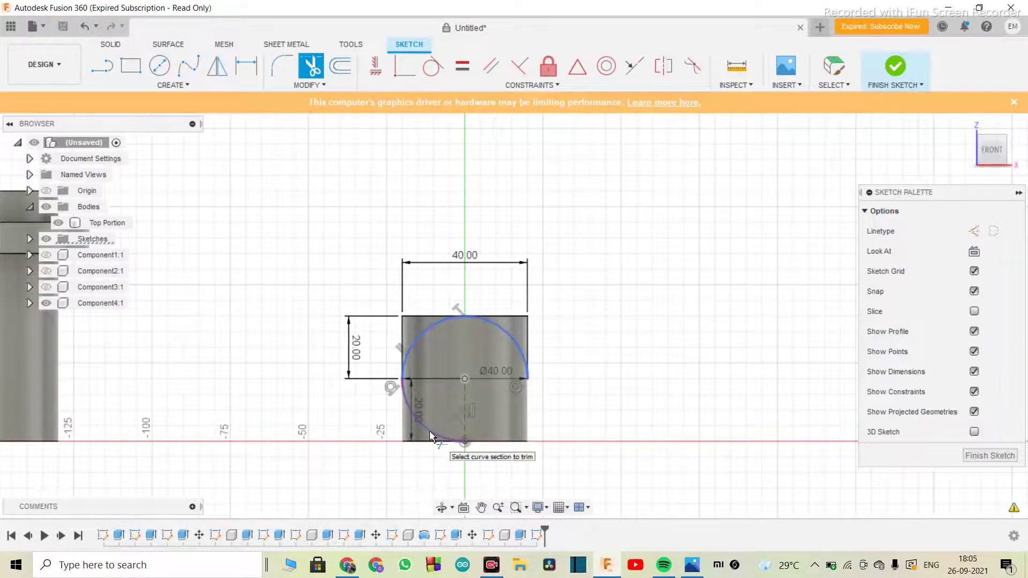
{"action": "left_click", "coordinate": [431, 436]}
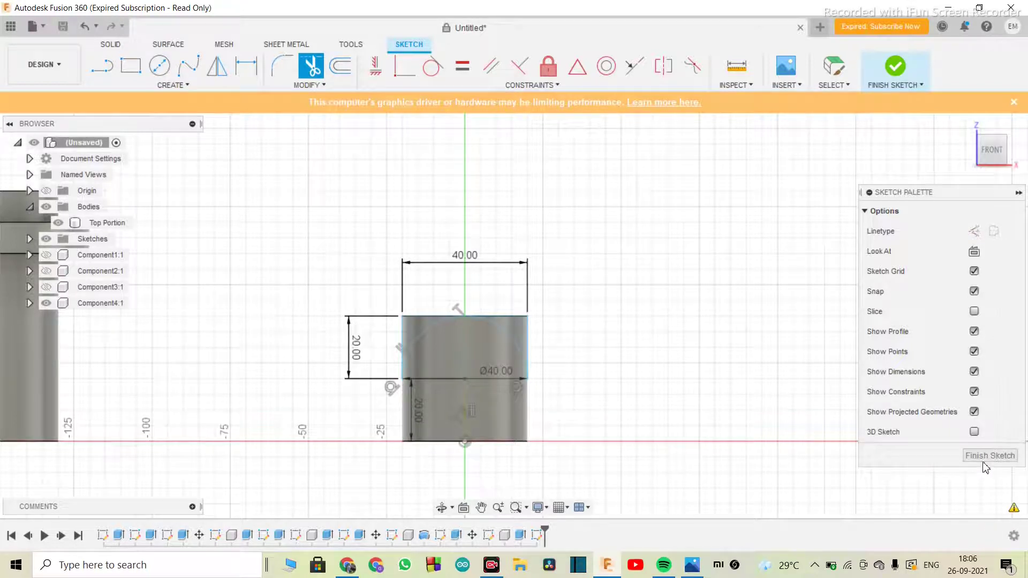
{"action": "left_click", "coordinate": [983, 459]}
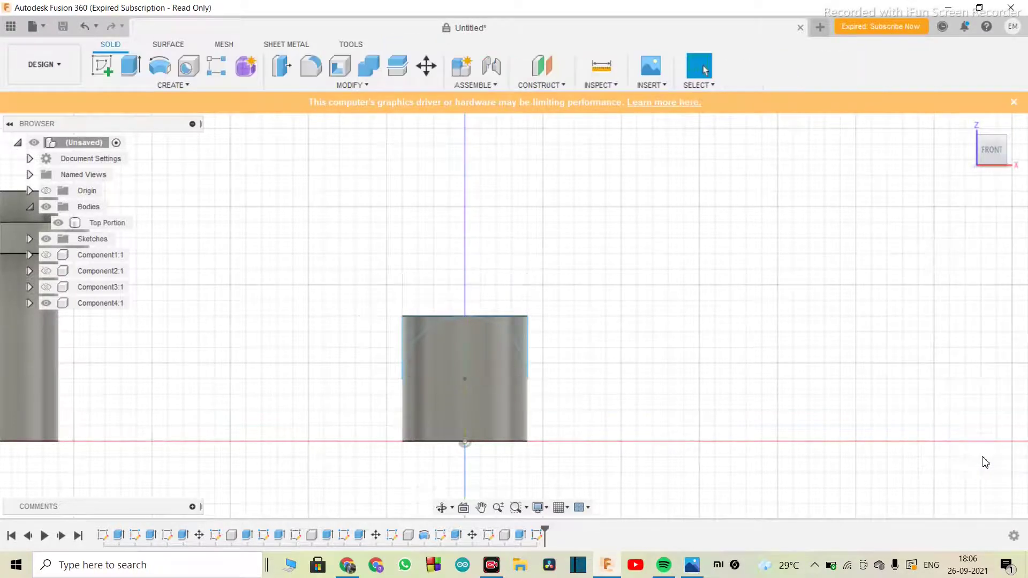
Hide Component4 to expose the two corner profiles between the semicircle and the surrounding lines
{"action": "left_click", "coordinate": [442, 507]}
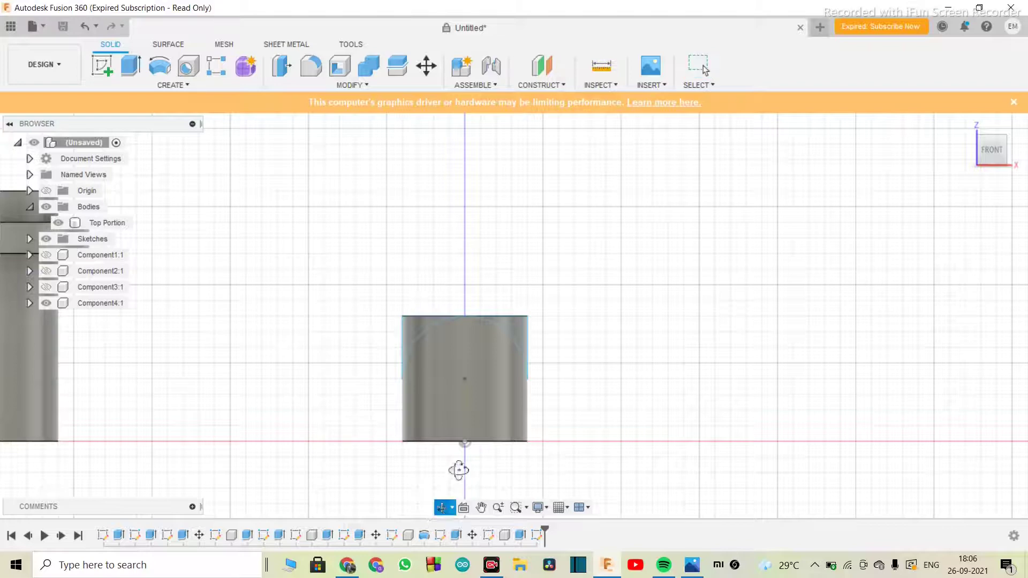
{"action": "left_click_drag", "start_coordinate": [476, 429], "coordinate": [443, 450]}
{"action": "key", "text": "Escape"}
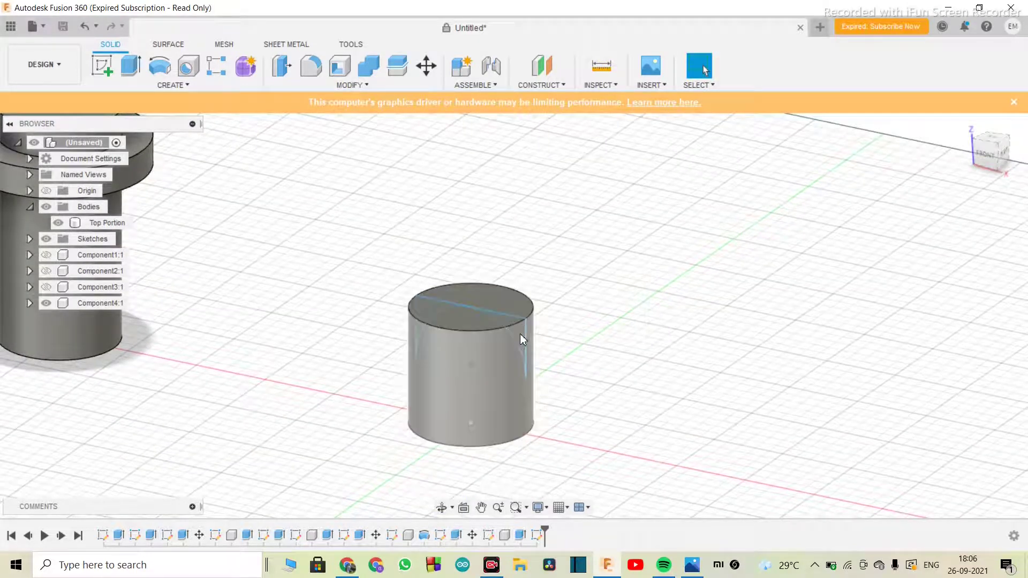
{"action": "left_click", "coordinate": [45, 304]}
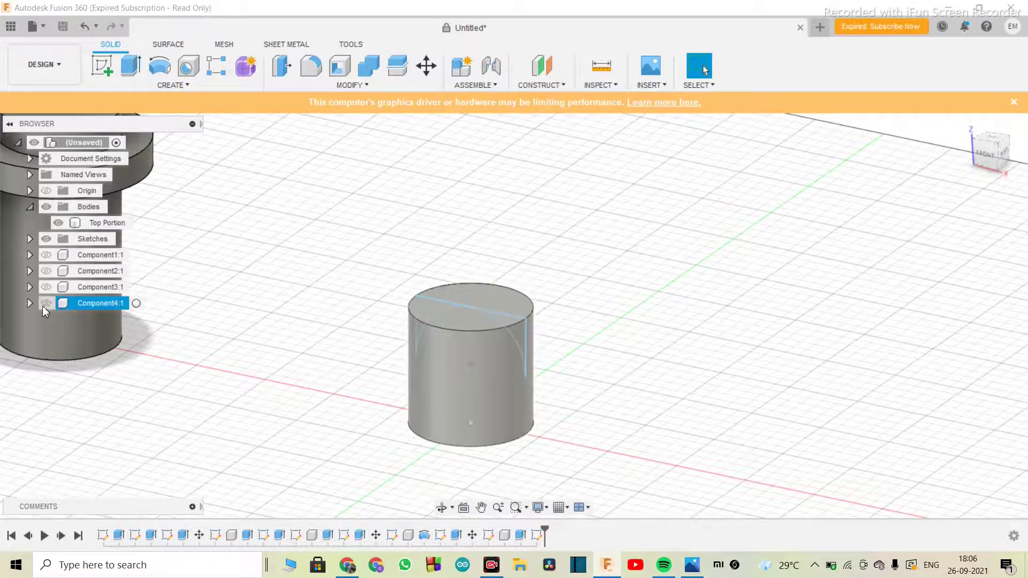
{"action": "left_click", "coordinate": [45, 304]}
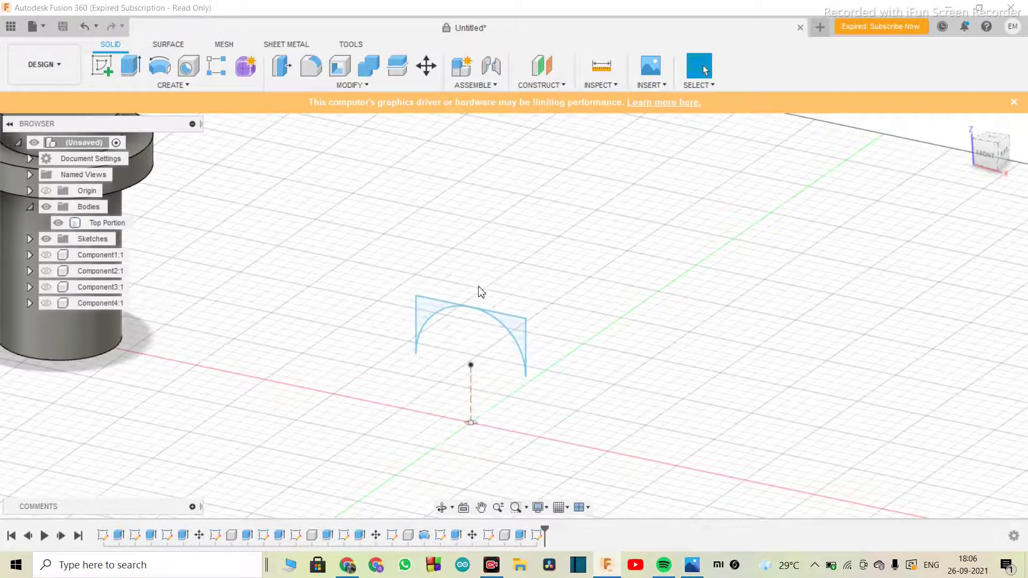
Show Component4 and extrude-cut both corner profiles symmetrically through its cylinder, 80 mm to each side
{"action": "left_click", "coordinate": [517, 333]}
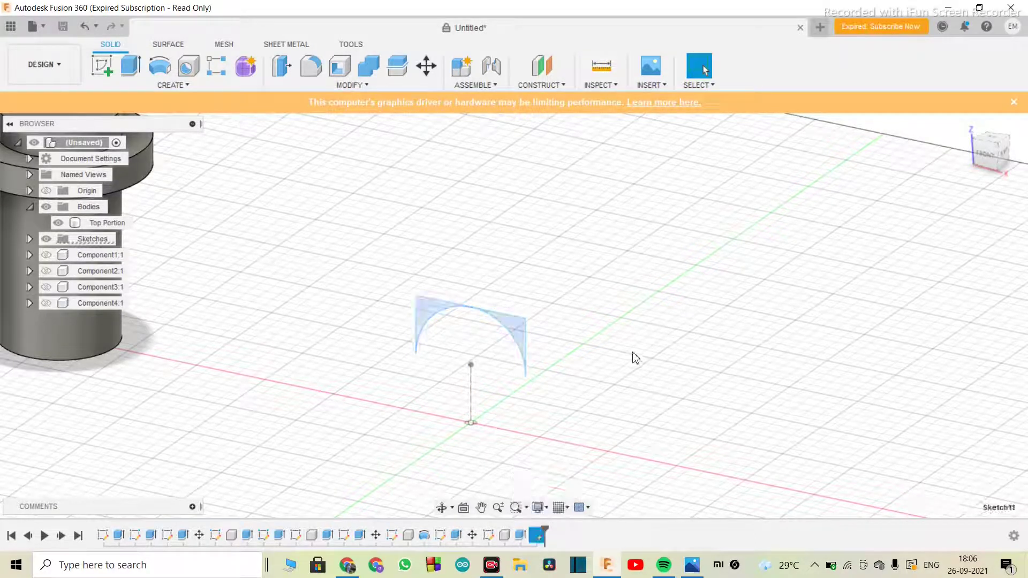
{"action": "key", "text": "e"}
{"action": "left_click", "coordinate": [438, 309]}
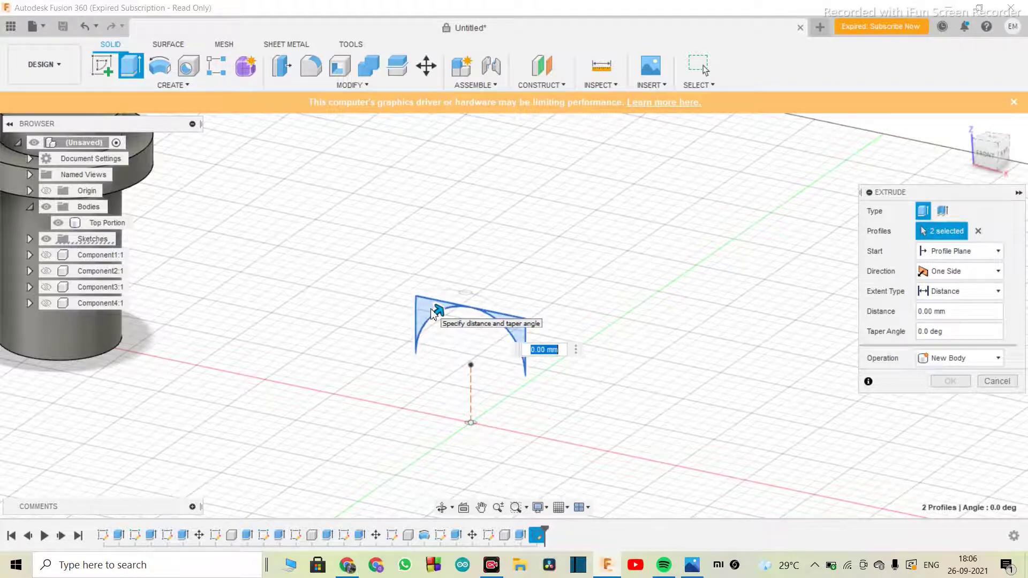
{"action": "left_click", "coordinate": [47, 303]}
{"action": "left_click", "coordinate": [946, 270]}
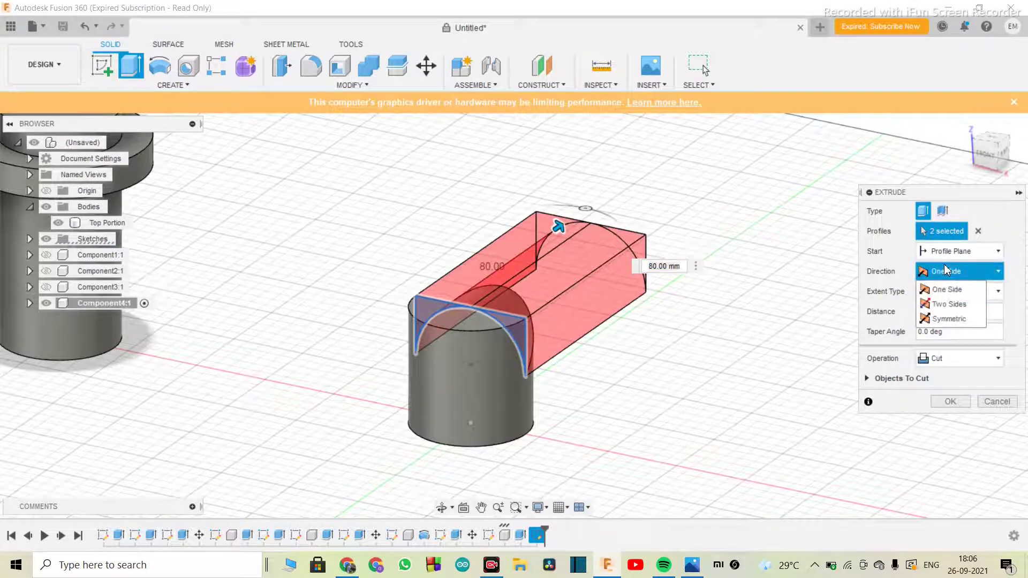
{"action": "left_click", "coordinate": [948, 318]}
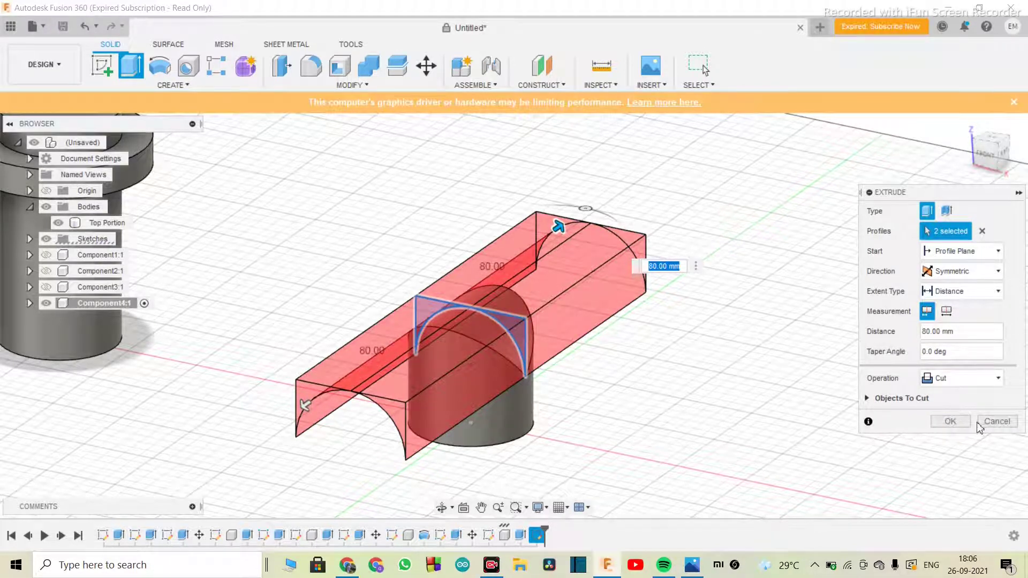
{"action": "left_click", "coordinate": [955, 421]}
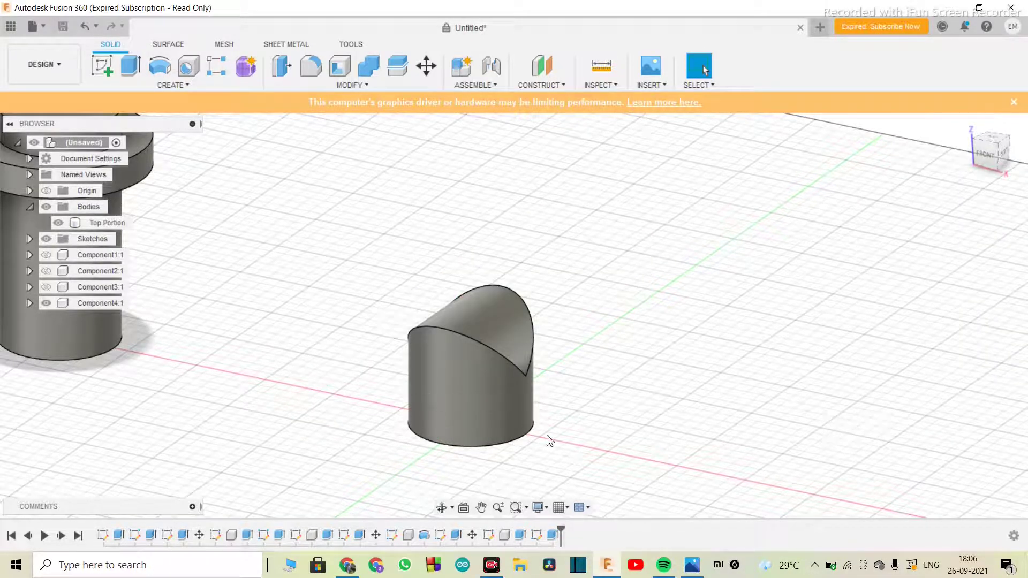
{"action": "scroll", "coordinate": [492, 429], "scroll_direction": "down", "scroll_amount": 3}
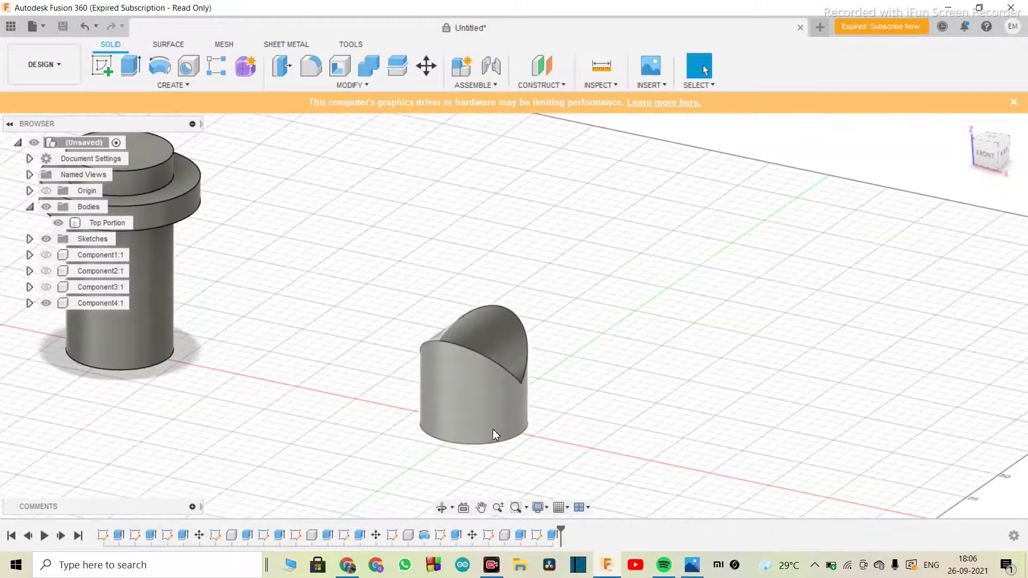
Start a sketch on the front plane and draw a vertical construction line from the origin up to the rounded top's arc centre
{"action": "mouse_move", "coordinate": [492, 429]}
{"action": "middle_mouse_down", "text": "shift"}
{"action": "mouse_move", "coordinate": [497, 396]}
{"action": "mouse_move", "coordinate": [572, 402]}
{"action": "middle_mouse_up", "text": "shift"}
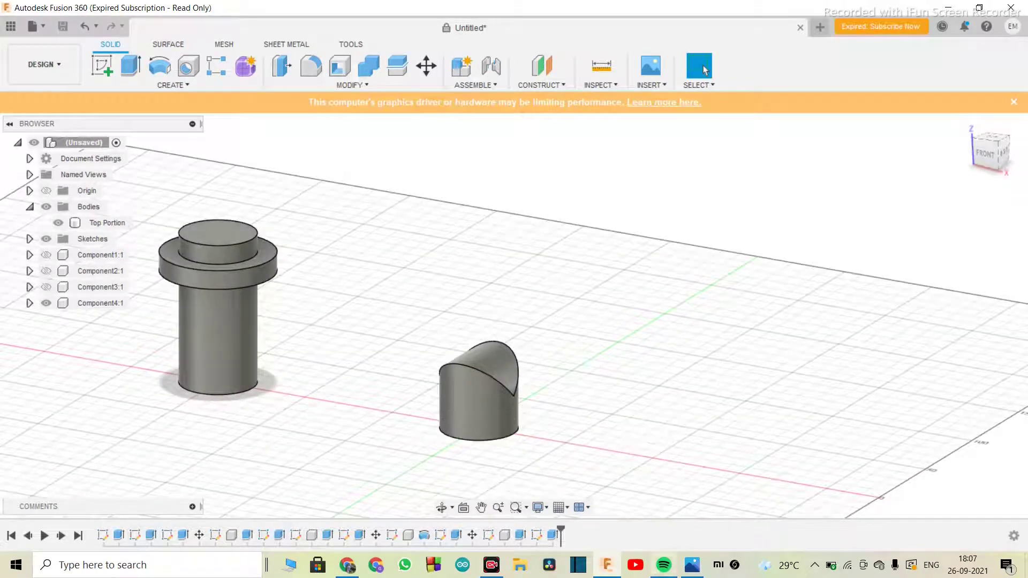
{"action": "left_click", "coordinate": [692, 565]}
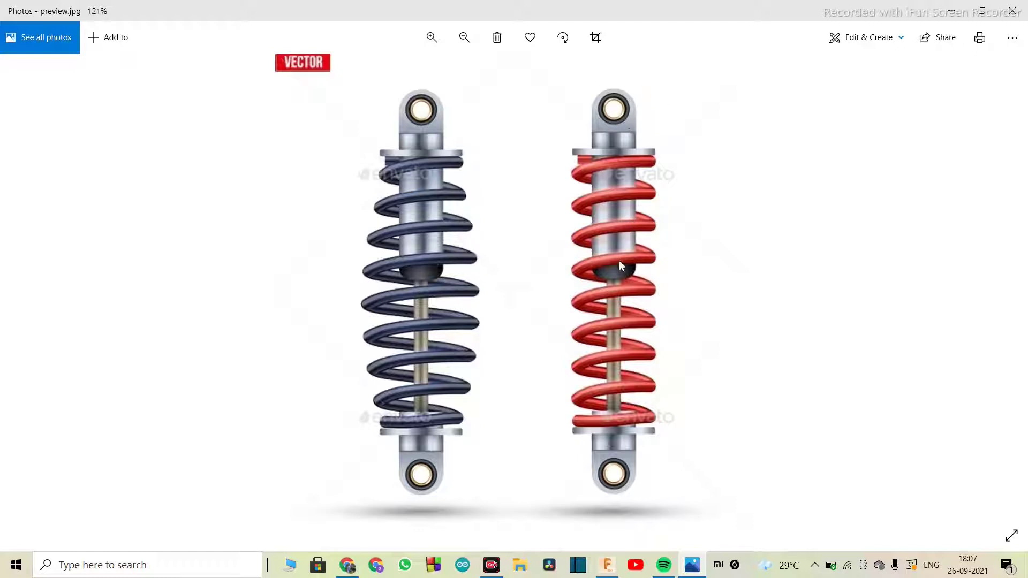
{"action": "left_click", "coordinate": [692, 564]}
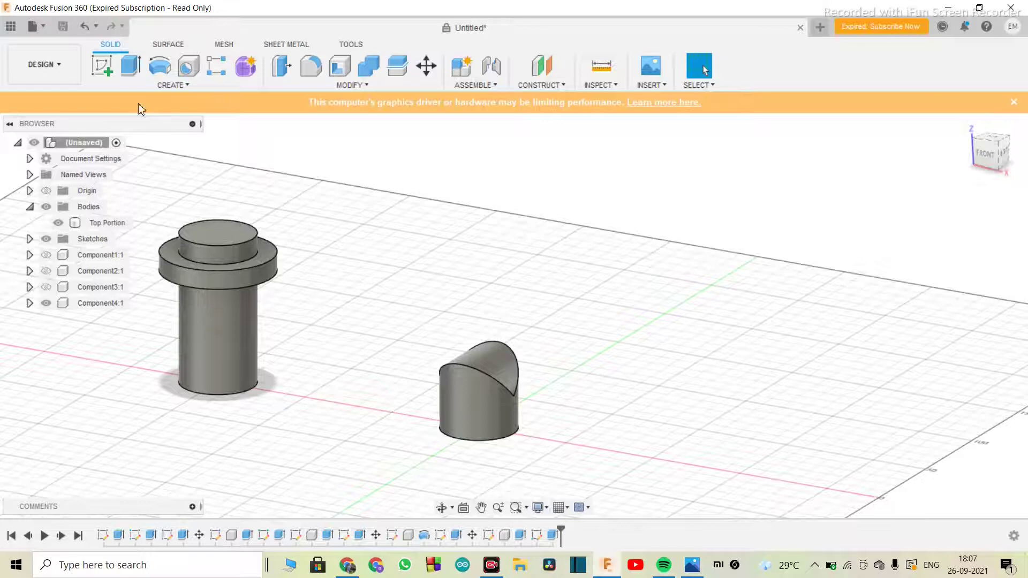
{"action": "left_click", "coordinate": [107, 65]}
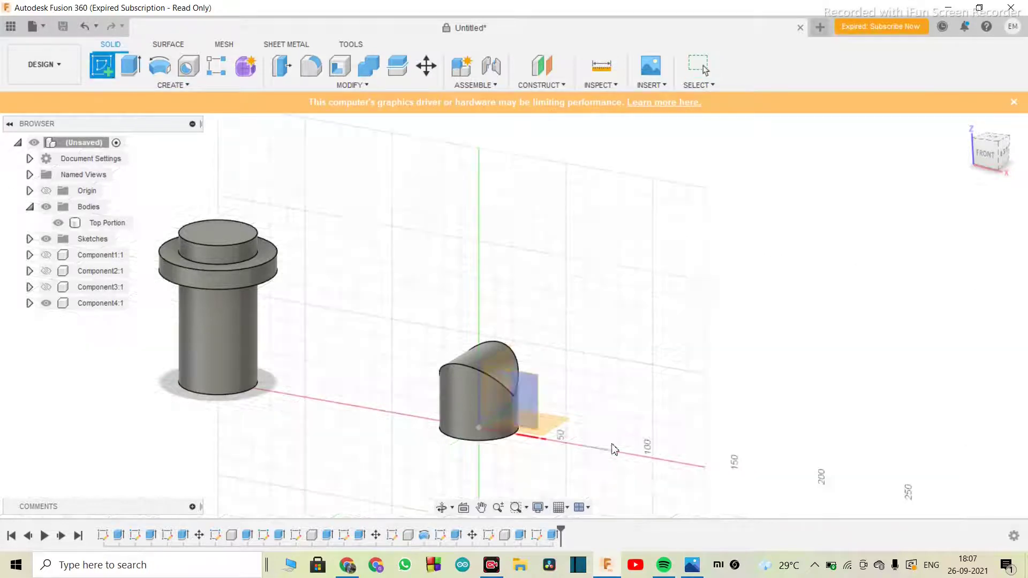
{"action": "left_click", "coordinate": [528, 395]}
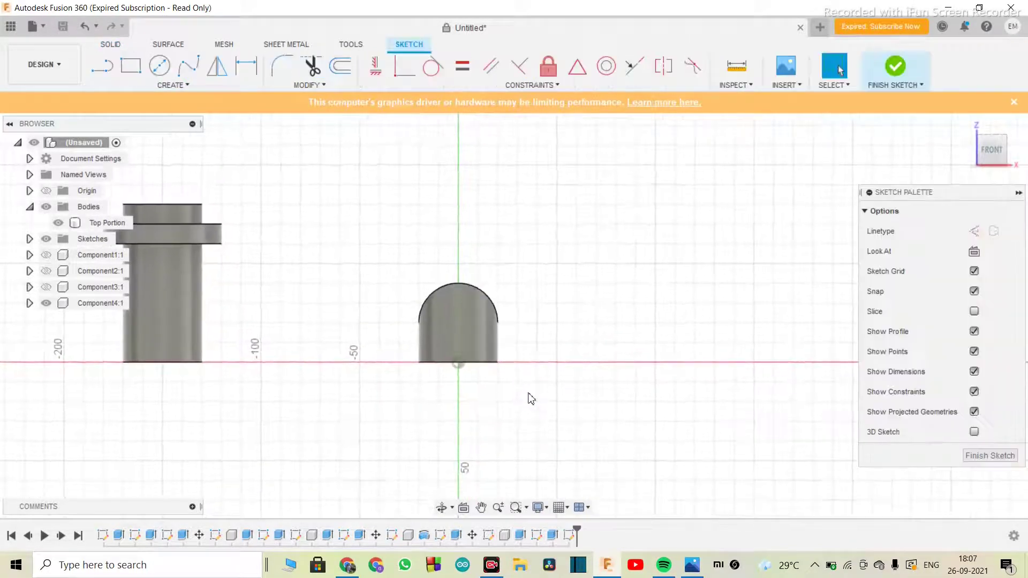
{"action": "scroll", "coordinate": [470, 309], "scroll_direction": "up", "scroll_amount": 3}
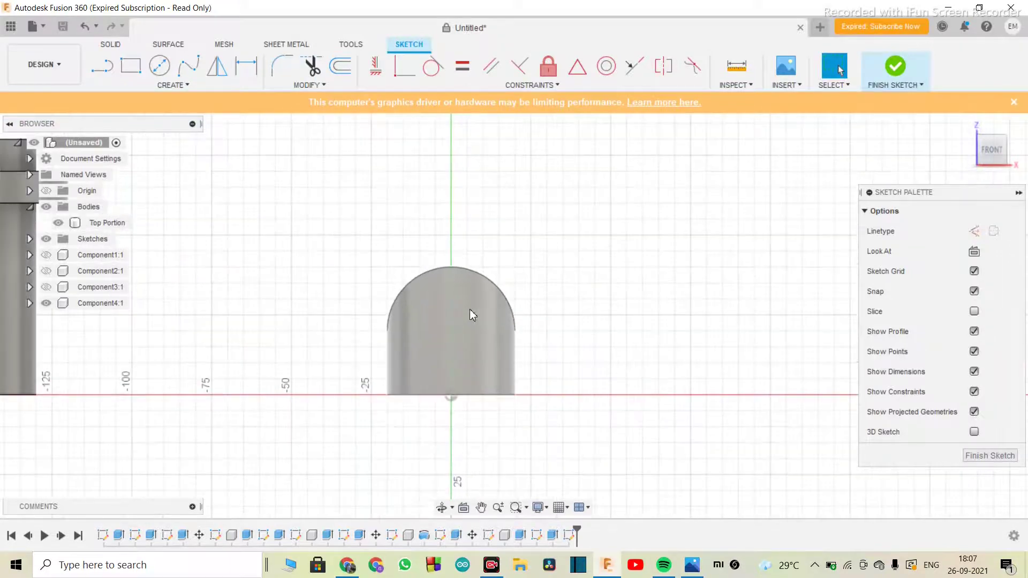
{"action": "key", "text": "l"}
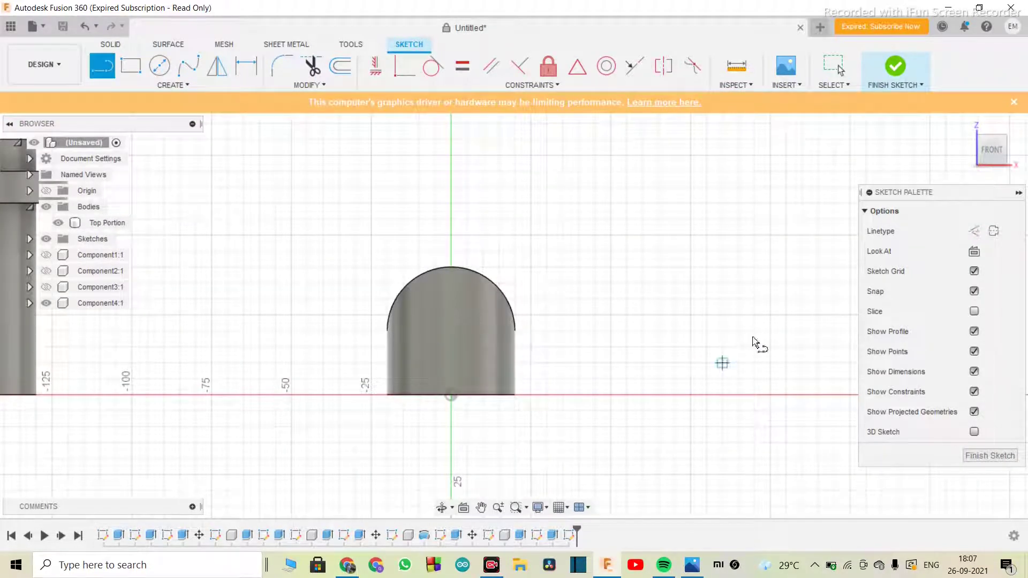
{"action": "left_click", "coordinate": [974, 231]}
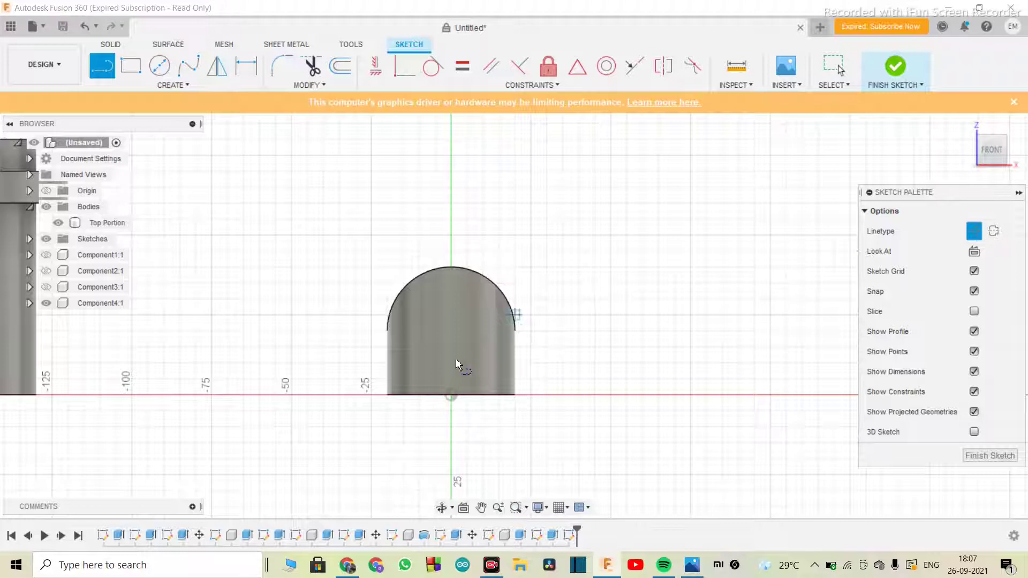
{"action": "left_click", "coordinate": [451, 396]}
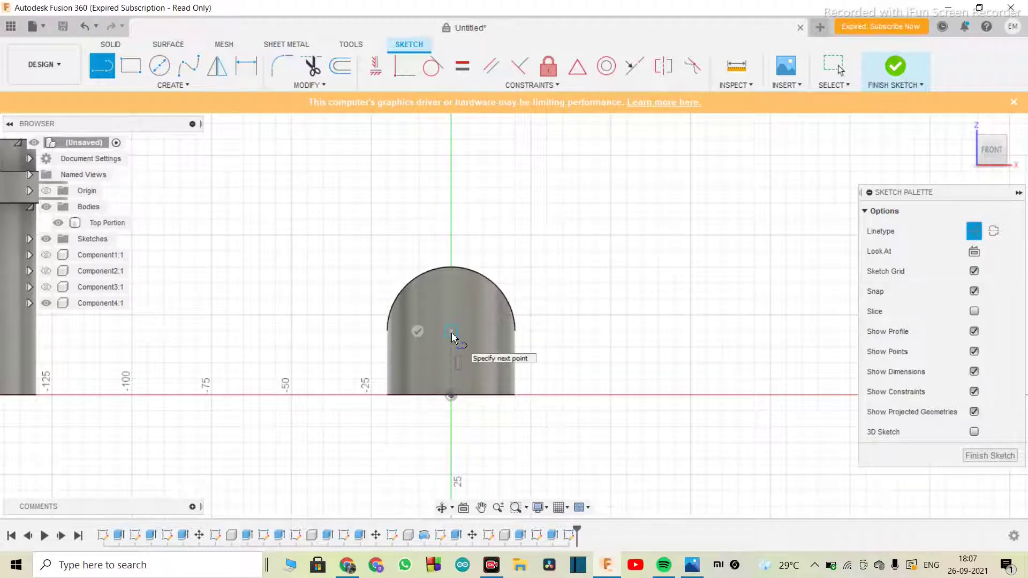
{"action": "left_click", "coordinate": [453, 336]}
Draw a 25 mm circle with normal linetype centred on the construction line's upper end, and finish the sketch
{"action": "key", "text": "c"}
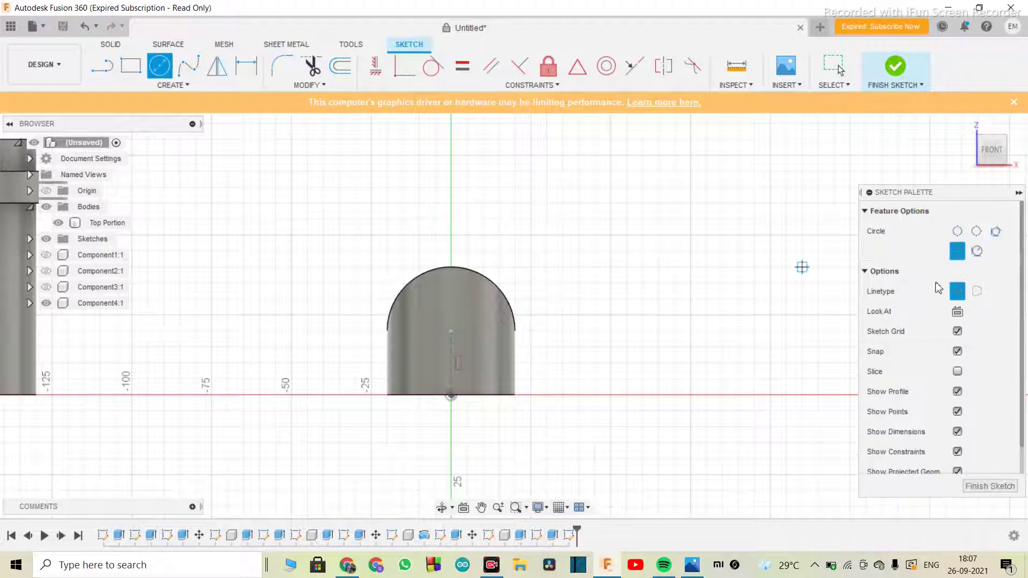
{"action": "left_click", "coordinate": [958, 293]}
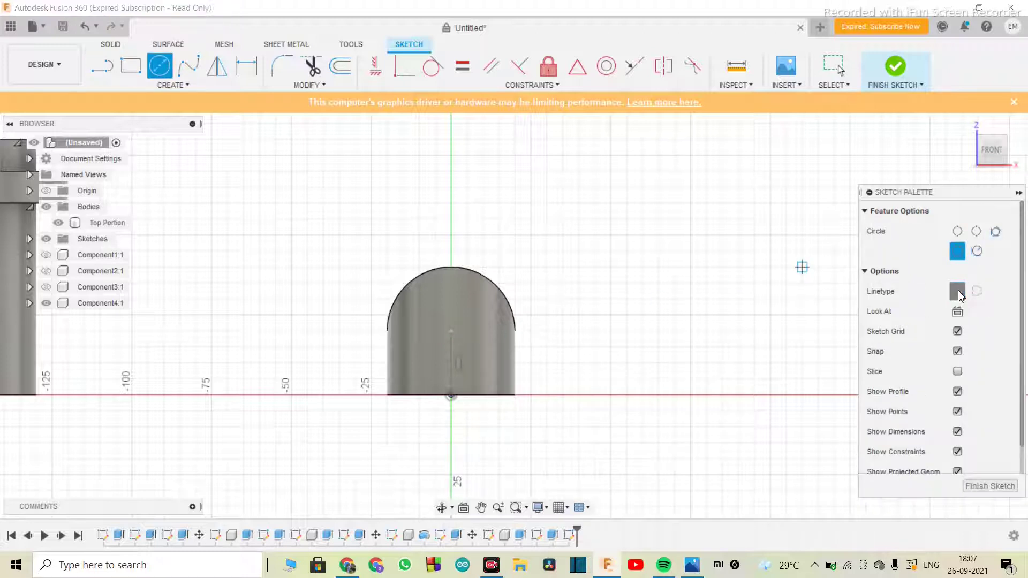
{"action": "left_click", "coordinate": [451, 332]}
{"action": "type", "text": "25"}
{"action": "key", "text": "Return"}
{"action": "left_click", "coordinate": [987, 459]}
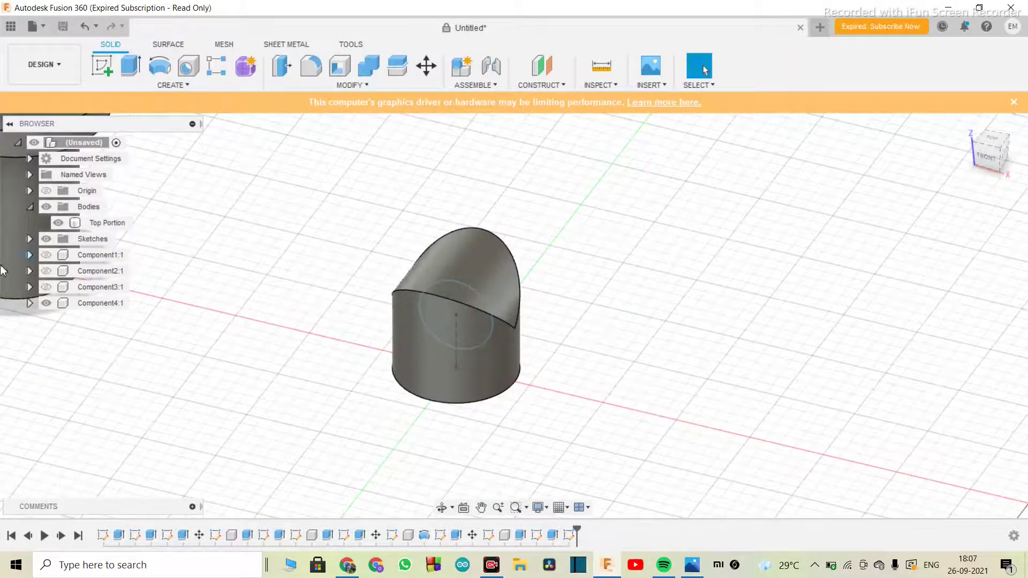
Hide Component4 to select the 25 mm circle, then show it and extrude-cut the circle through it symmetrically, 125 mm to each side
{"action": "left_click", "coordinate": [54, 304]}
{"action": "left_click", "coordinate": [46, 304]}
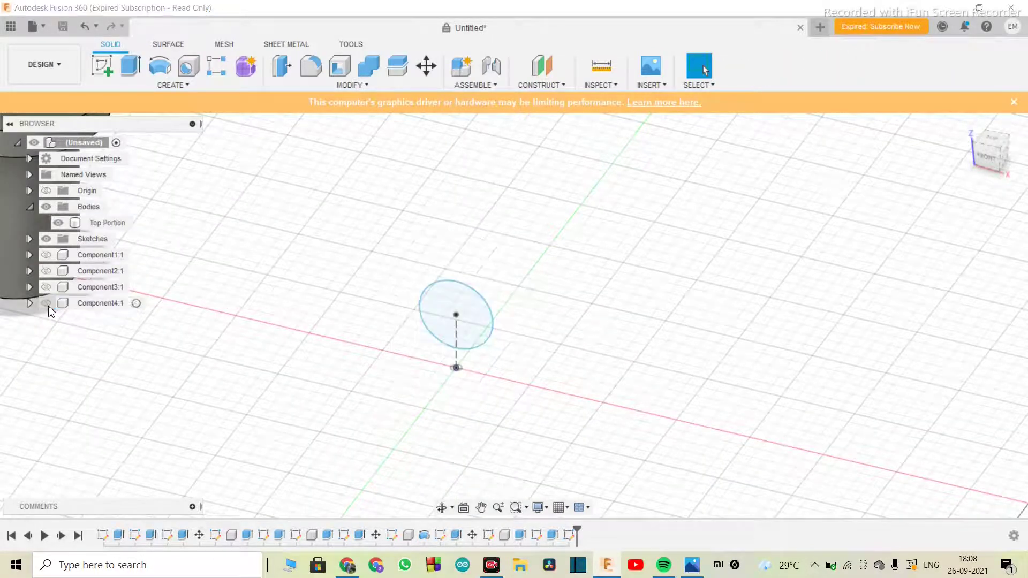
{"action": "left_click", "coordinate": [474, 322]}
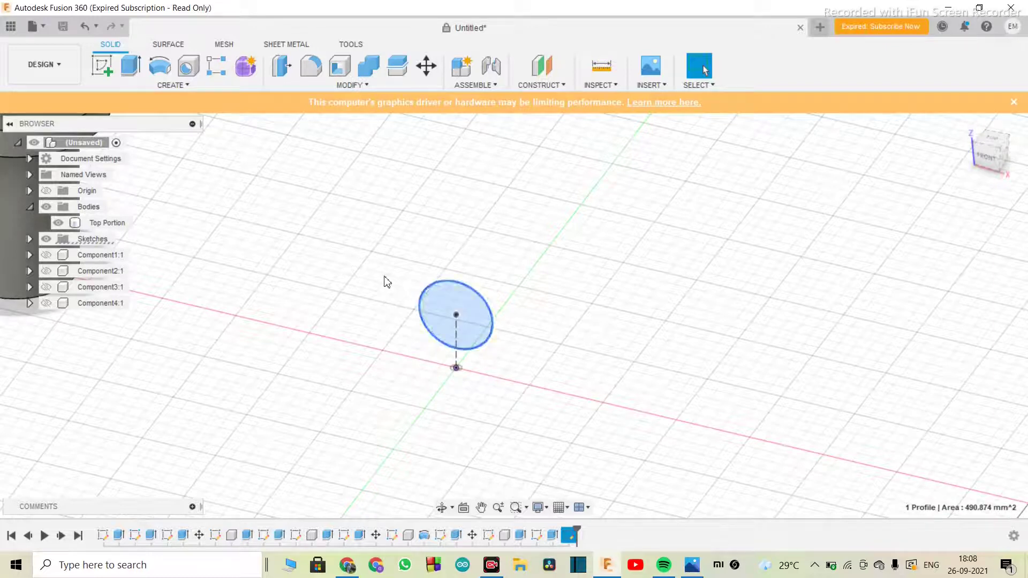
{"action": "key", "text": "e"}
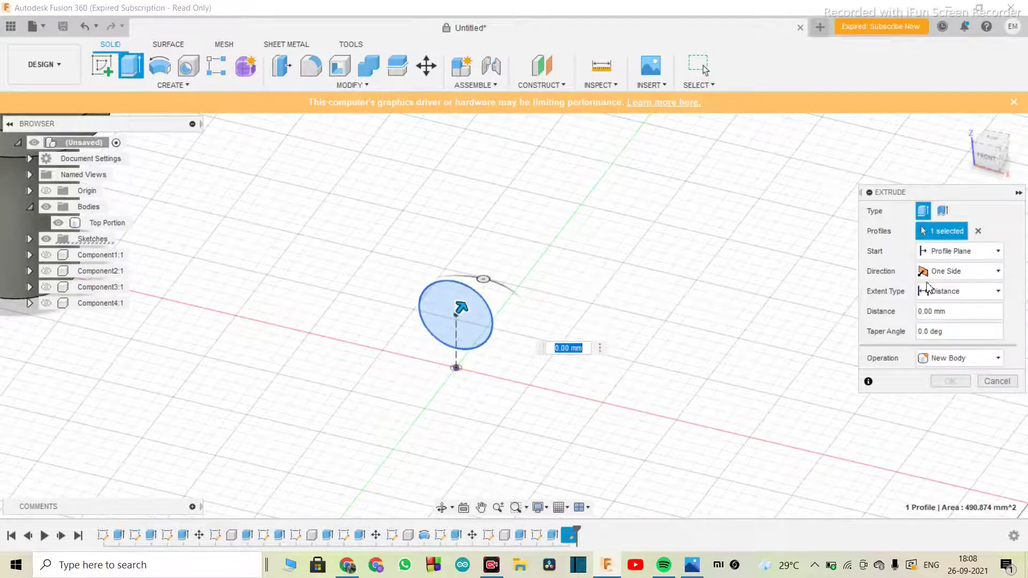
{"action": "left_click", "coordinate": [974, 271]}
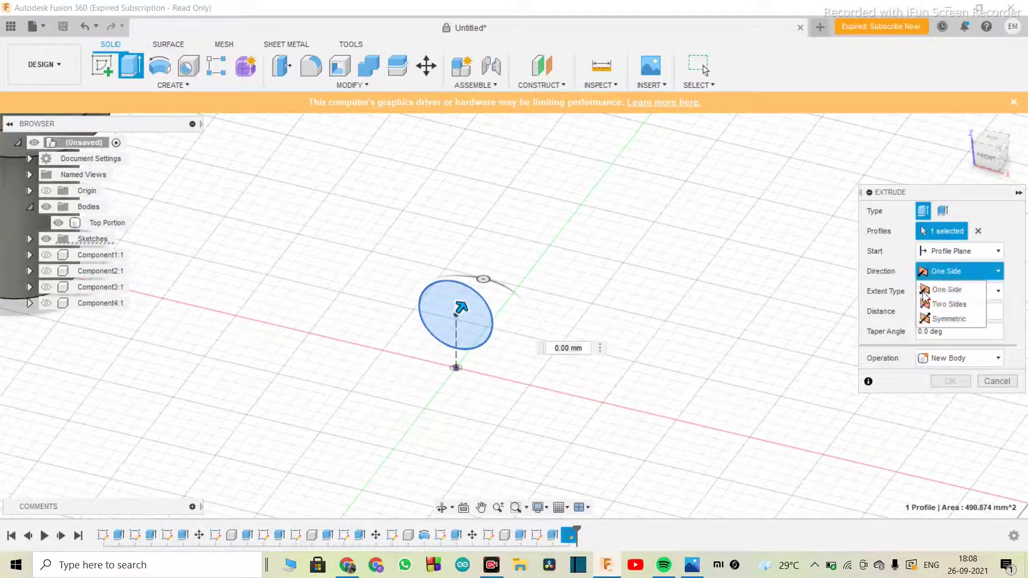
{"action": "left_click", "coordinate": [954, 319]}
{"action": "type", "text": "125"}
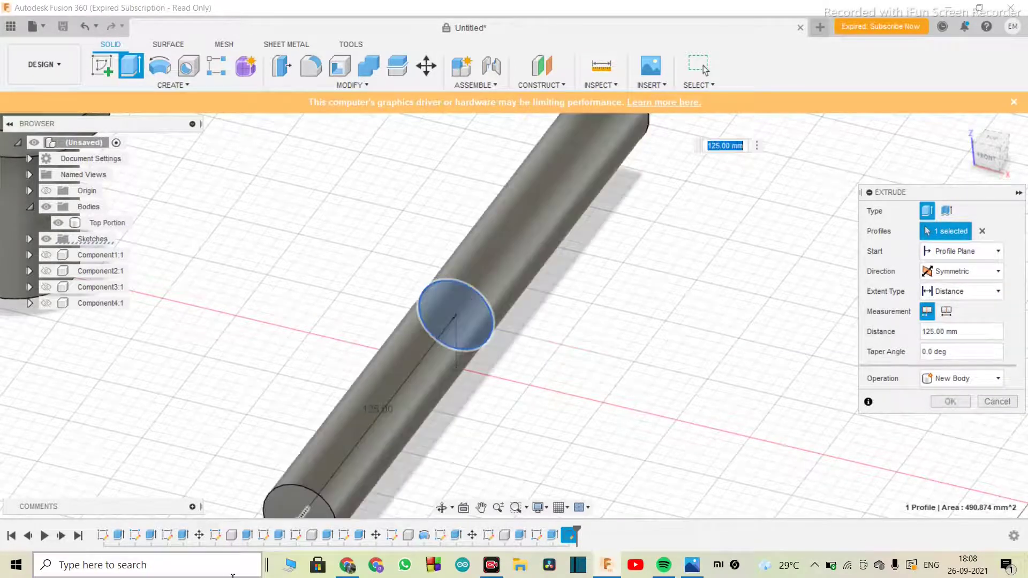
{"action": "left_click", "coordinate": [46, 303]}
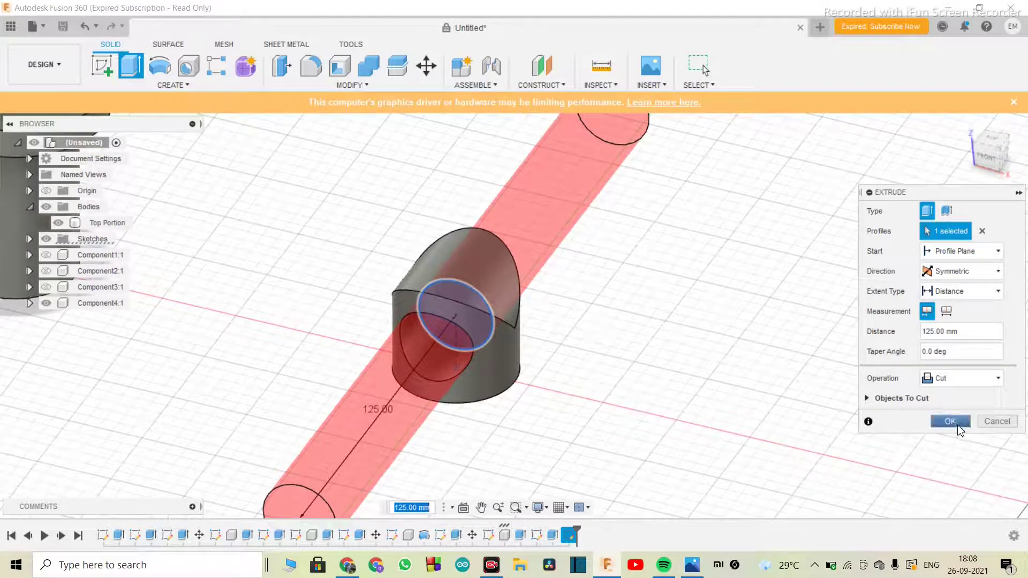
{"action": "left_click", "coordinate": [957, 424]}
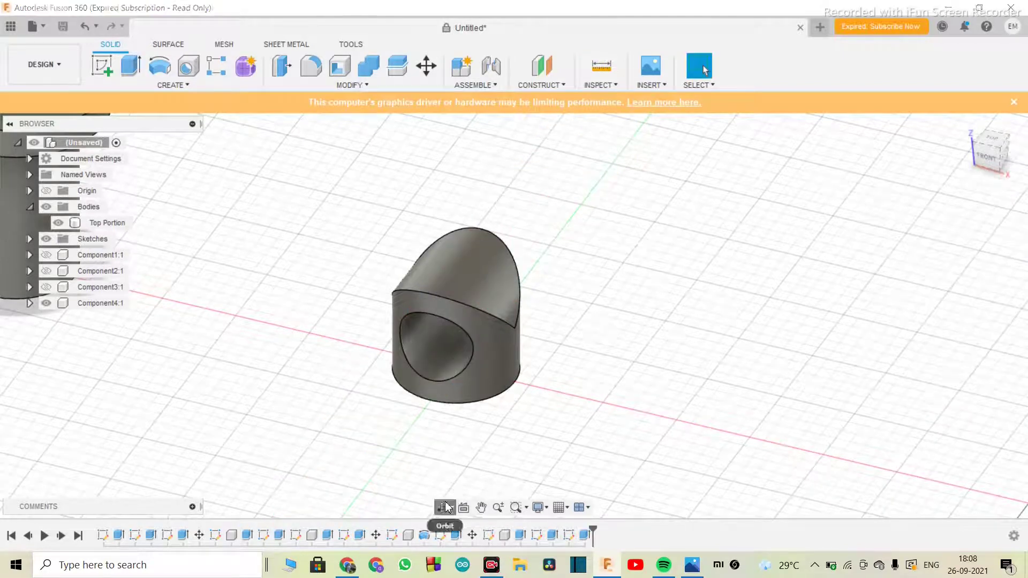
Check the bushing in the reference image, then sketch a 25 mm circle centred on the hole on the front plane
{"action": "left_click", "coordinate": [441, 507]}
{"action": "left_click_drag", "start_coordinate": [471, 405], "coordinate": [505, 344]}
{"action": "key", "text": "alt+Tab"}
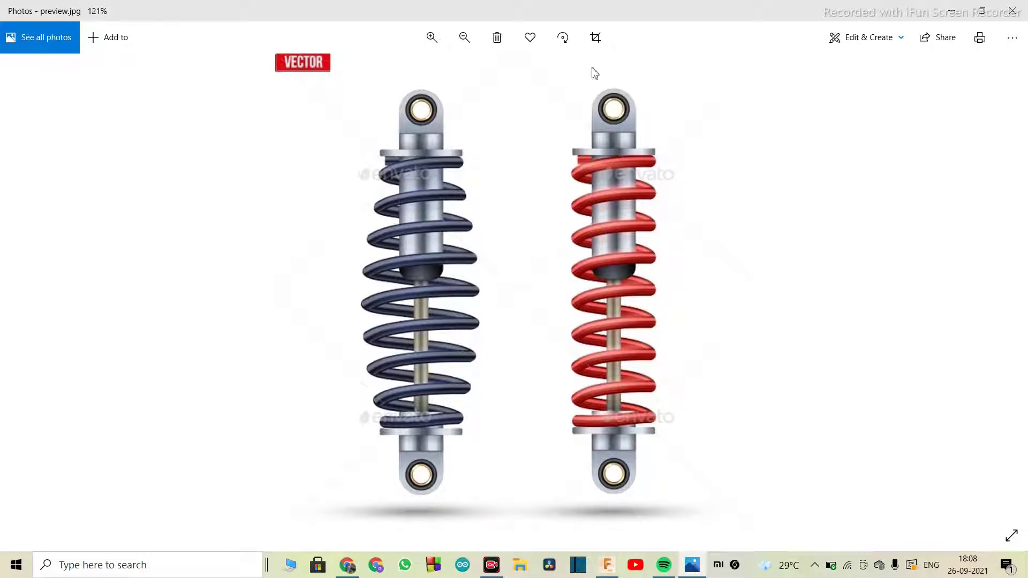
{"action": "left_click", "coordinate": [692, 563]}
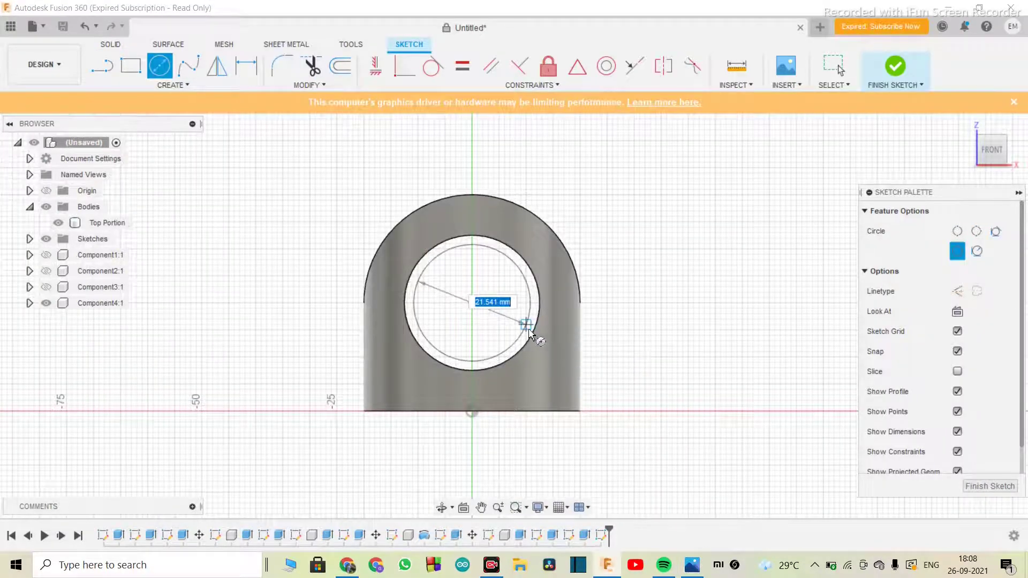
{"action": "type", "text": "25"}
{"action": "key", "text": "Return"}
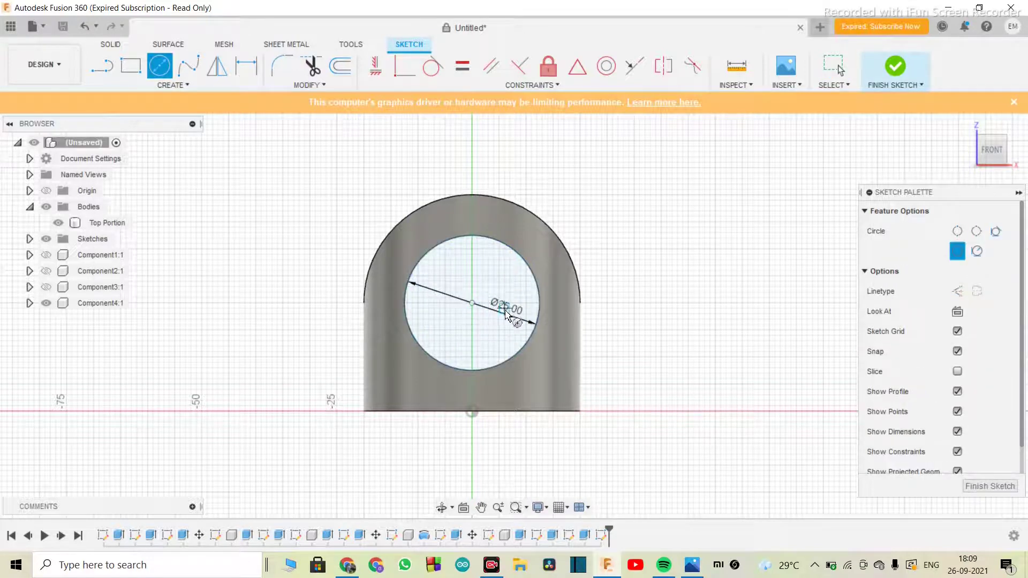
Add a concentric 20 mm circle inside the 25 mm circle and finish the sketch
{"action": "left_click", "coordinate": [472, 303]}
{"action": "type", "text": "20"}
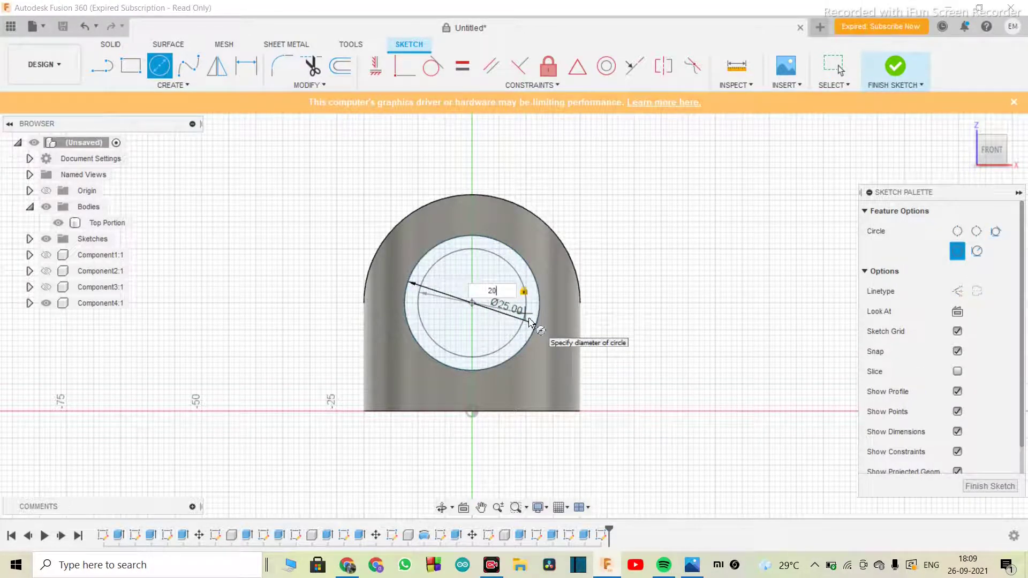
{"action": "key", "text": "Return"}
{"action": "key", "text": "Escape"}
{"action": "left_click", "coordinate": [971, 452]}
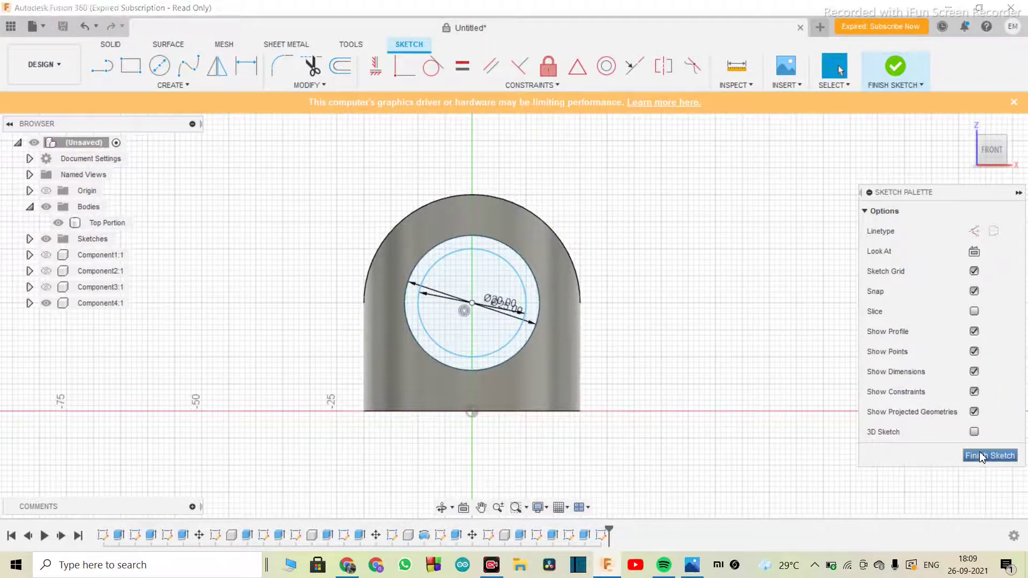
Extrude the ring profile between the two circles symmetrically, 20 mm to each side, and join it to Component4
{"action": "left_click", "coordinate": [442, 507]}
{"action": "left_click_drag", "start_coordinate": [471, 360], "coordinate": [439, 396]}
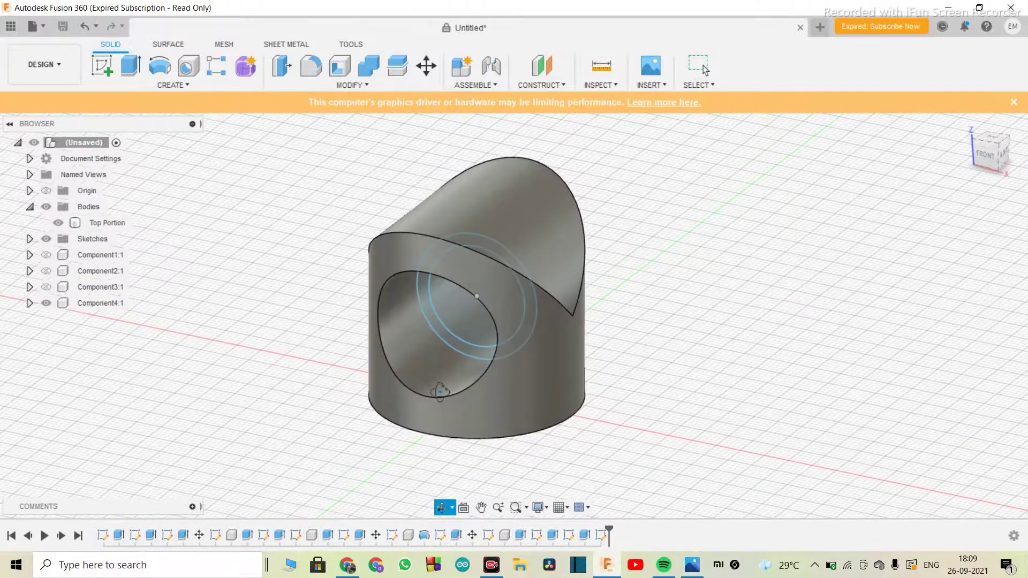
{"action": "key", "text": "Escape"}
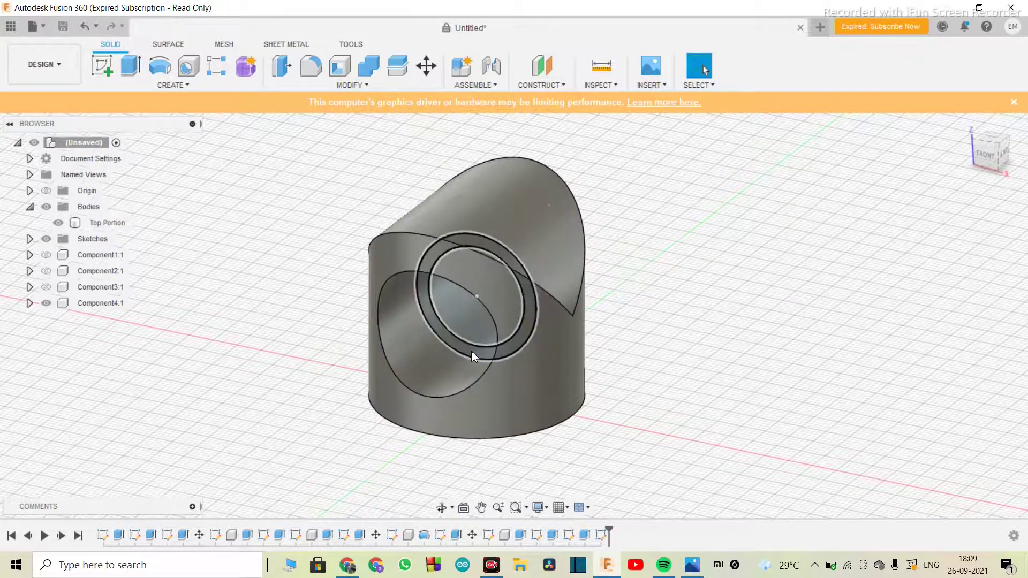
{"action": "left_click", "coordinate": [472, 356]}
{"action": "key", "text": "e"}
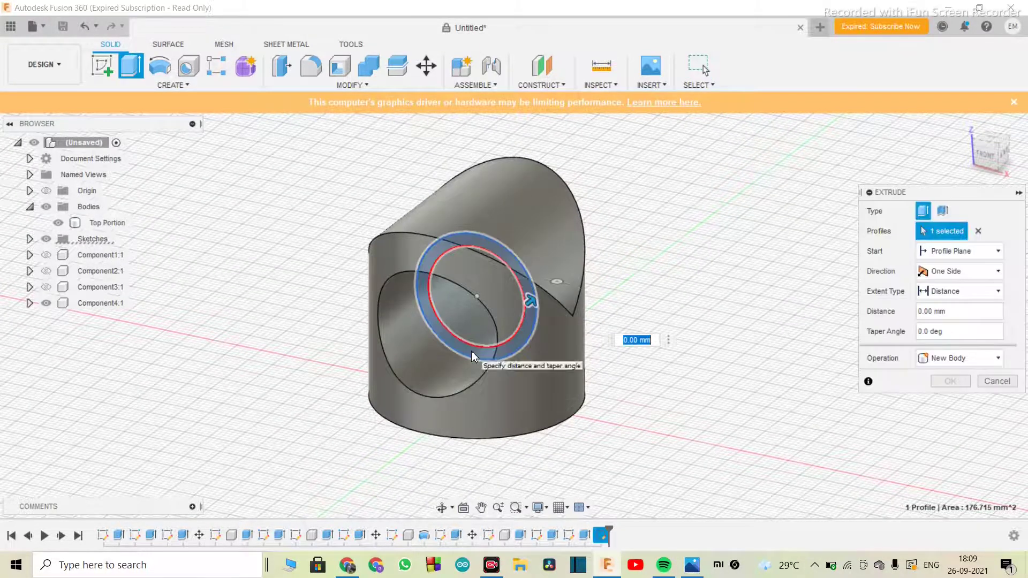
{"action": "left_click", "coordinate": [930, 272]}
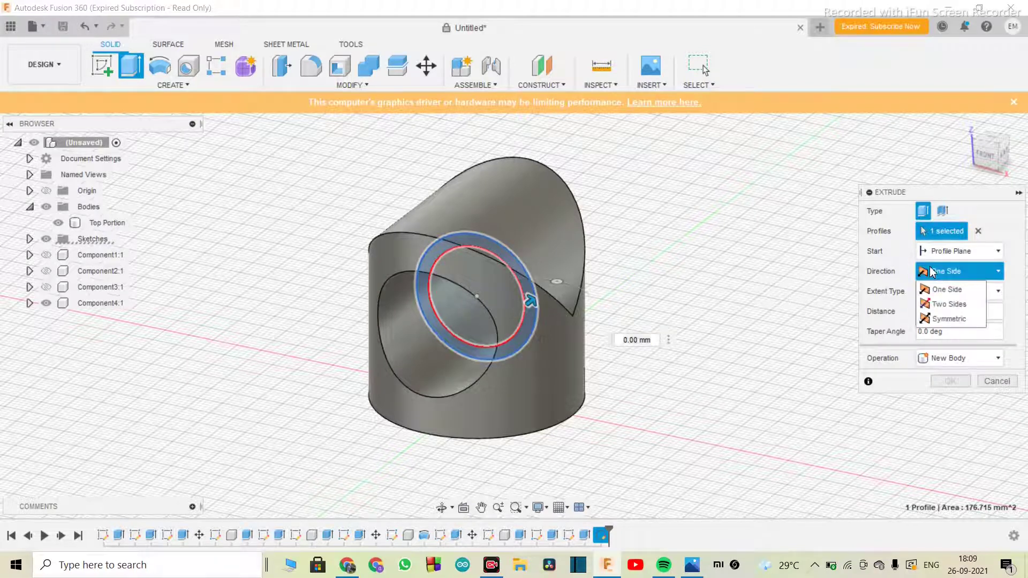
{"action": "left_click", "coordinate": [944, 319]}
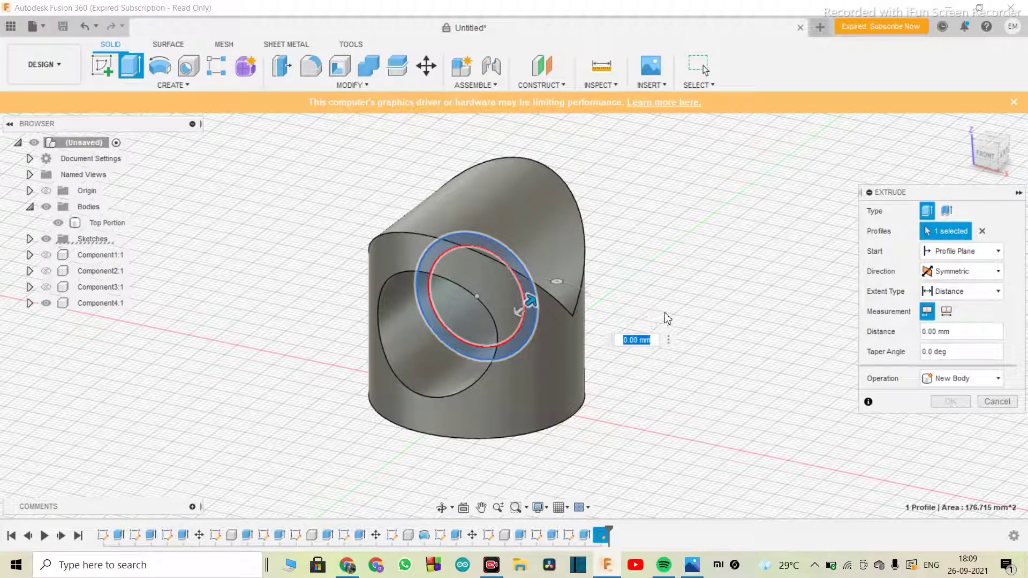
{"action": "type", "text": "2"}
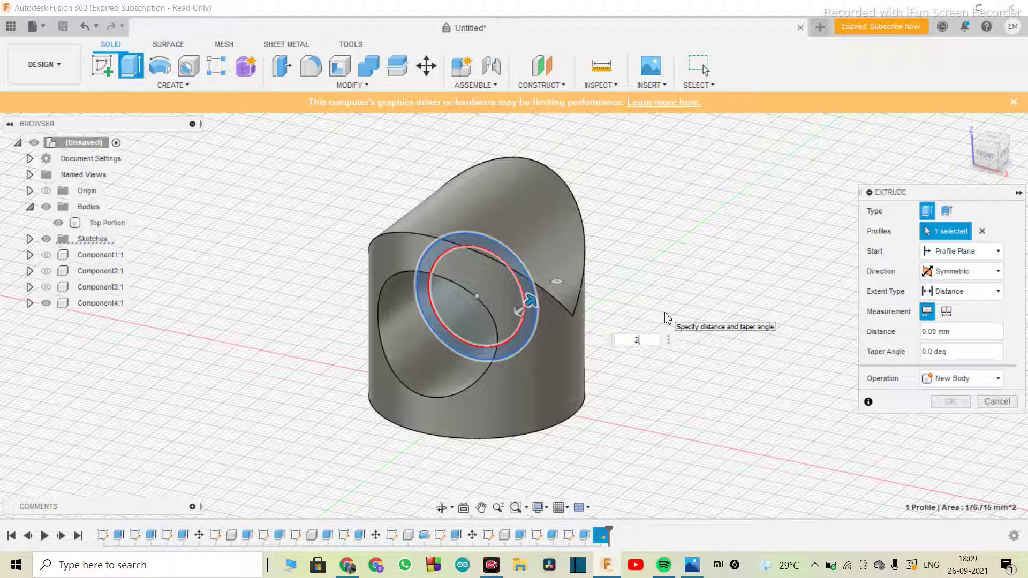
{"action": "type", "text": "0"}
{"action": "key", "text": "Return"}
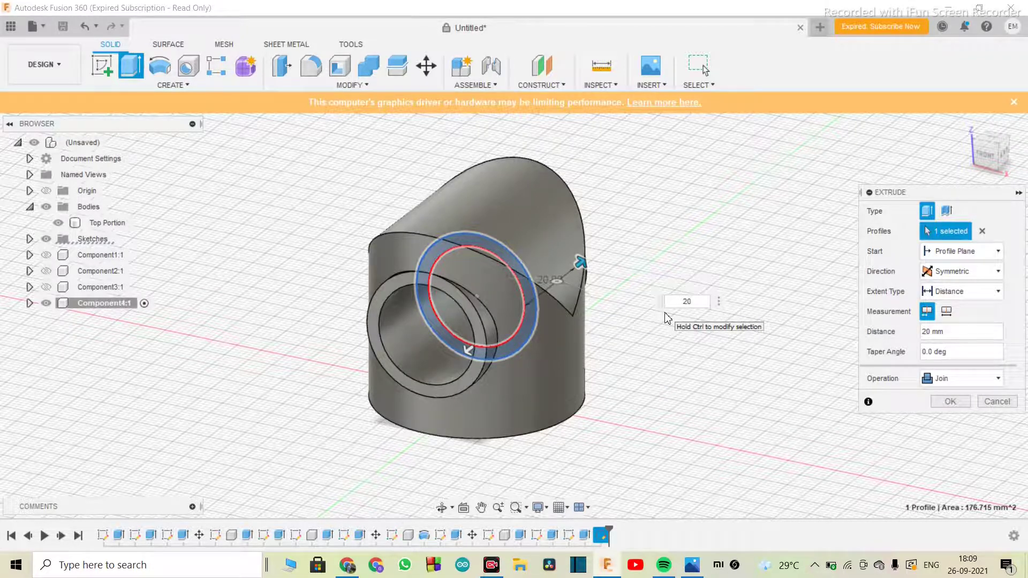
{"action": "key", "text": "Return"}
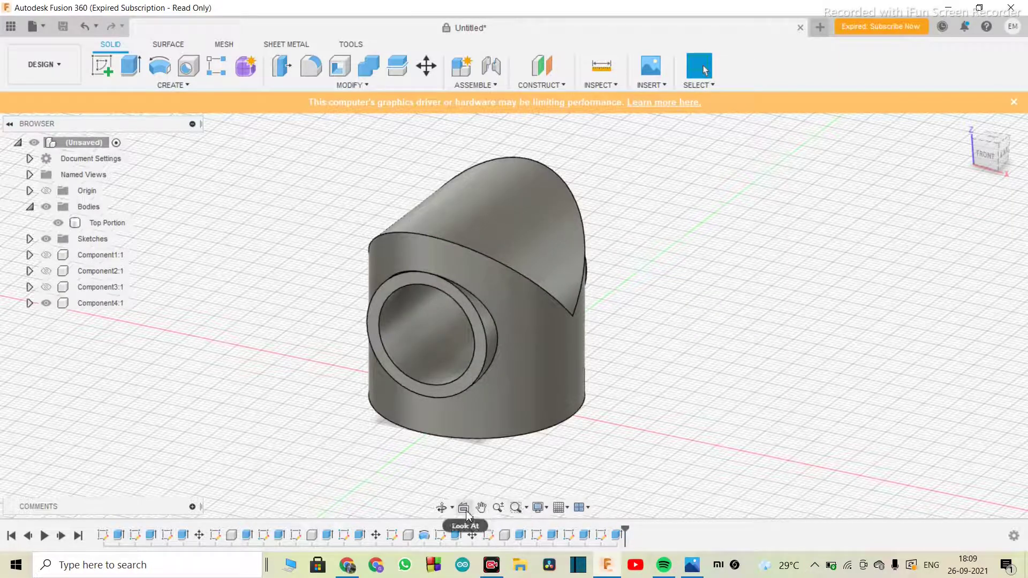
Sketch a 20 mm circle centred in the ring's bore on the front plane and start a smaller concentric circle inside it
{"action": "left_click", "coordinate": [102, 65]}
{"action": "left_click", "coordinate": [482, 364]}
{"action": "key", "text": "c"}
{"action": "left_click", "coordinate": [472, 258]}
{"action": "type", "text": "20"}
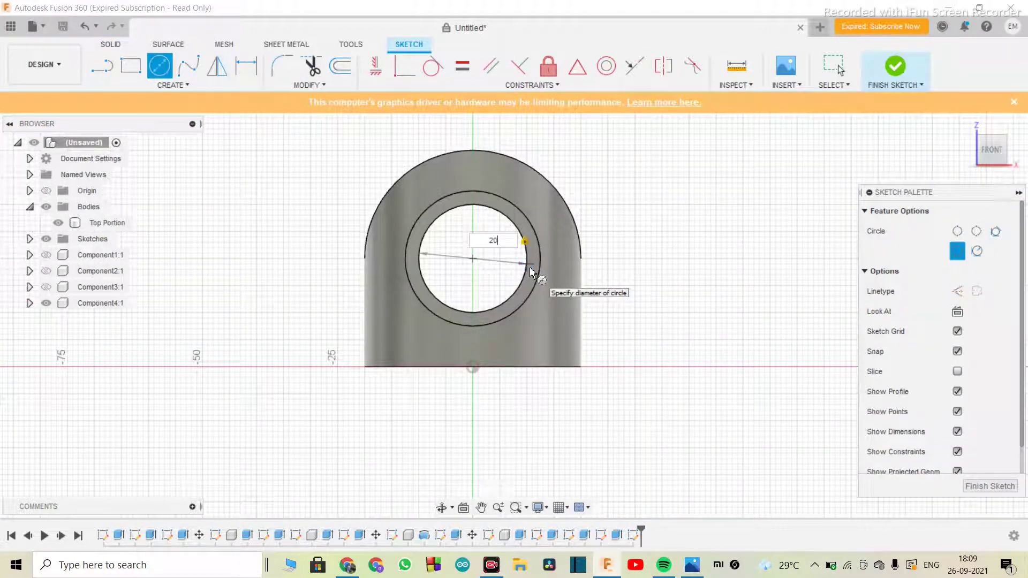
{"action": "key", "text": "Return"}
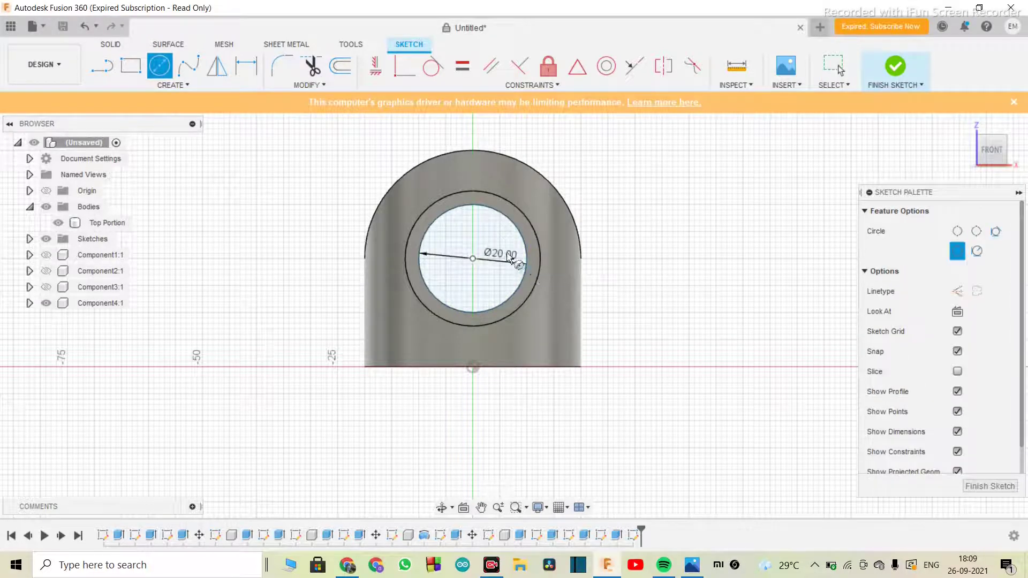
{"action": "left_click", "coordinate": [470, 261]}
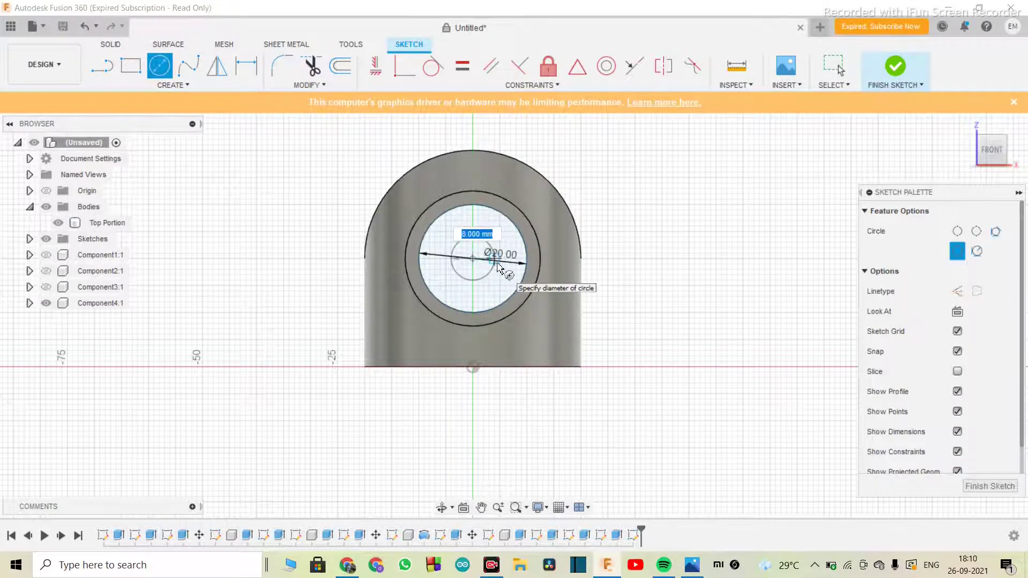